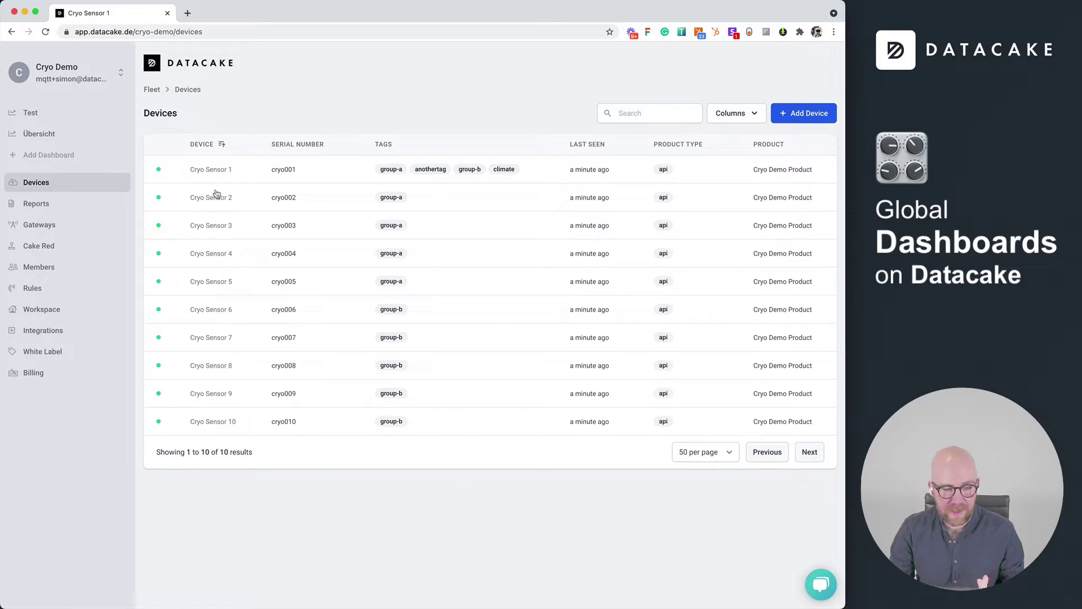
Open Cryo Sensor 1's dashboard, return to Devices, then open Cryo Sensor 3's dashboard.
click(219, 169)
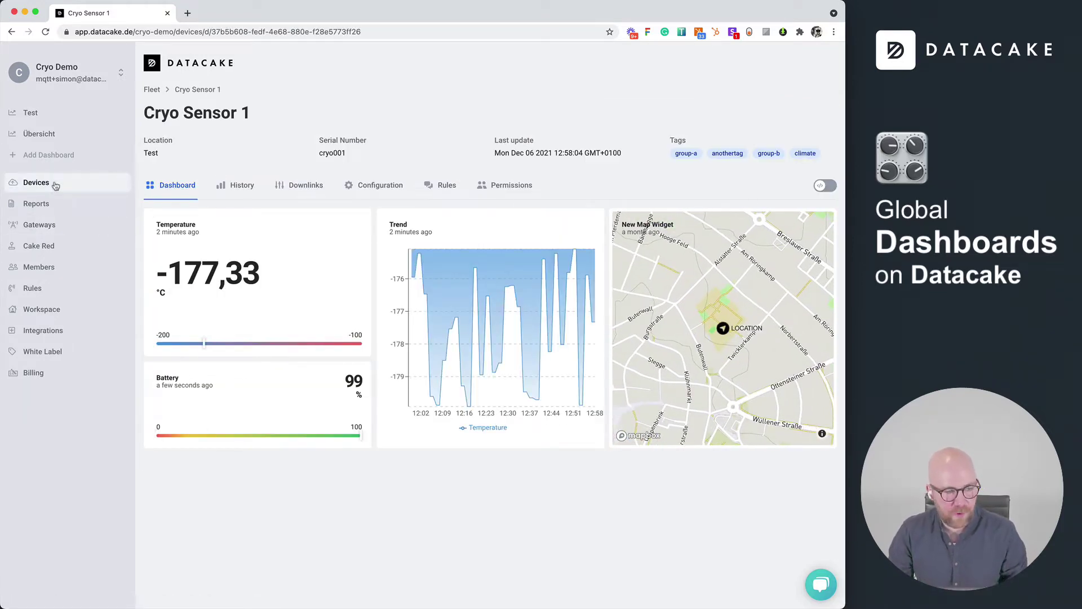
click(108, 182)
click(207, 226)
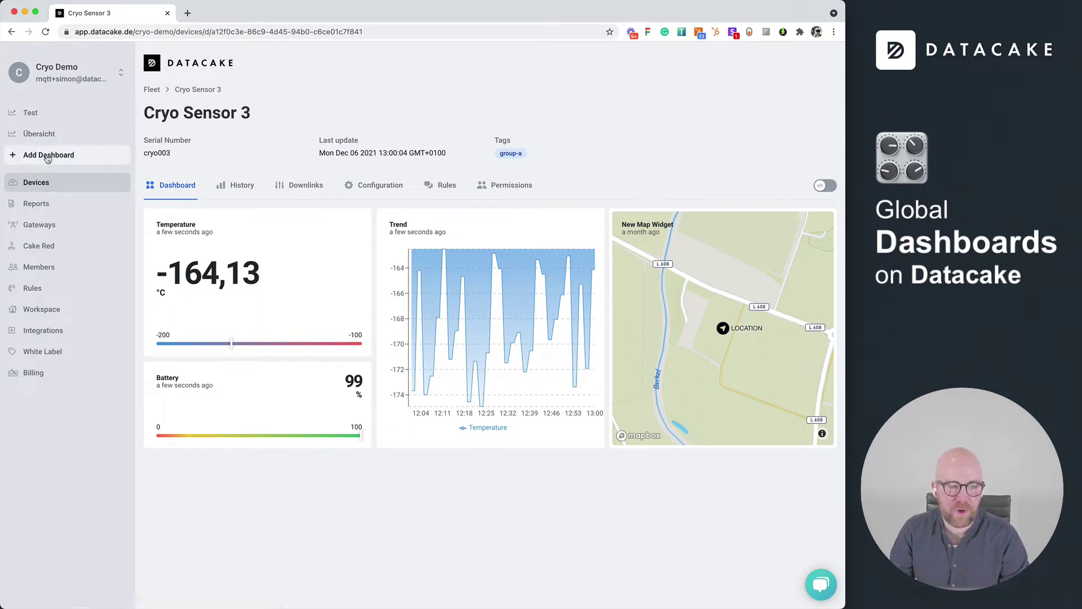
Add a Public dashboard named 'My New Global Dashboard'.
click(48, 157)
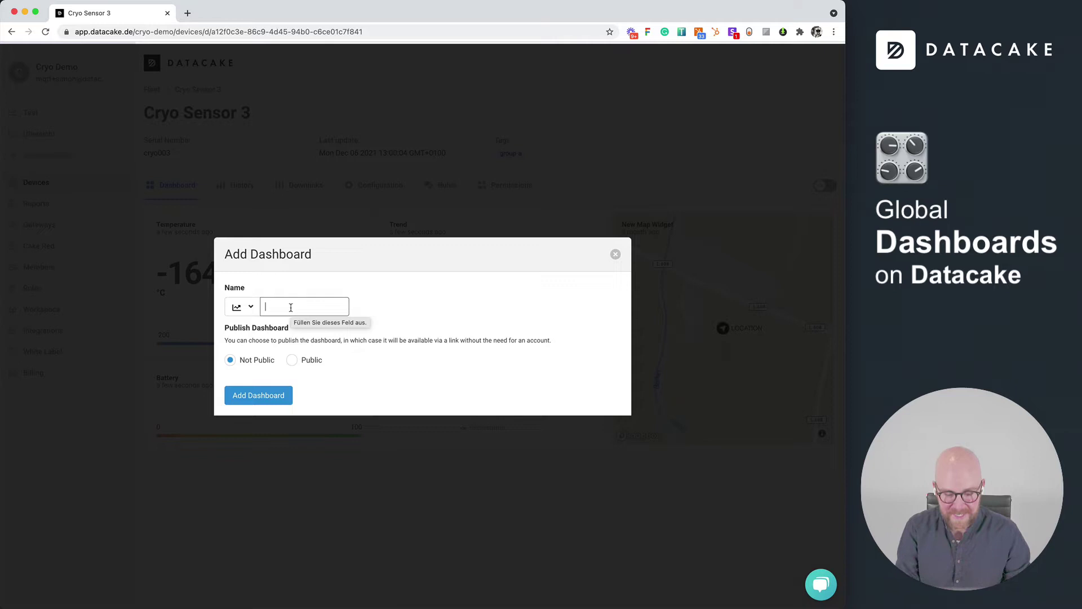
text(My New G)
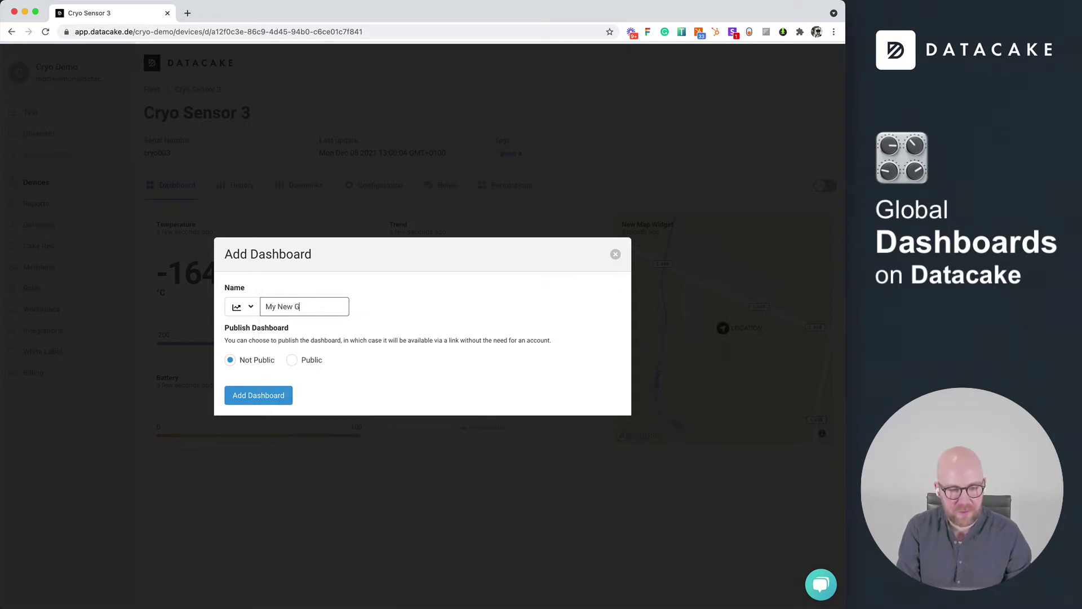
text(lobal Dashboard)
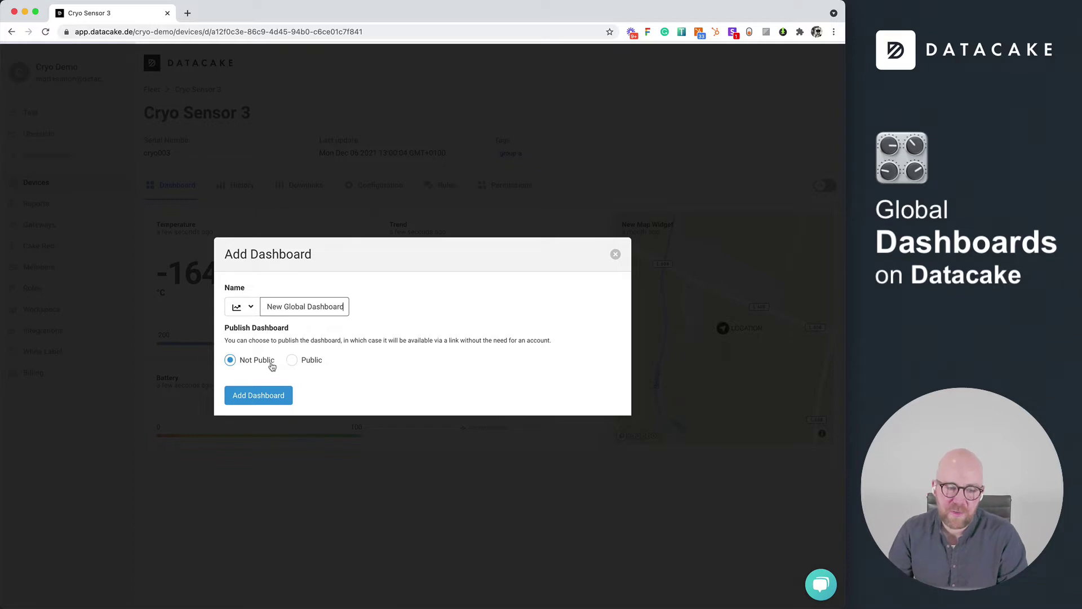
click(301, 364)
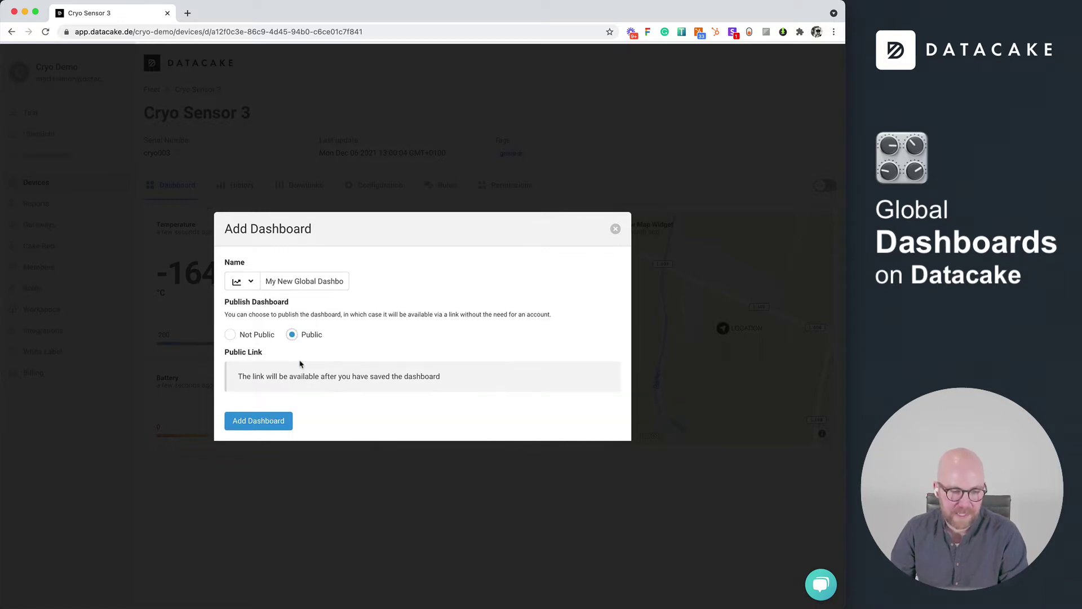
click(272, 423)
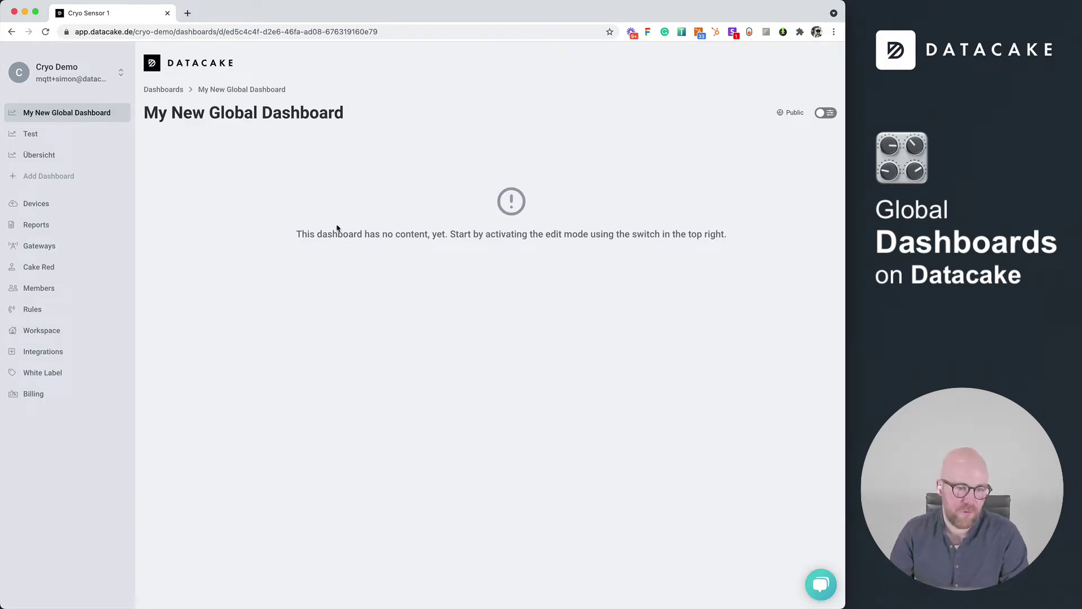
Read the empty-dashboard hints, then switch My New Global Dashboard into edit mode.
drag(310, 181, 739, 271)
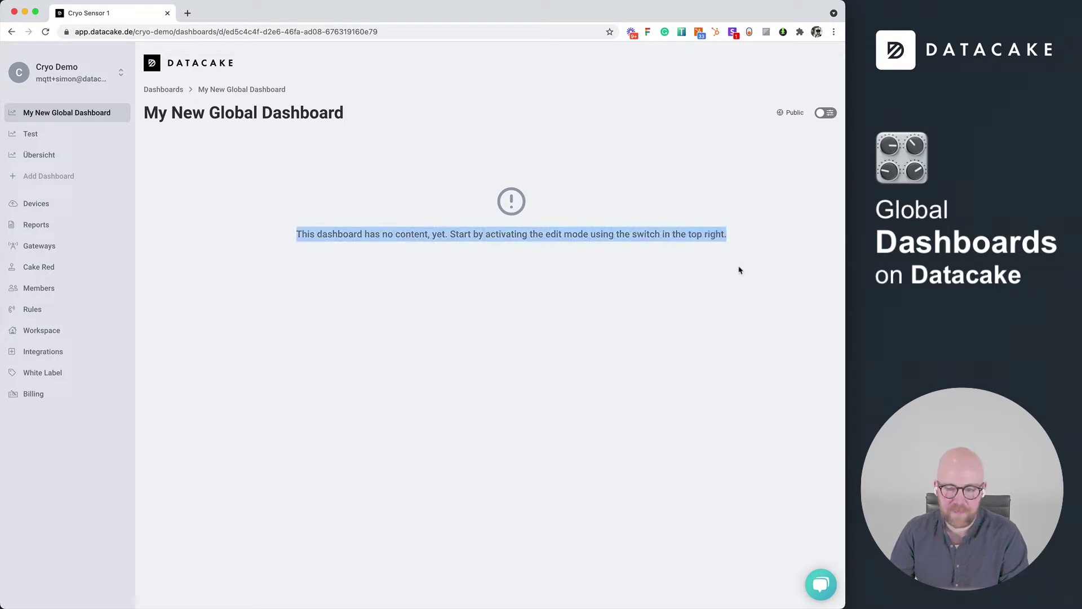
click(739, 271)
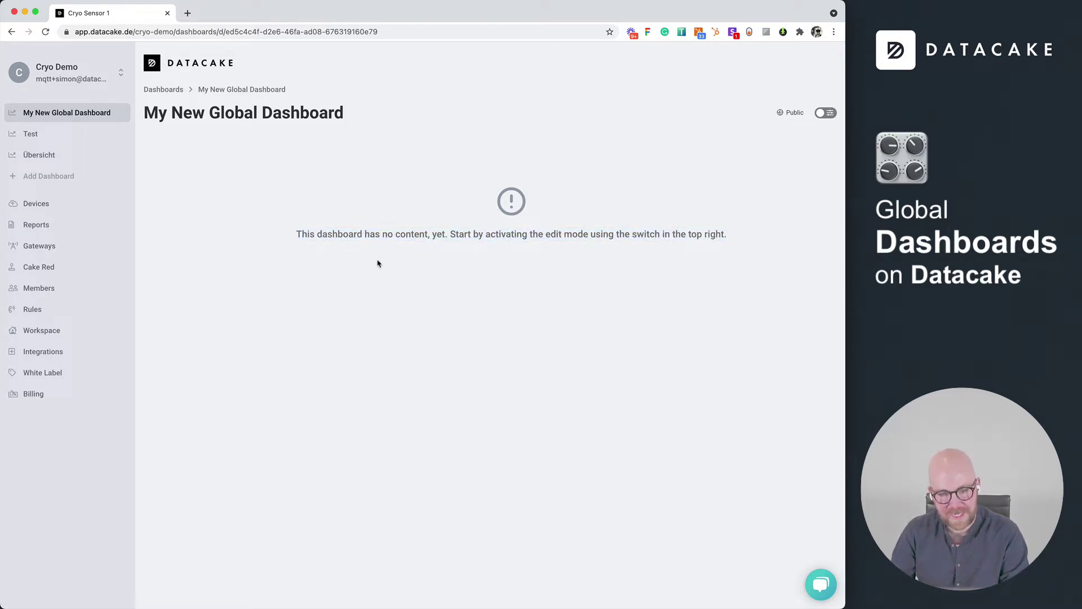
drag(348, 209, 606, 247)
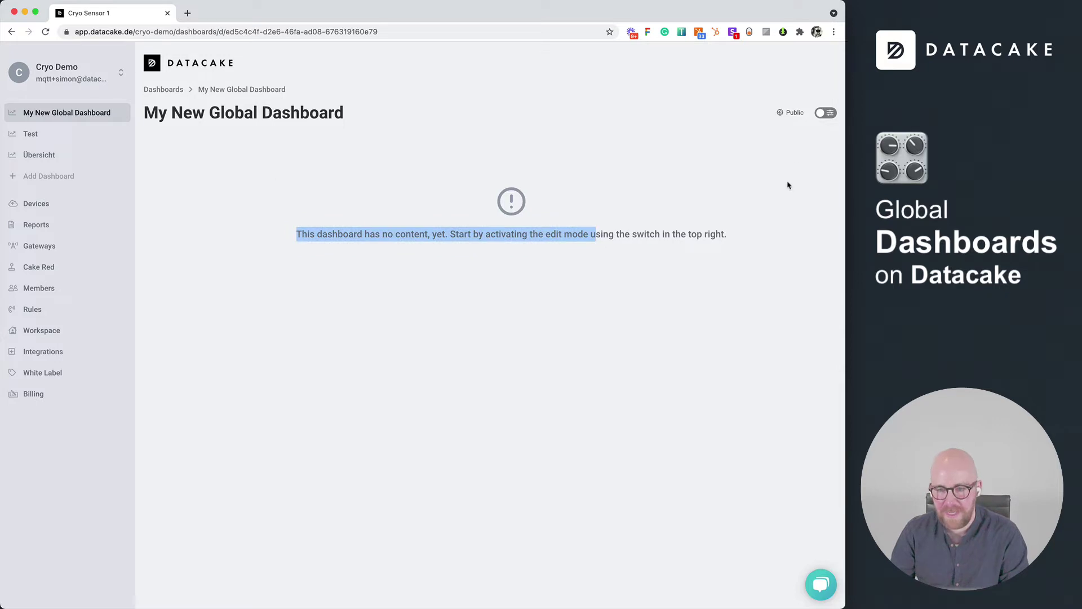
click(827, 114)
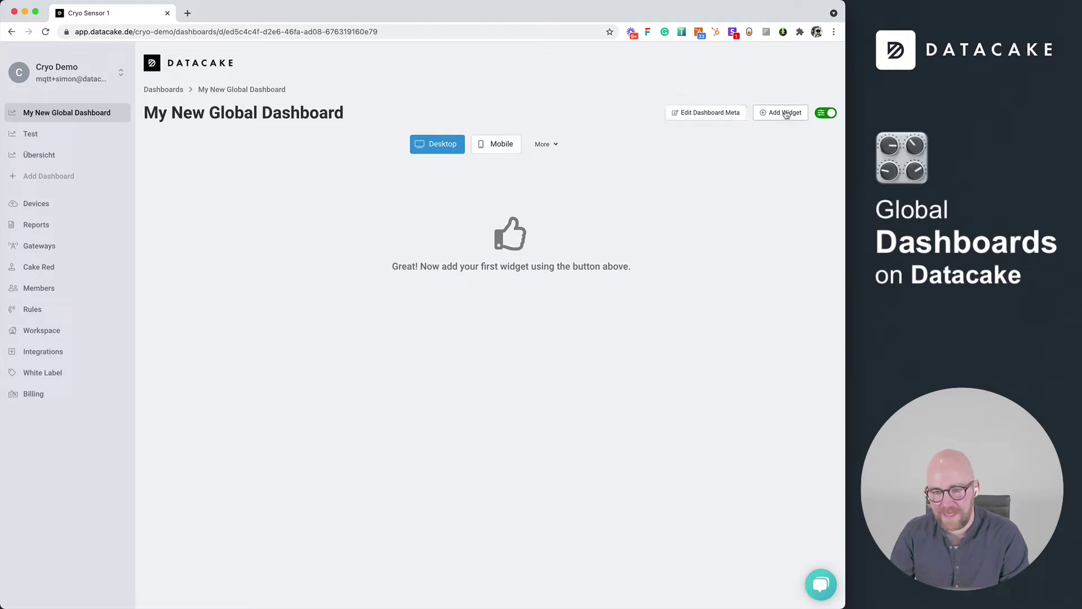
In the dashboard settings, enable tabs, rename the first tab 'Overview' and add a second tab.
click(715, 113)
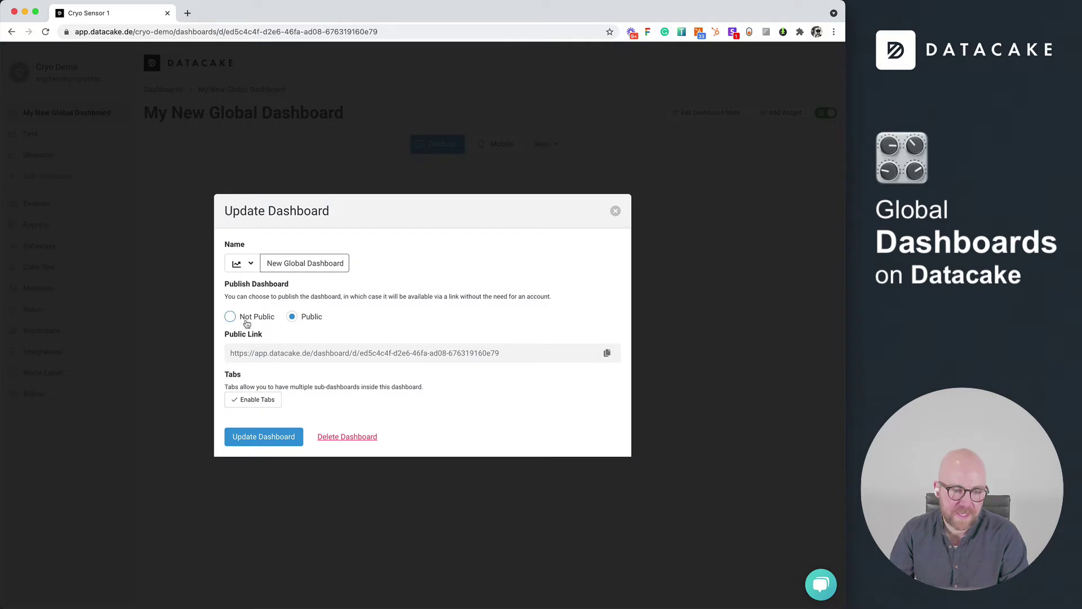
drag(231, 355, 529, 354)
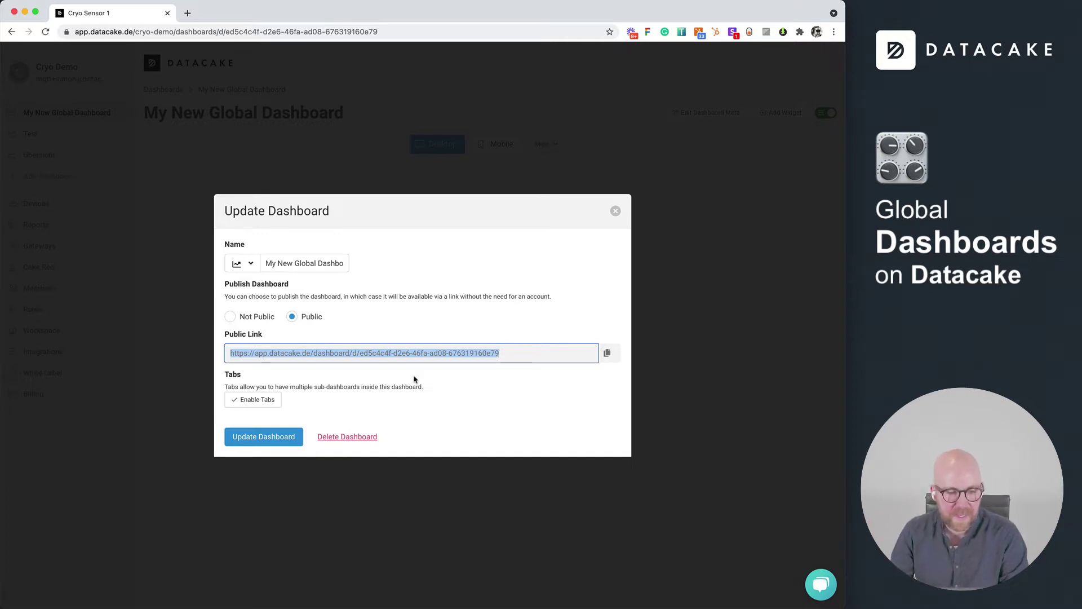
click(252, 405)
double_click(289, 392)
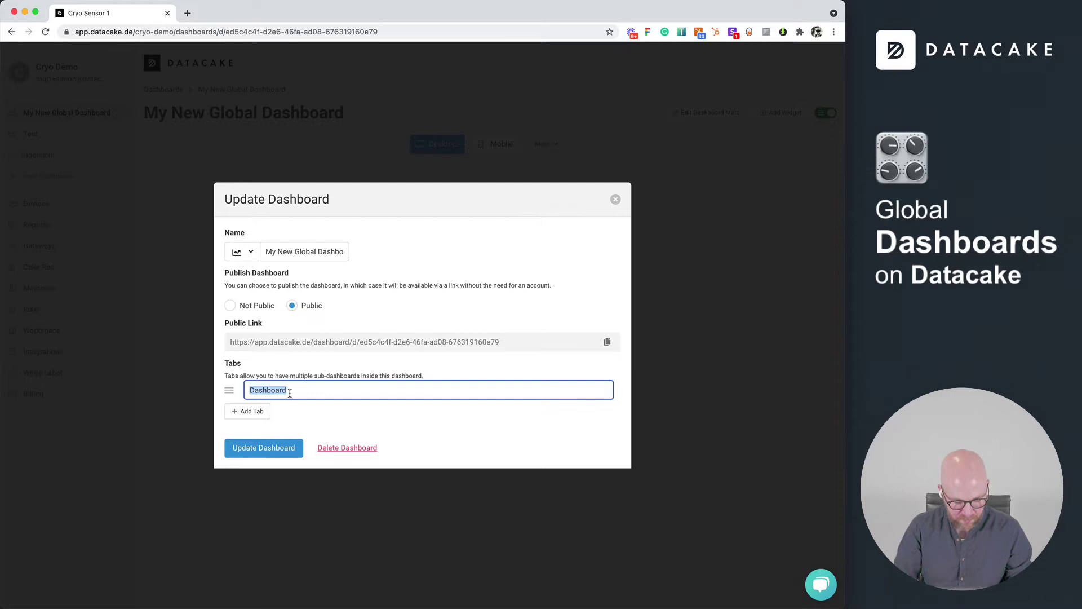
text(Overview)
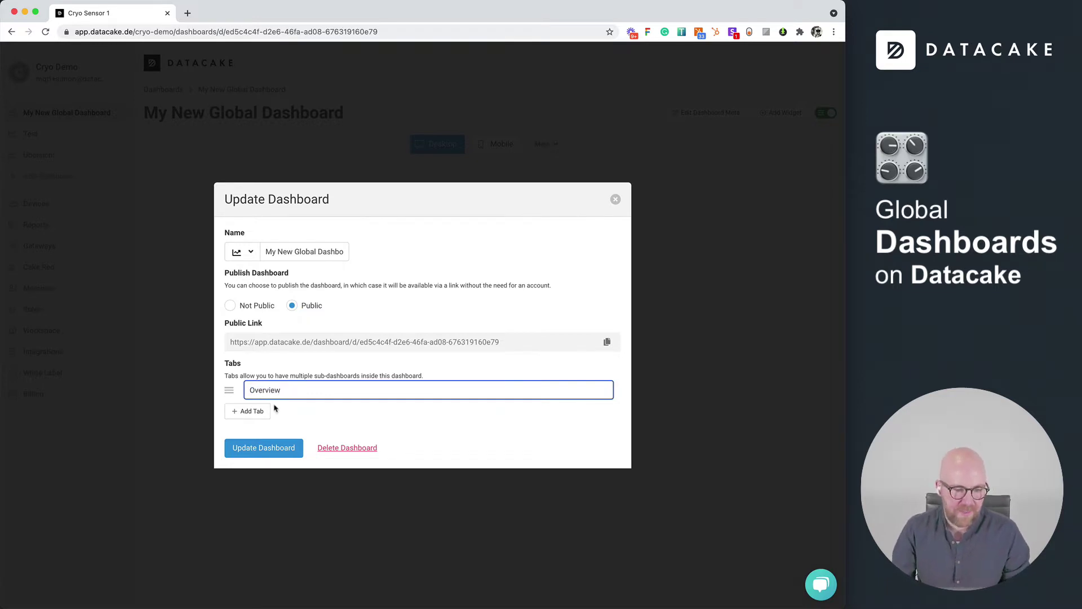
click(268, 411)
triple_click(287, 401)
text(Detai)
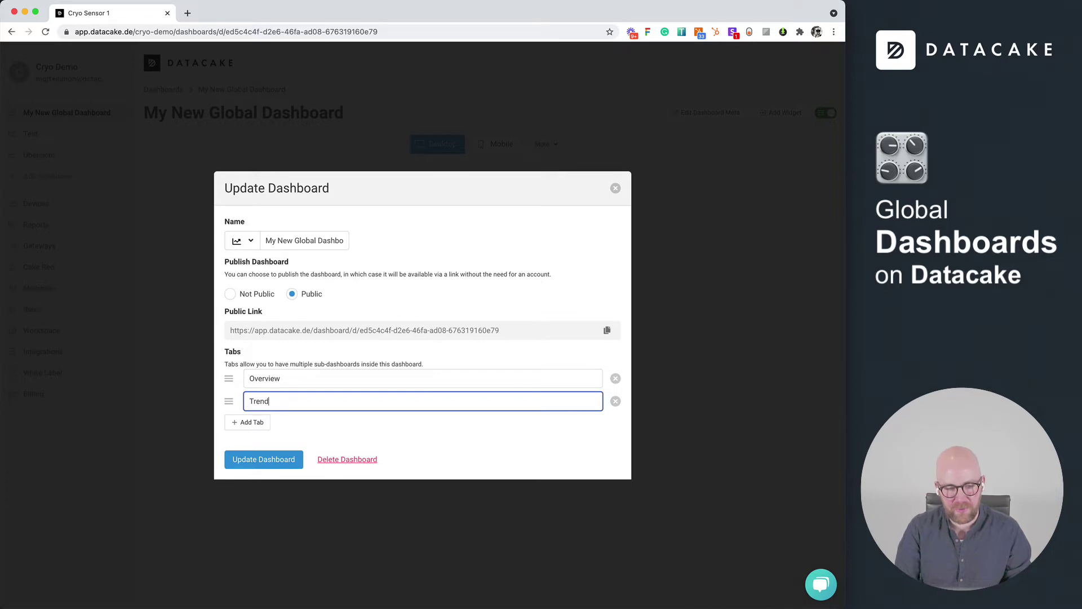
click(272, 458)
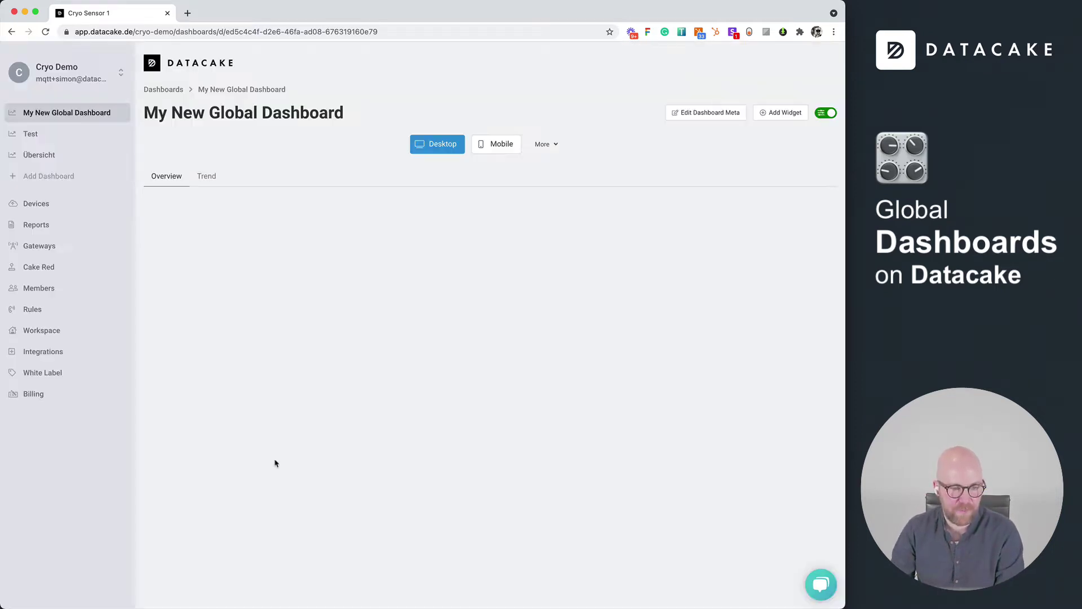
click(213, 181)
click(172, 179)
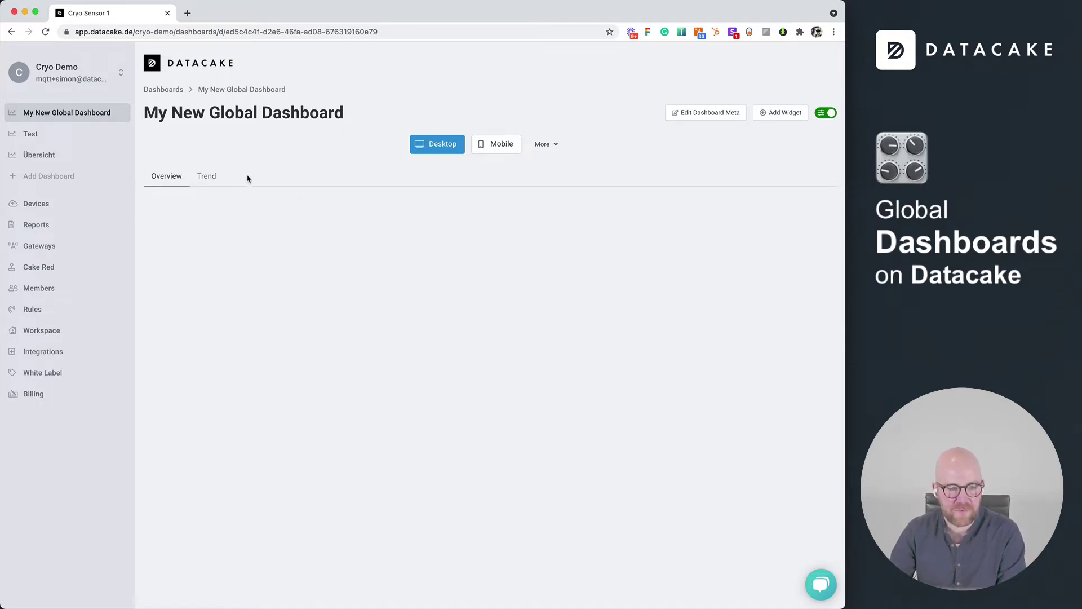
click(488, 144)
click(207, 181)
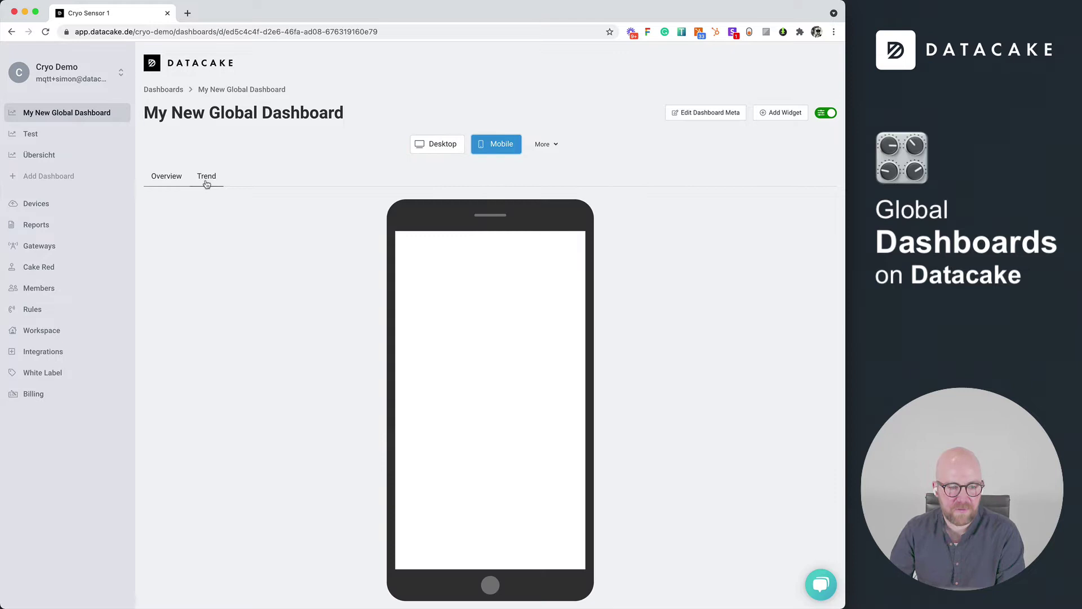
click(171, 178)
click(438, 145)
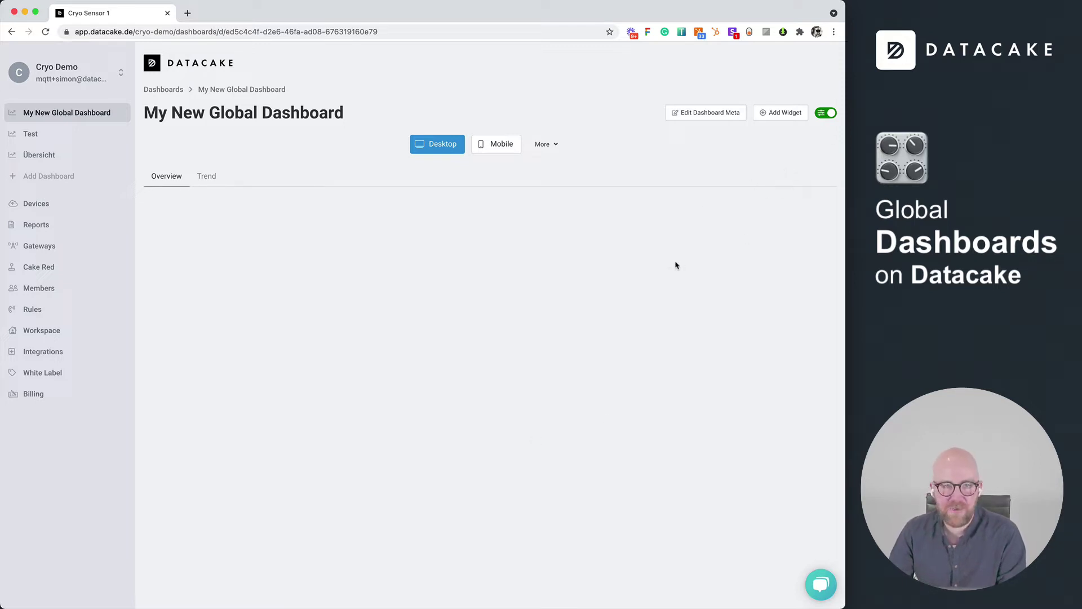
Add a value widget to the dashboard.
click(782, 113)
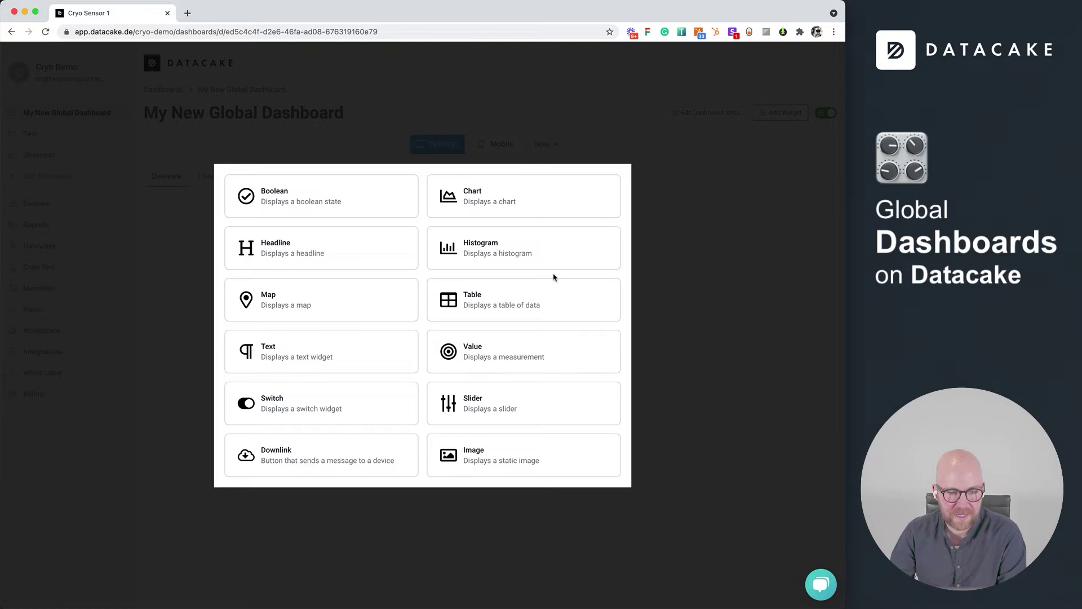
click(513, 354)
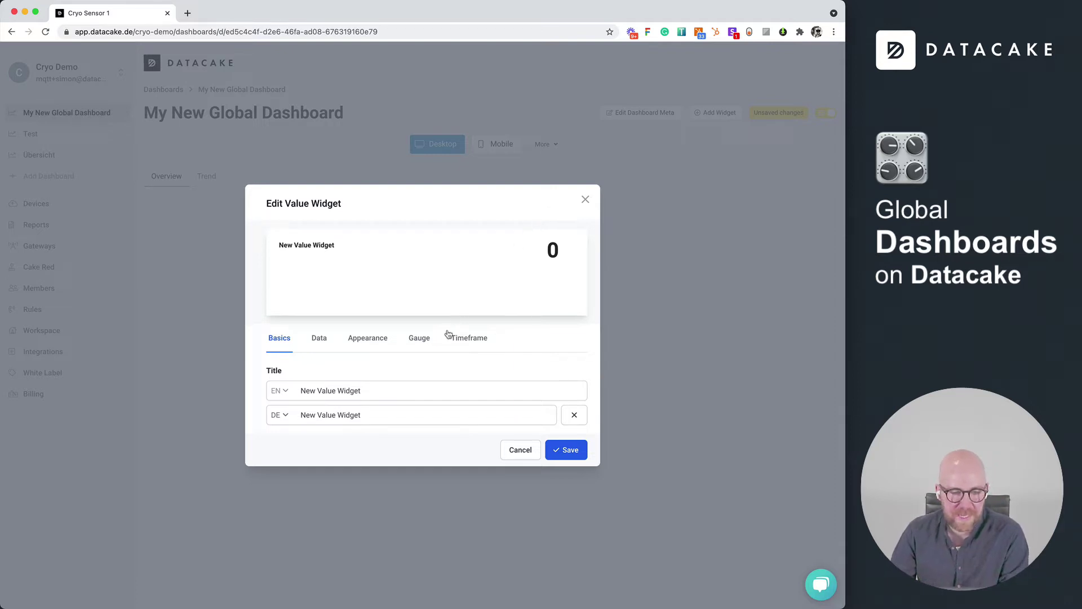
click(325, 341)
Bind the widget to Cryo Sensor 1's Temperature field with unit °C.
click(331, 348)
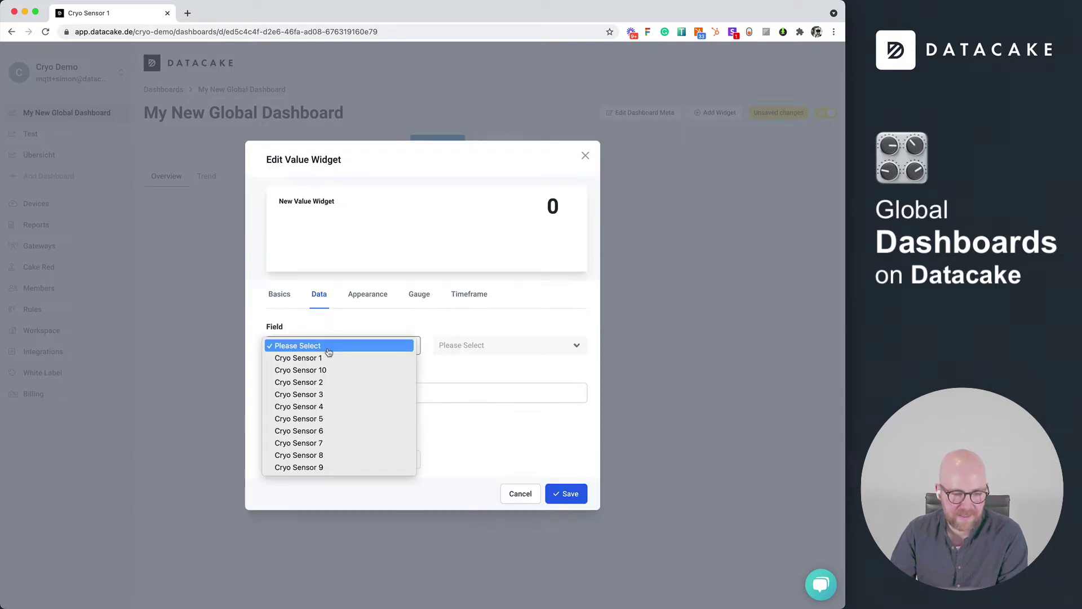
click(337, 358)
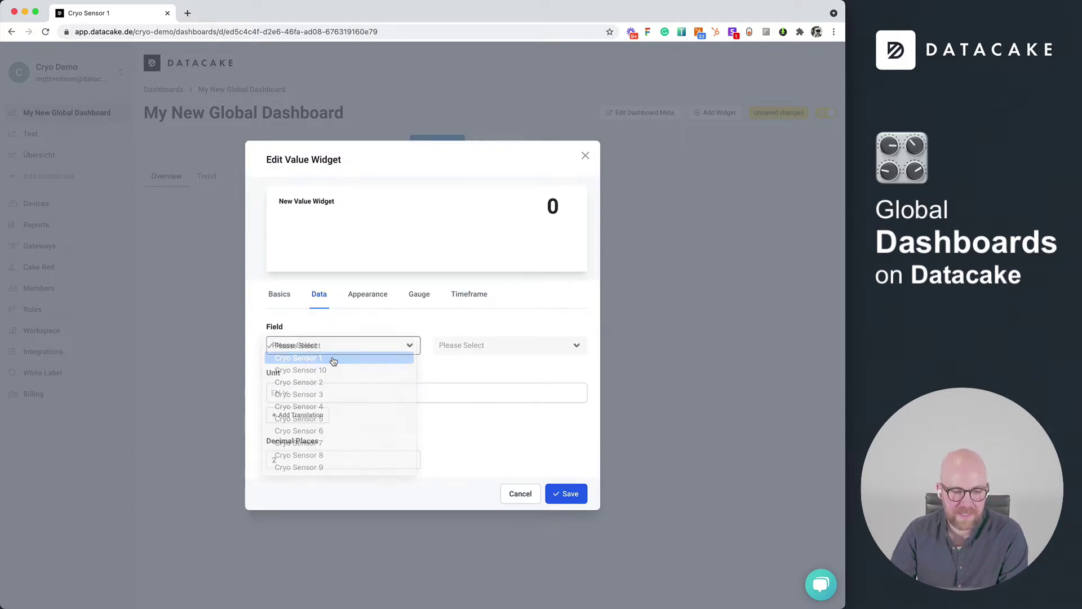
click(497, 349)
click(496, 358)
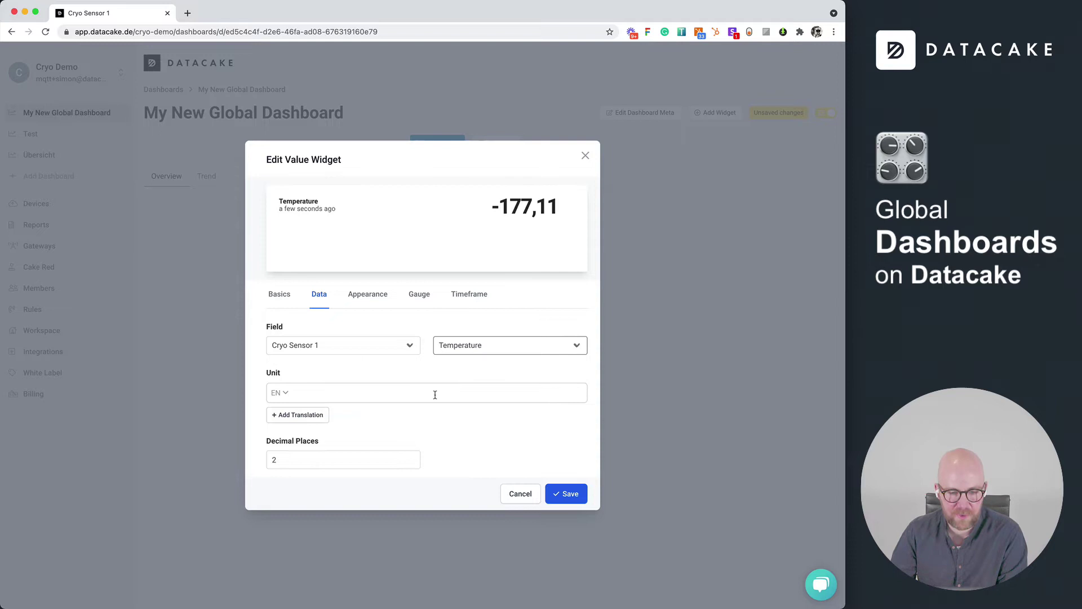
click(428, 392)
text(°C)
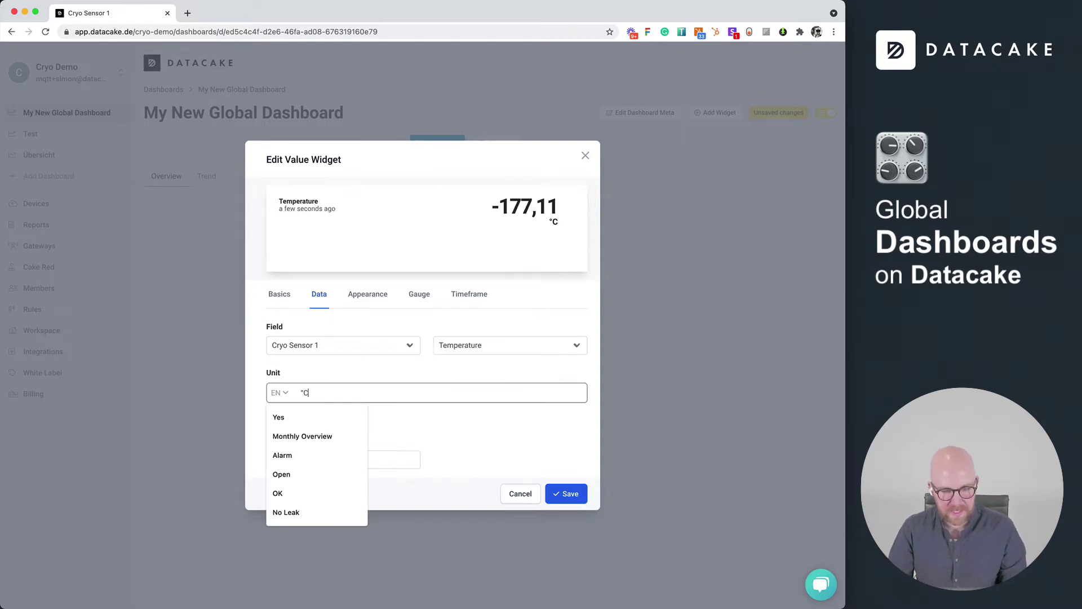
click(537, 450)
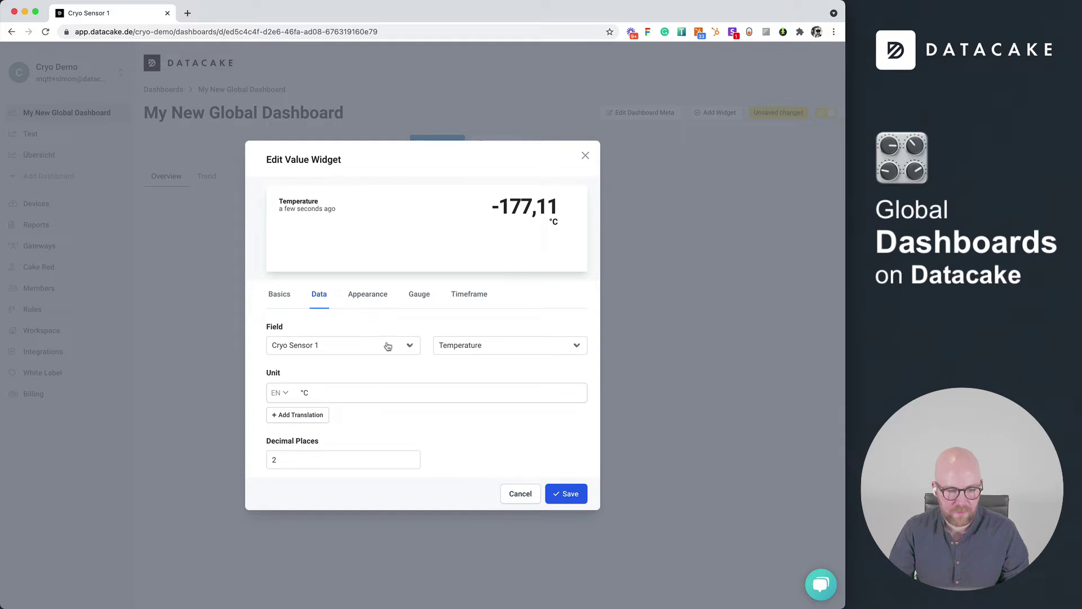
Give the widget the thermometer icon from a 'temp' search, leaving no tint colour.
click(381, 301)
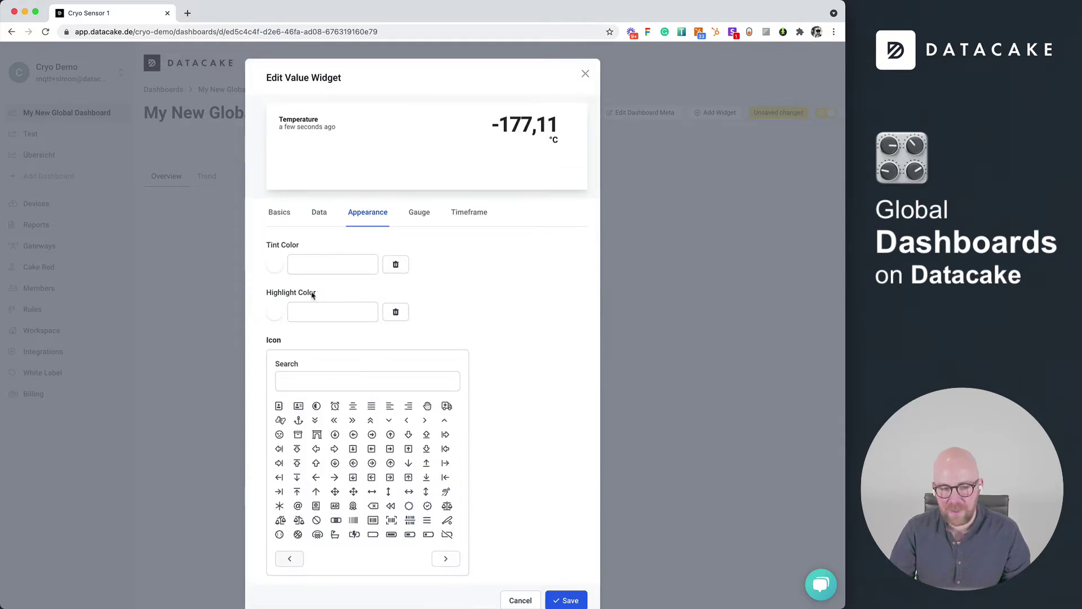
click(275, 266)
click(334, 330)
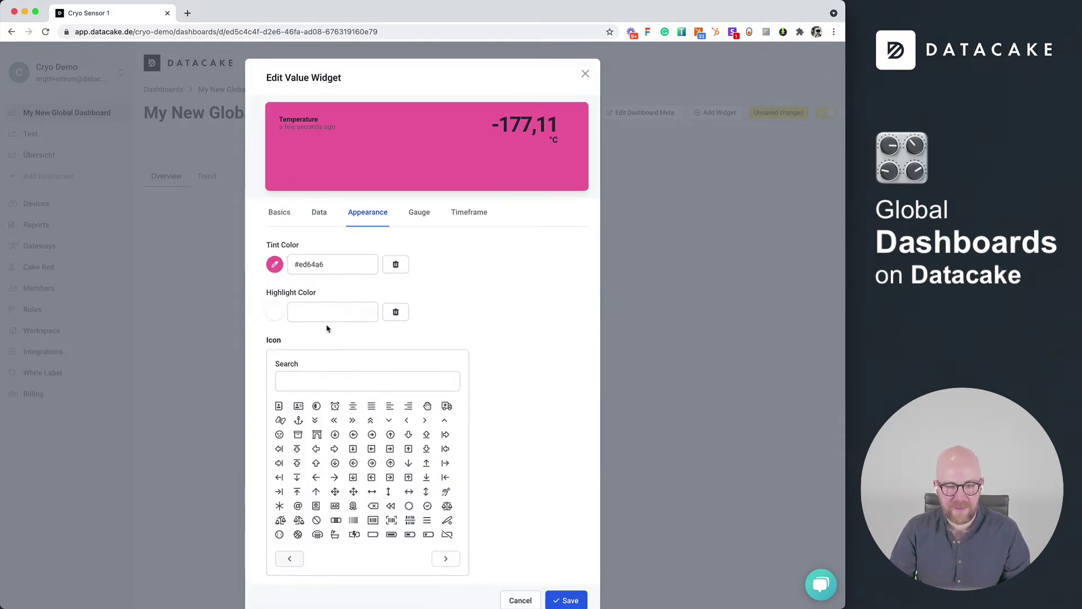
click(395, 265)
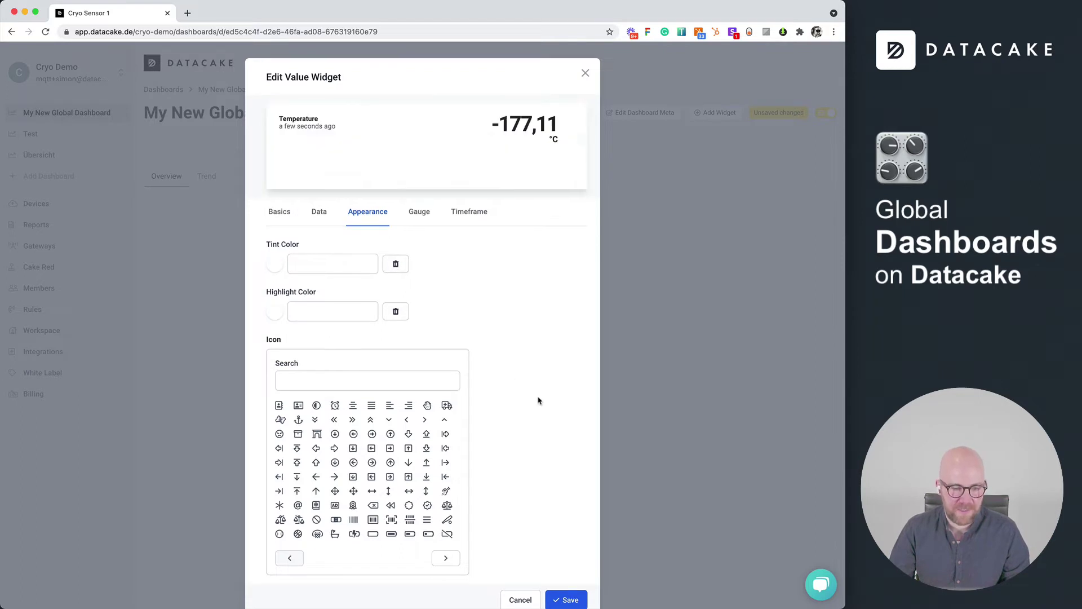
scroll(540, 401, down, 1)
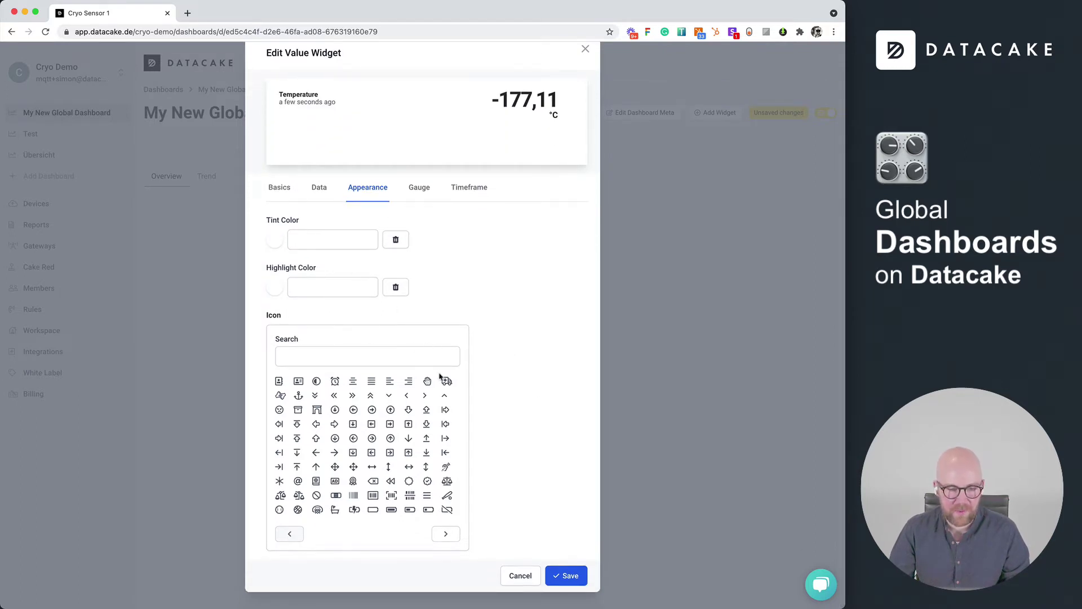
click(348, 356)
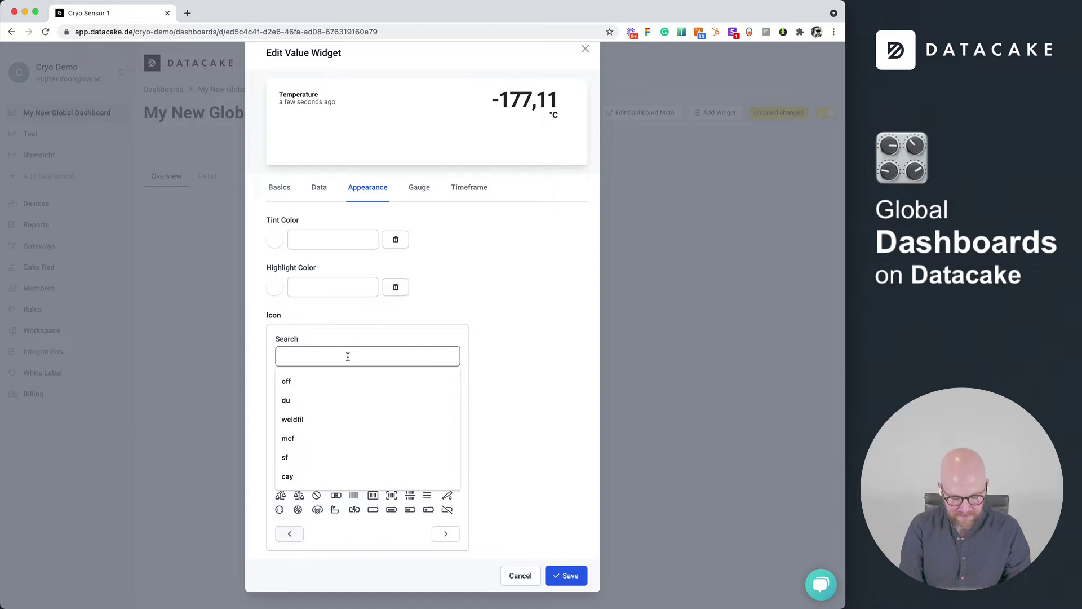
text(temp)
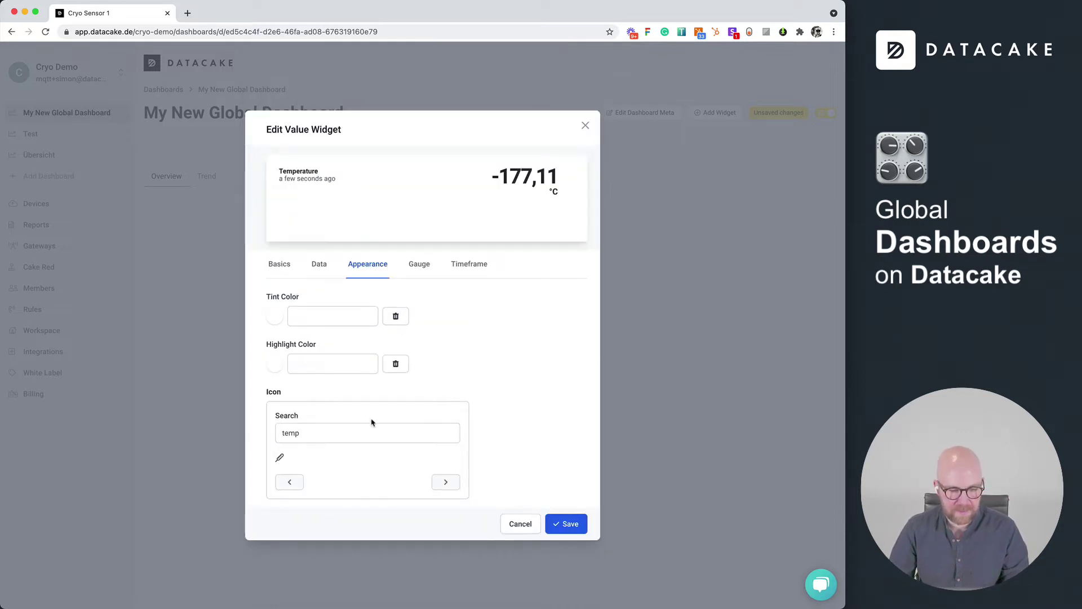
click(280, 458)
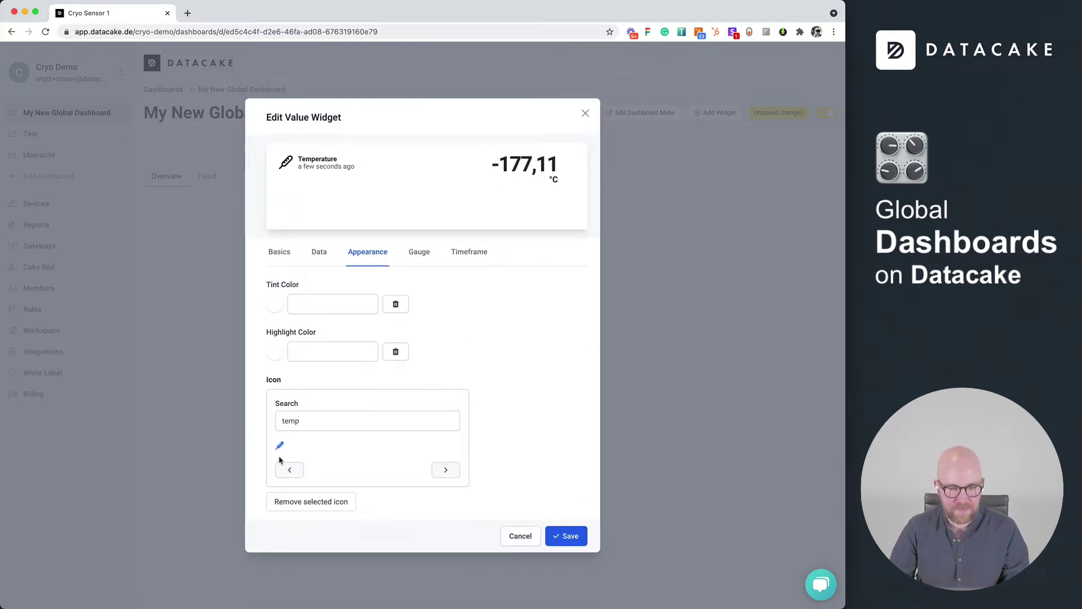
Add a gauge running from -200 in blue to 100 in red.
click(418, 252)
click(284, 394)
click(288, 412)
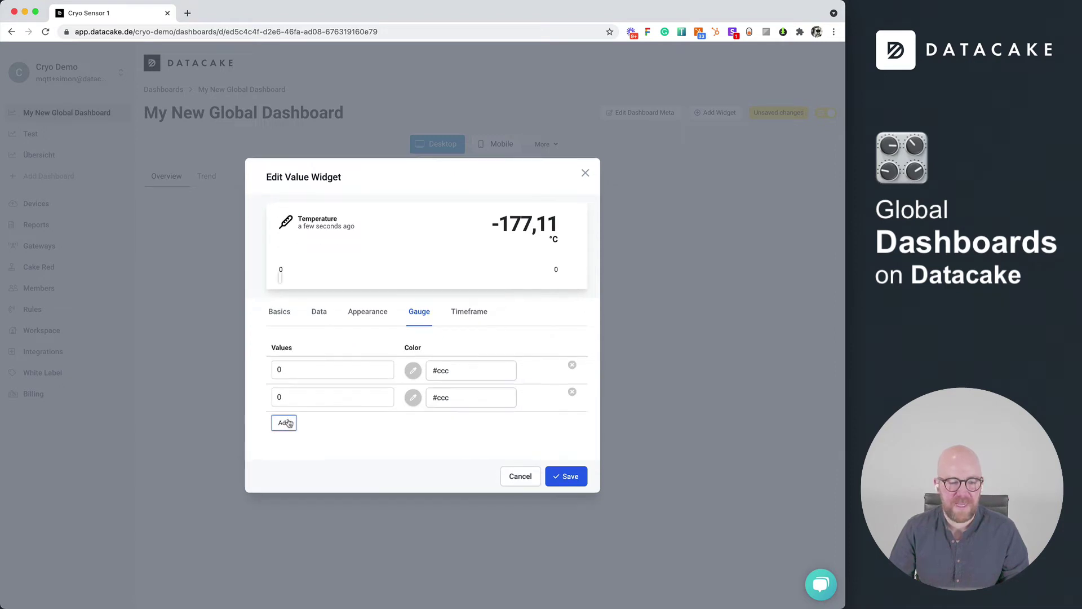
click(285, 375)
key(Tab)
click(288, 373)
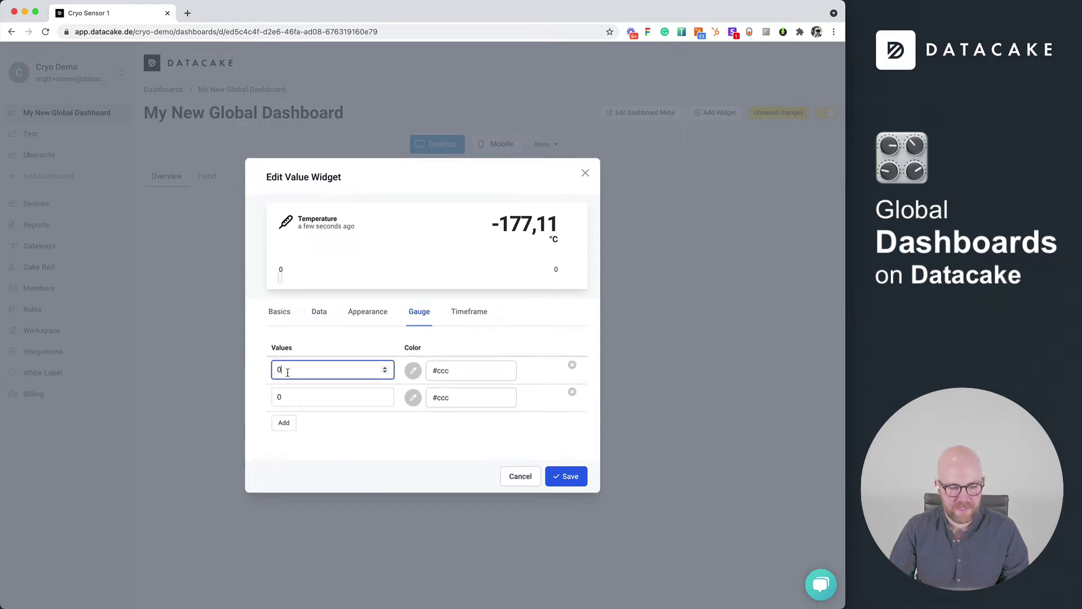
text(-200)
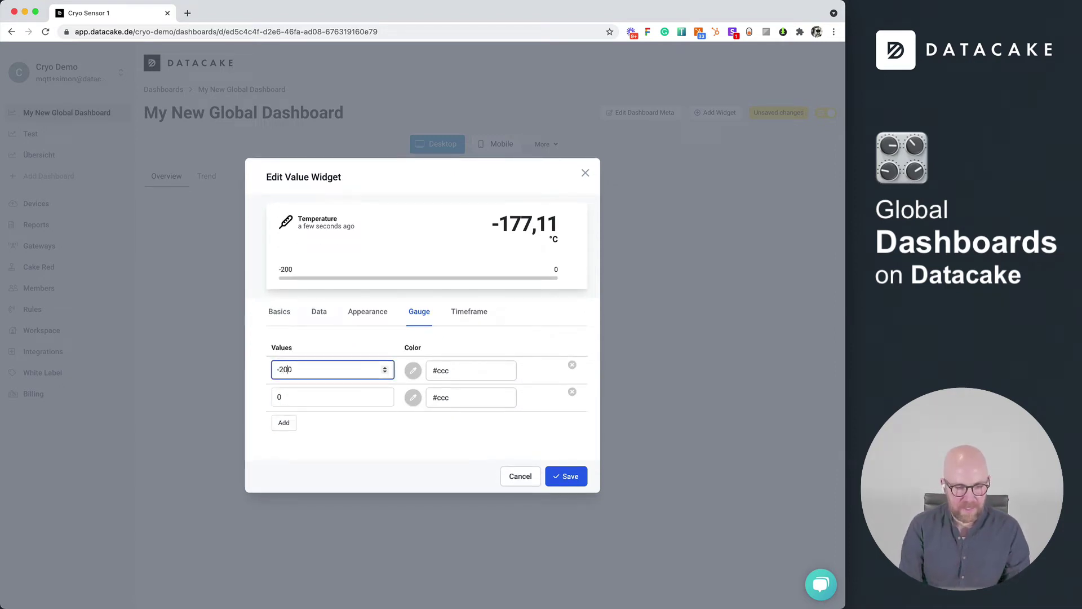
key(Tab)
key(Tab)
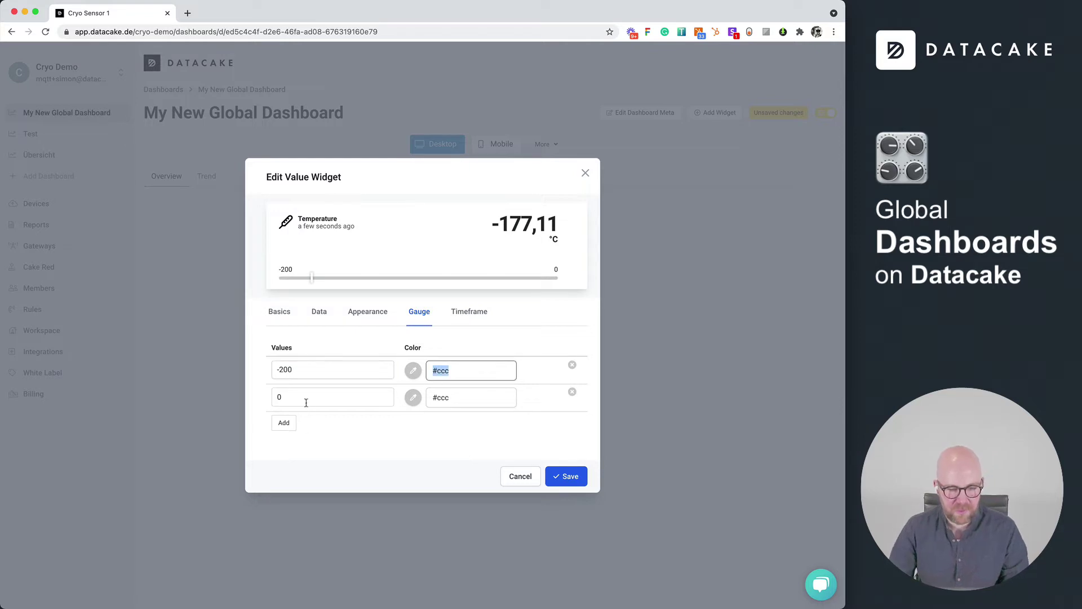
key(Tab)
key(Tab)
text(100)
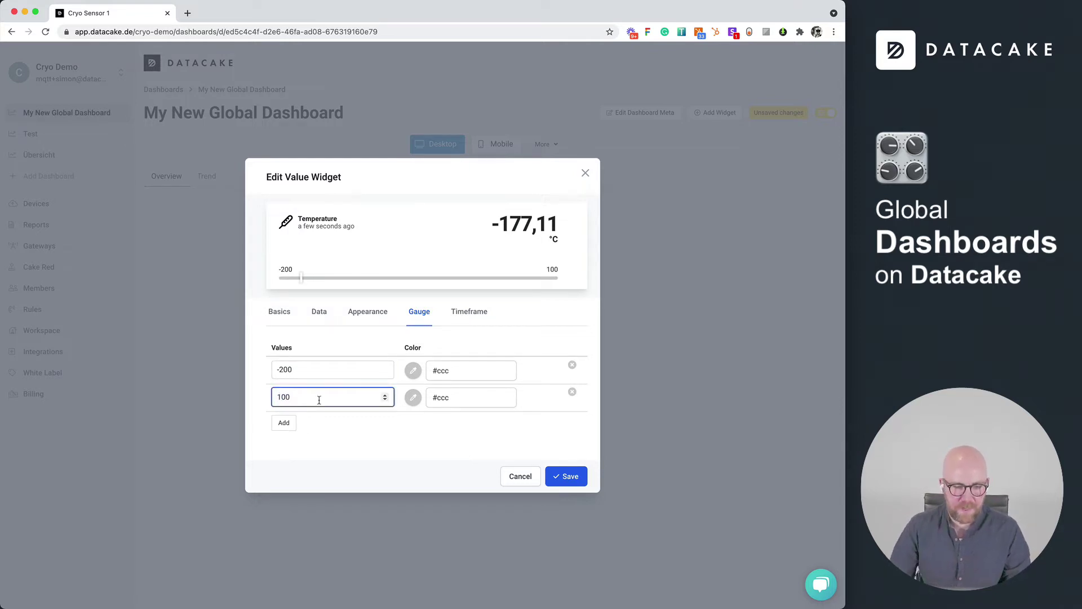
click(413, 371)
click(422, 435)
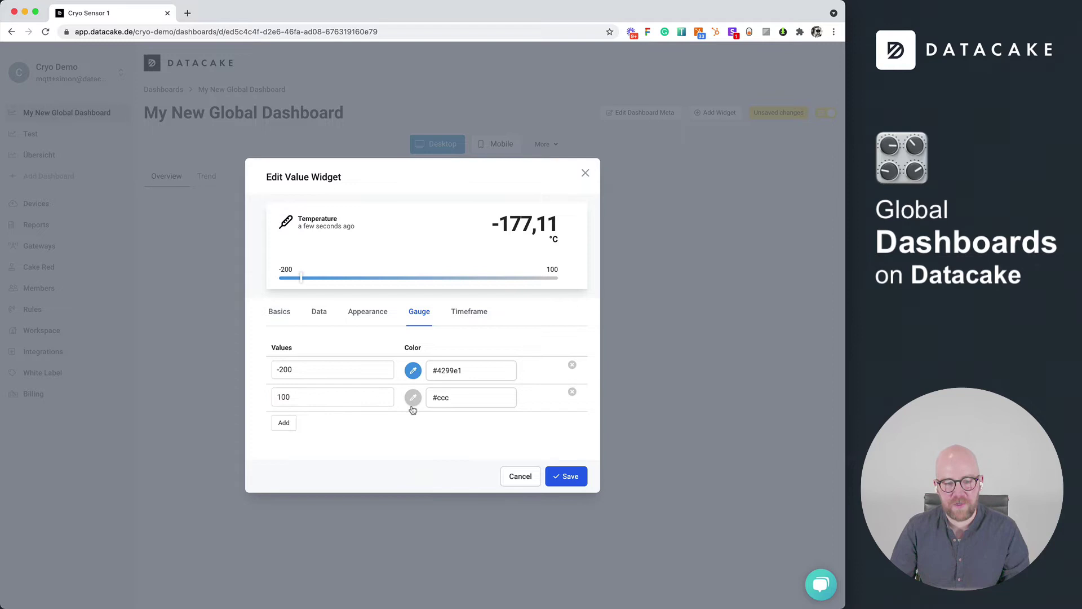
click(413, 397)
click(448, 424)
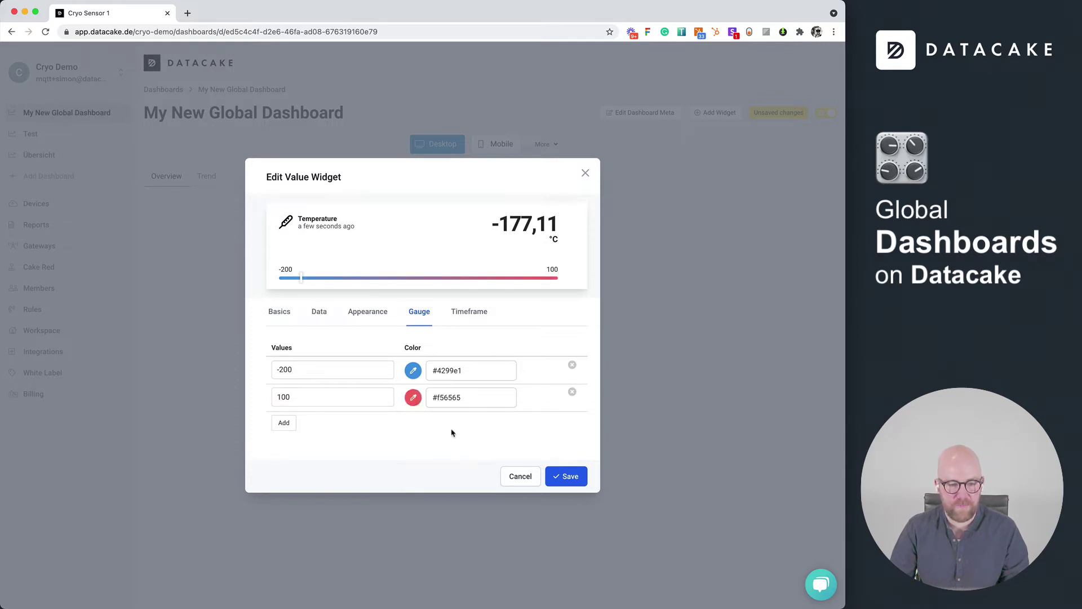
Save the Temperature widget and make it taller on the dashboard.
click(470, 312)
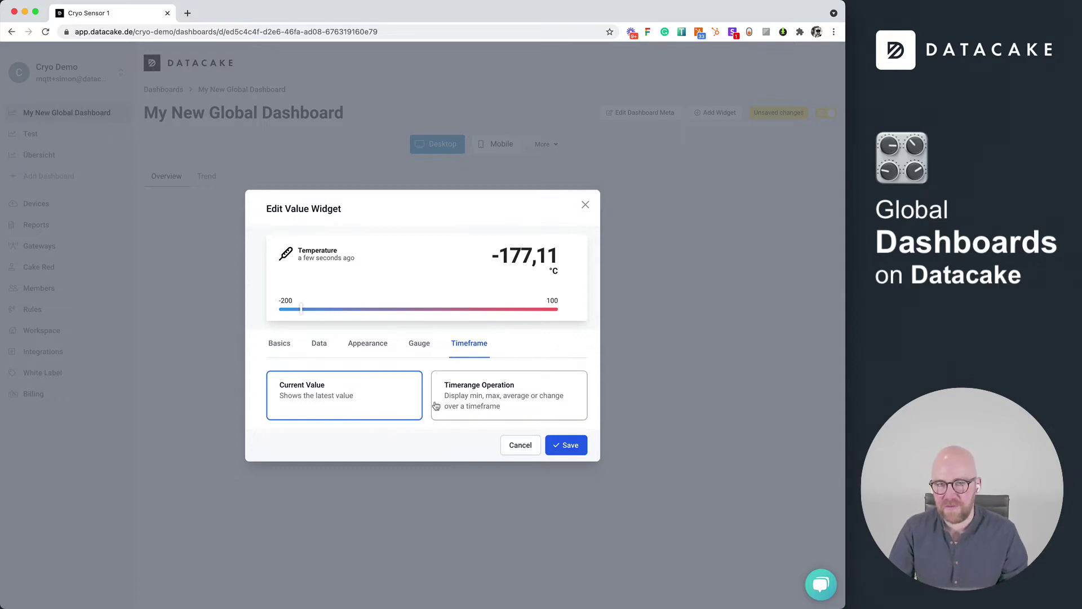
click(571, 446)
drag(370, 282, 366, 307)
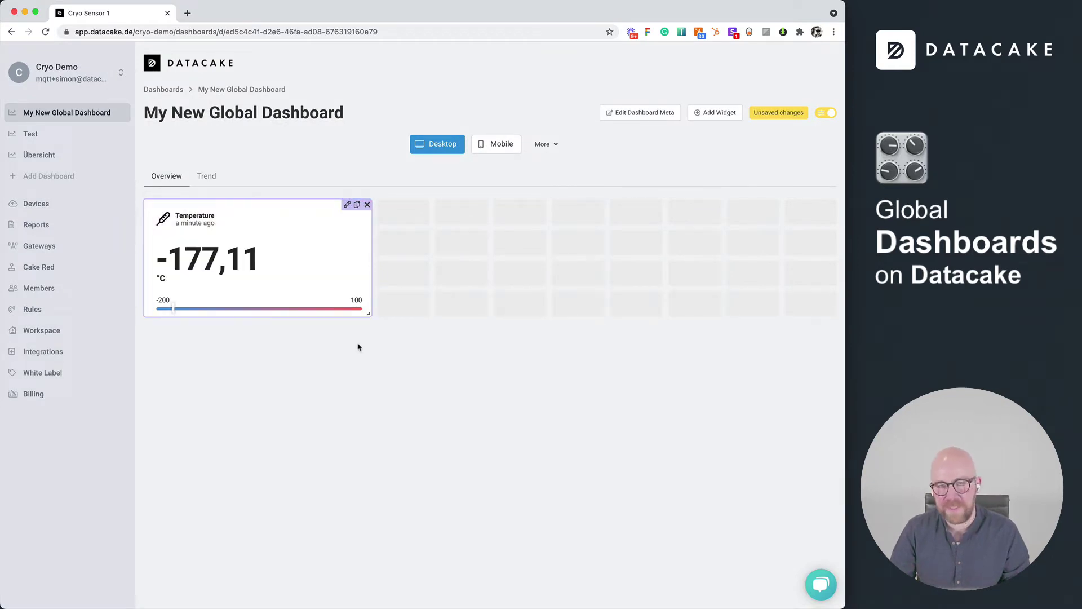
Duplicate the Temperature widget and make it show the Average from 24 hours ago to now.
click(357, 206)
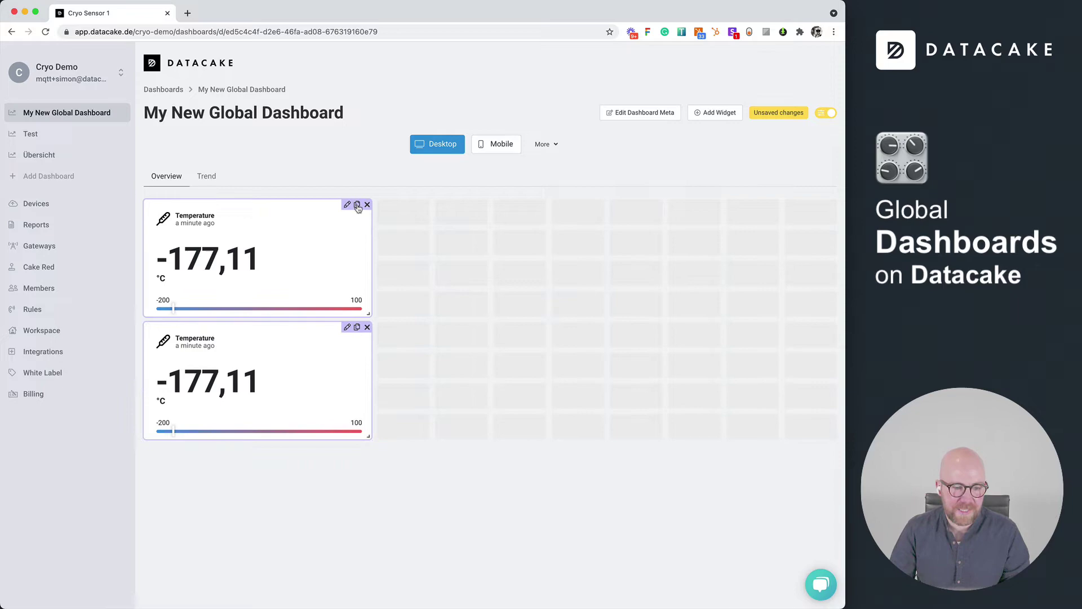
click(348, 328)
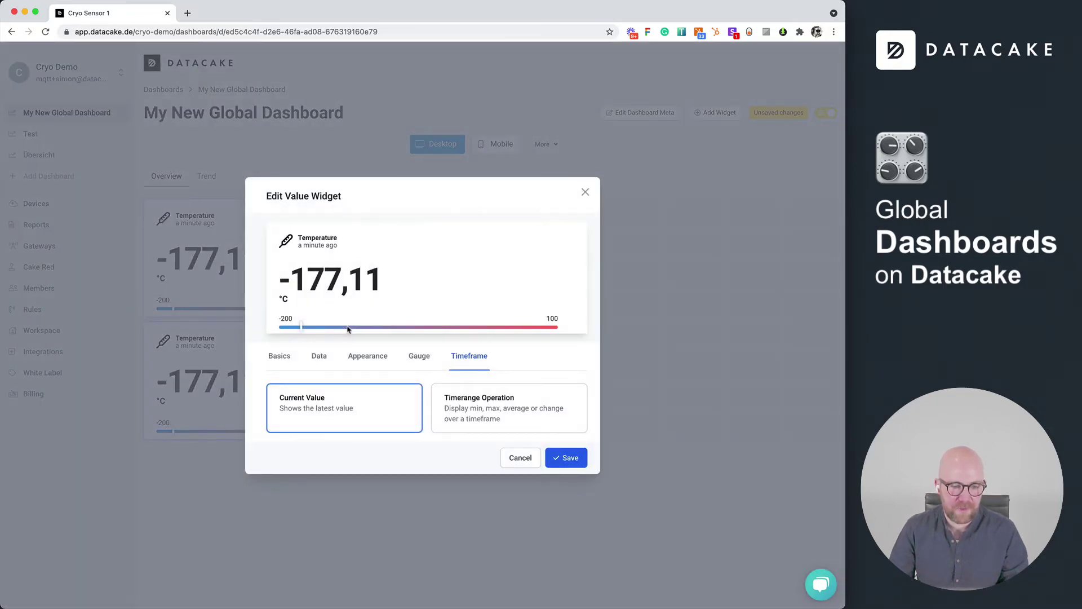
click(491, 418)
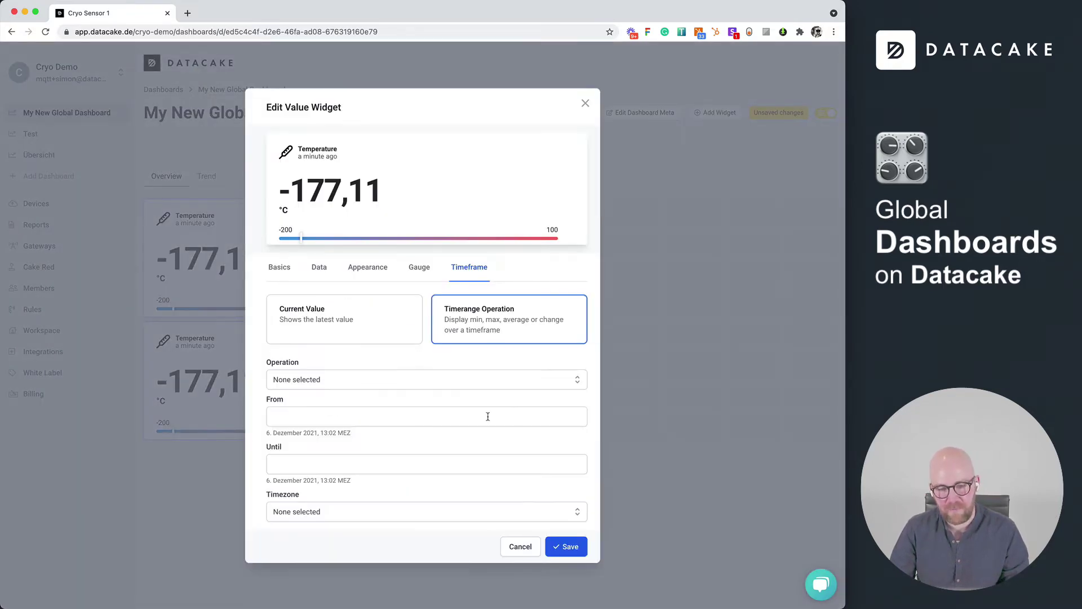
click(330, 382)
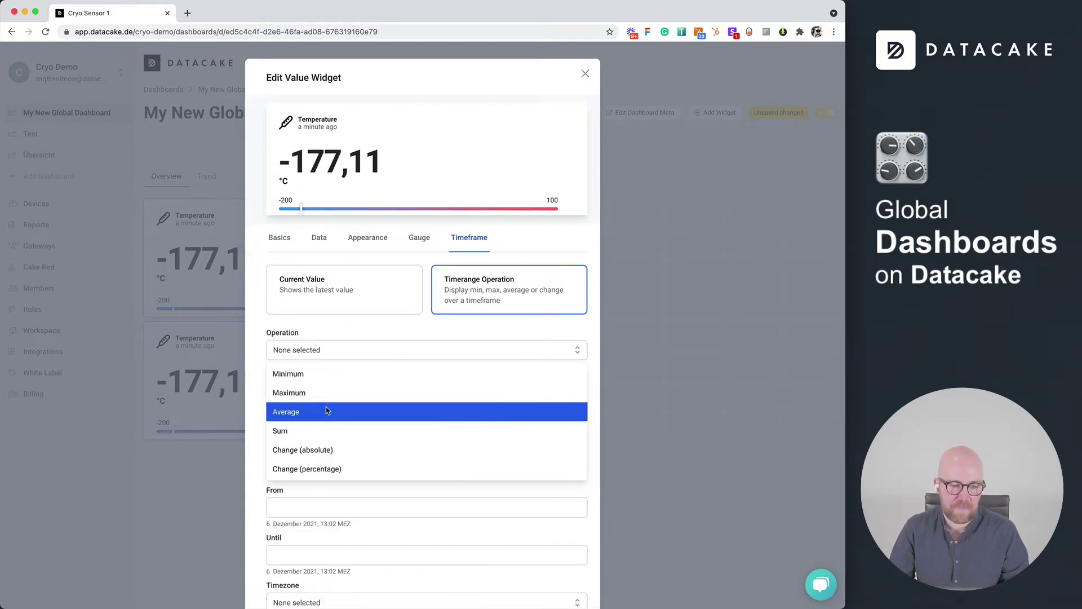
click(325, 395)
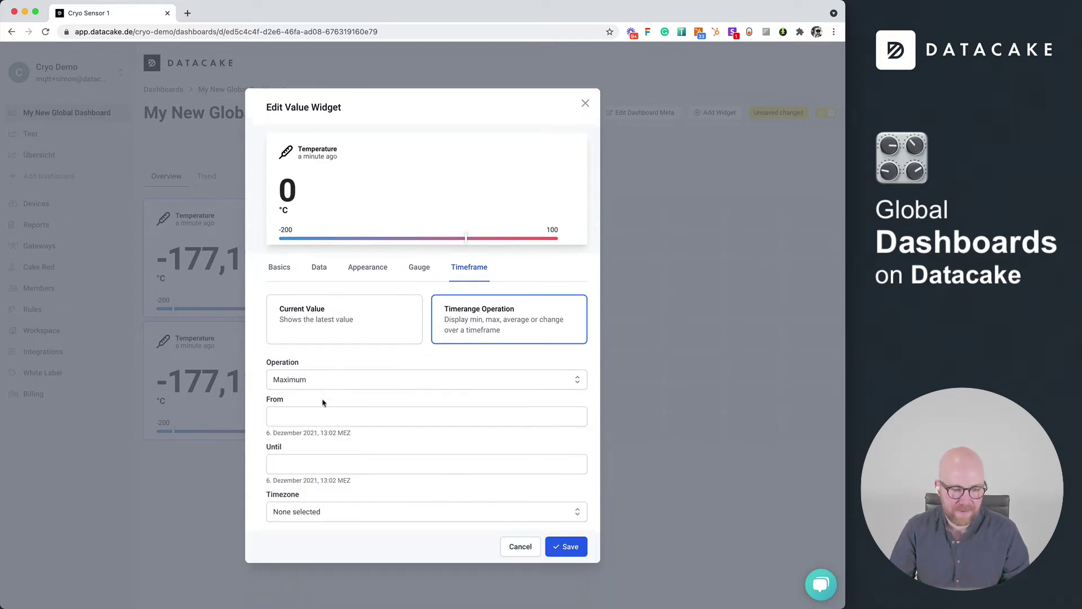
click(320, 415)
text(24 hour)
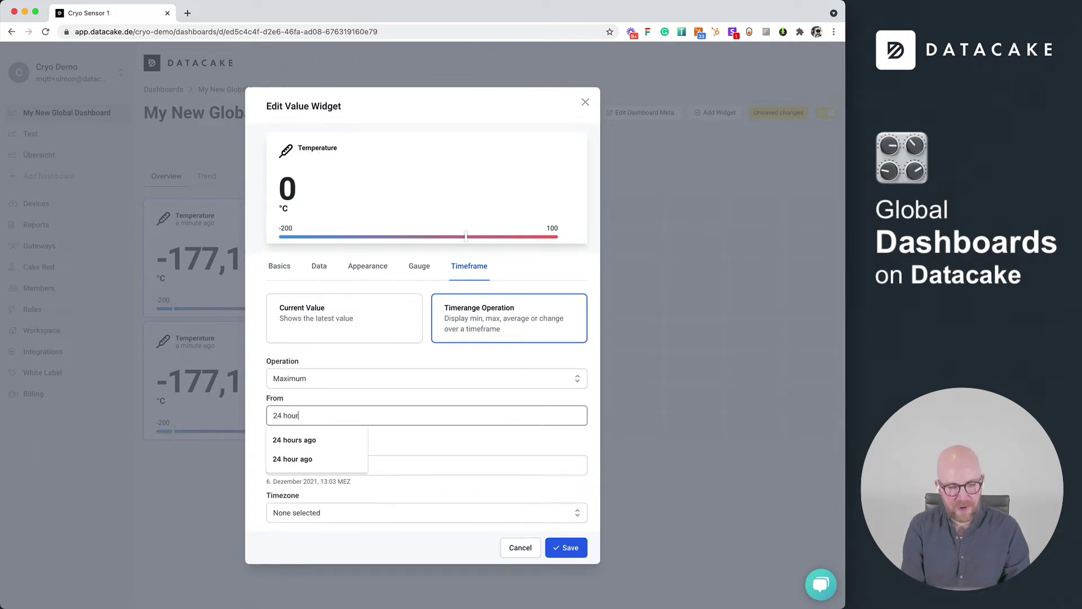
text(s ago)
key(Tab)
text(now)
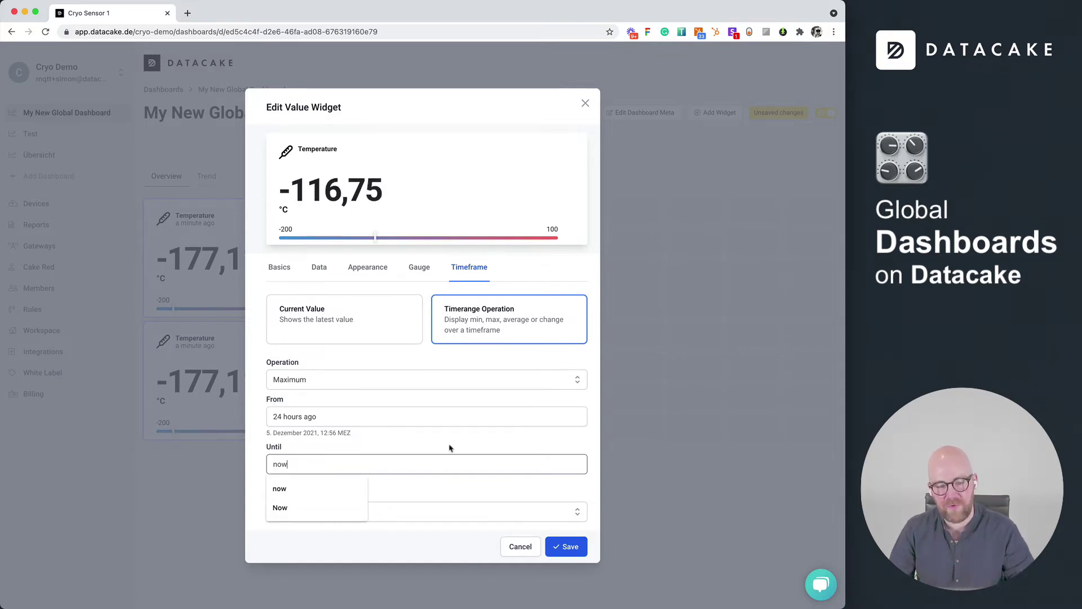
click(346, 379)
click(338, 407)
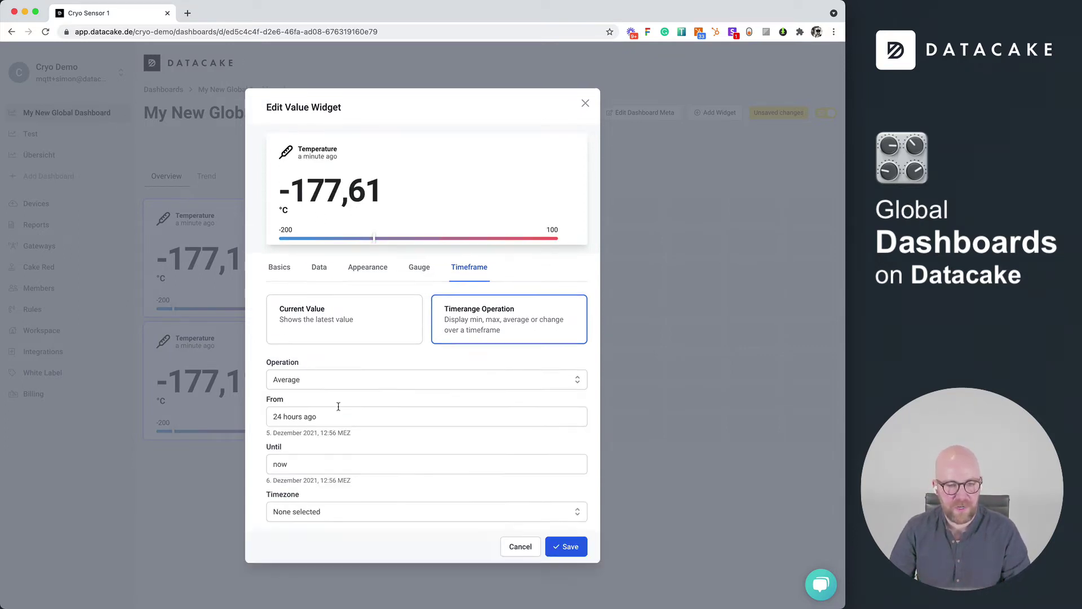
Title the copy 'Average', save it, and shrink it to one short row.
click(568, 548)
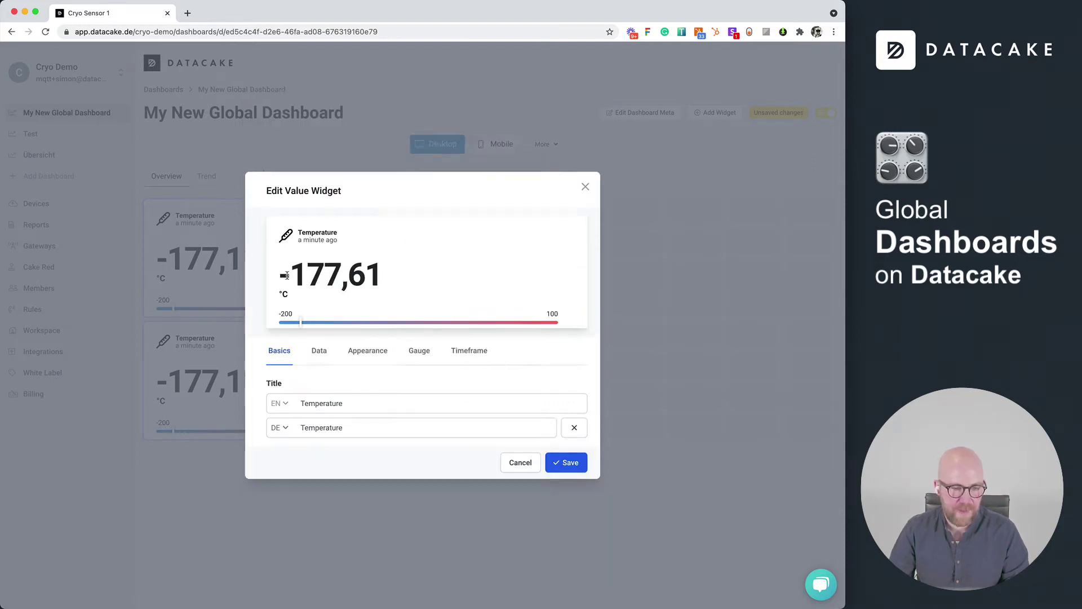
double_click(362, 400)
text(AV)
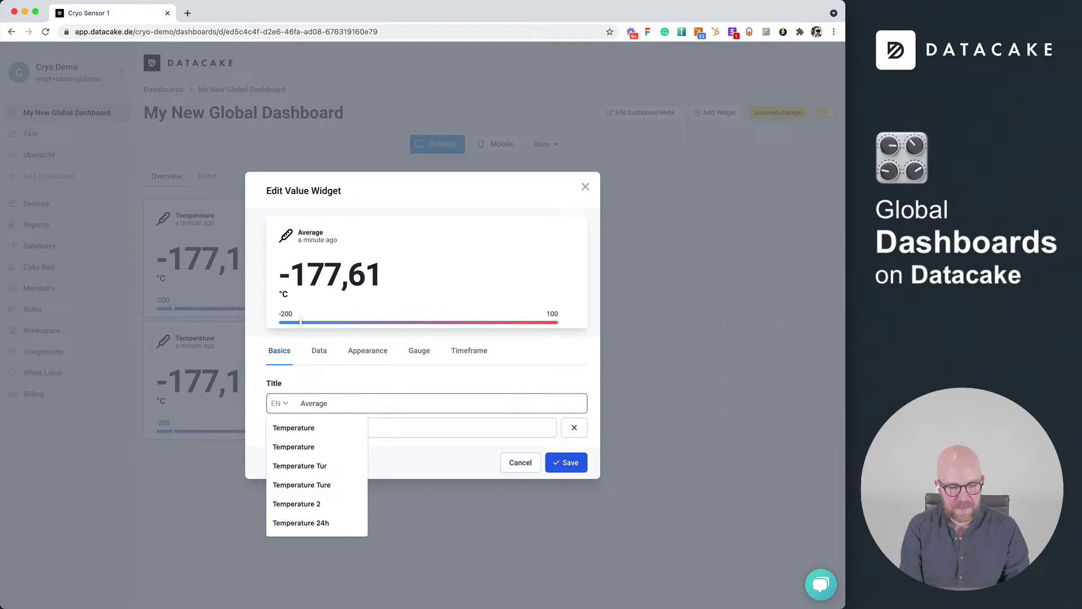
key(Tab)
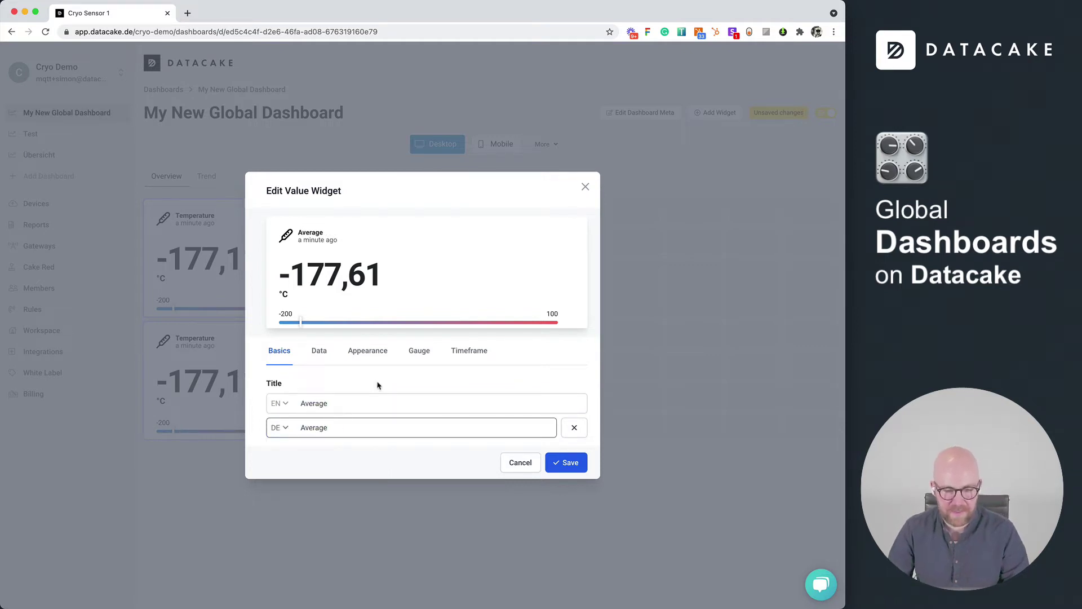
click(578, 471)
mouse_move(367, 437)
mouse_down()
mouse_move(368, 346)
mouse_move(366, 367)
mouse_up()
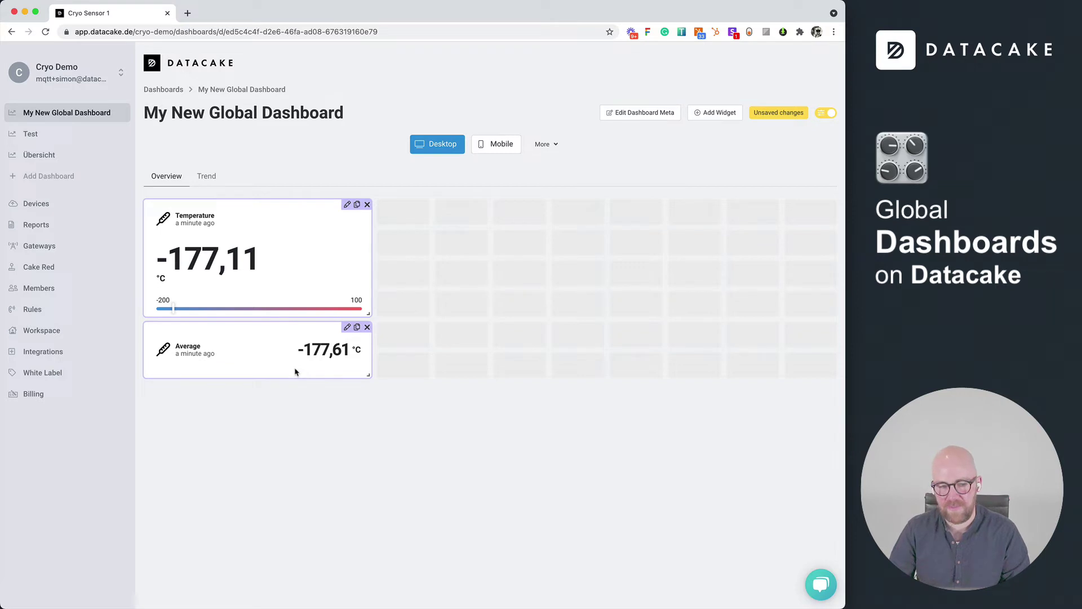
Duplicate the Temperature widget twice and point the middle copy at Cryo Sensor 2's Temperature.
click(357, 204)
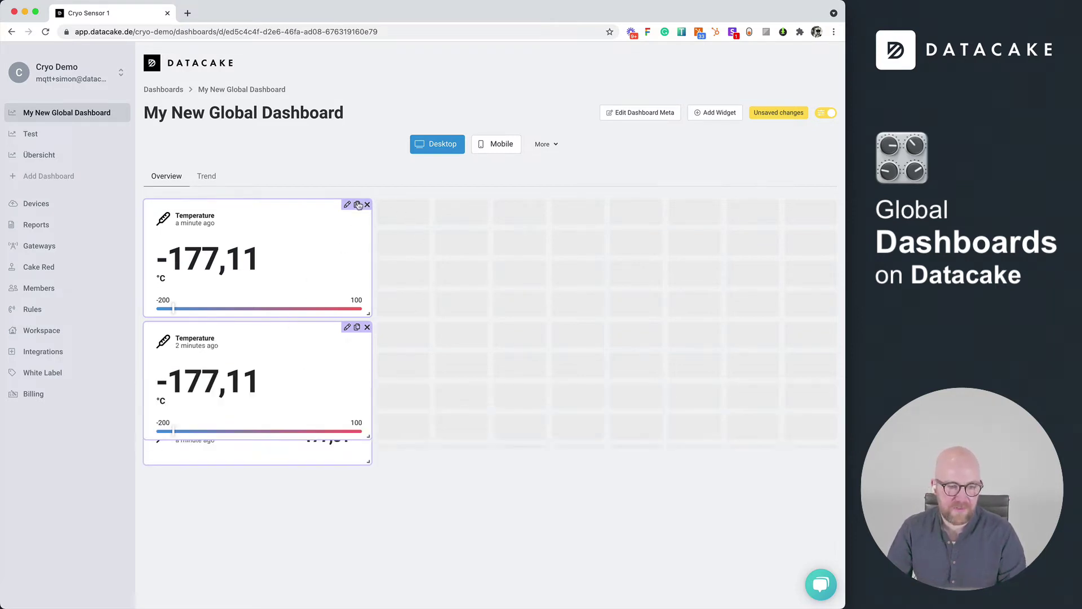
click(591, 205)
click(581, 204)
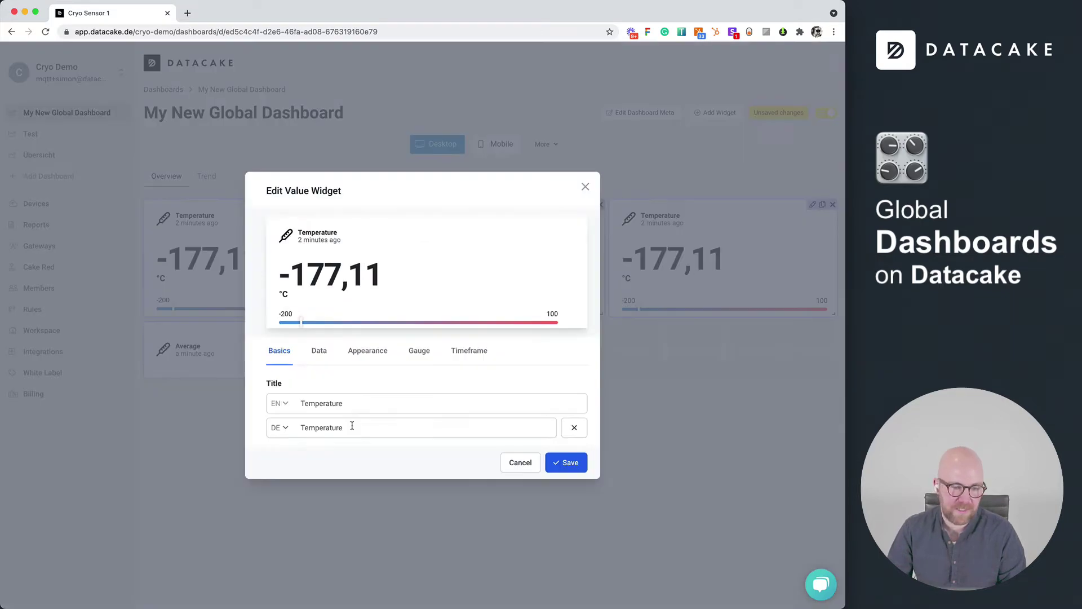
click(319, 306)
click(404, 357)
click(403, 370)
click(472, 358)
click(464, 371)
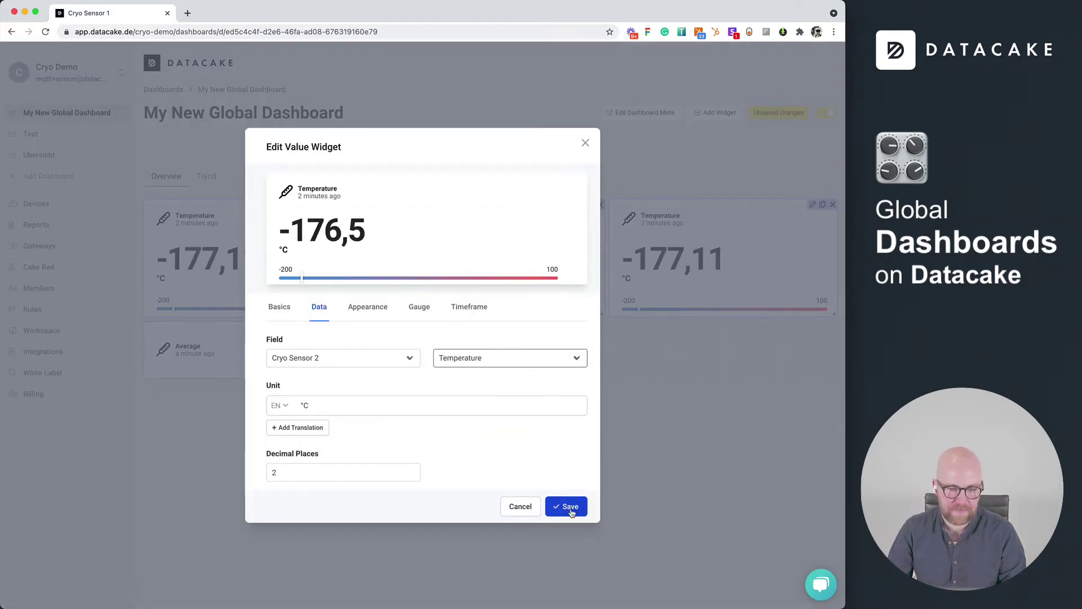
click(566, 507)
Point the top-right Temperature widget at Cryo Sensor 3's Temperature.
click(812, 204)
click(319, 307)
click(343, 358)
click(338, 394)
click(498, 358)
click(498, 359)
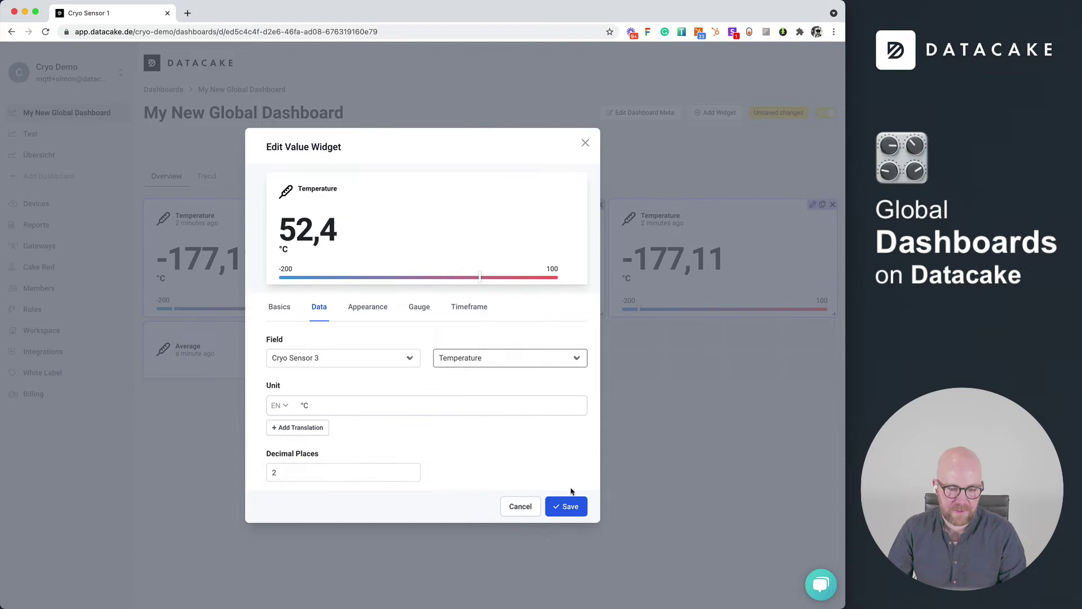
click(566, 506)
Duplicate the compact Average widget and bind the copy to Cryo Sensor 2's Temperature.
click(356, 327)
click(580, 327)
click(320, 281)
click(343, 333)
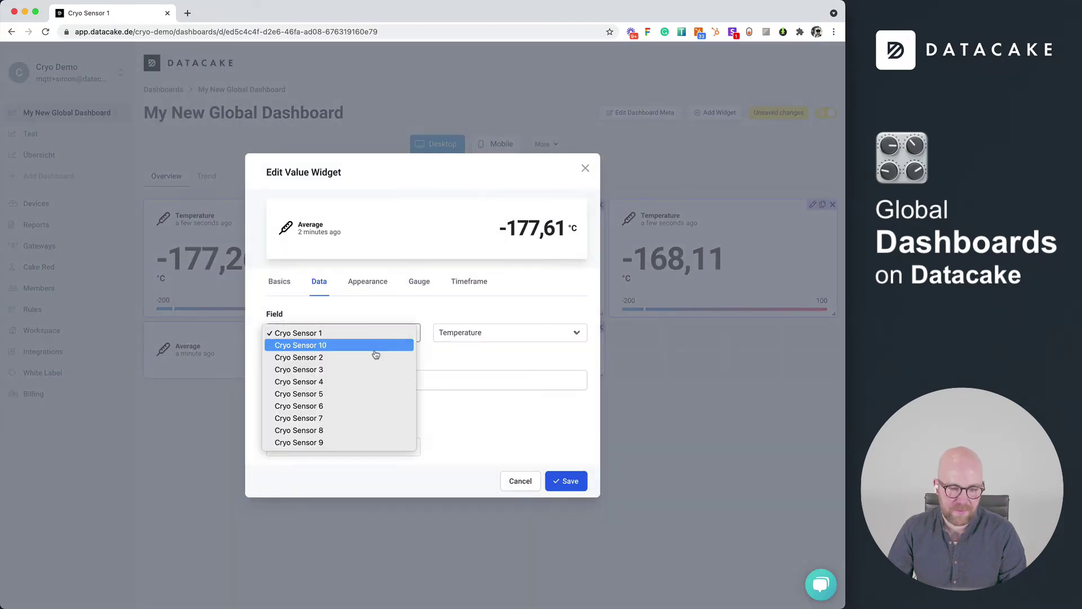
click(375, 353)
click(495, 333)
click(495, 338)
click(496, 333)
click(496, 338)
click(567, 481)
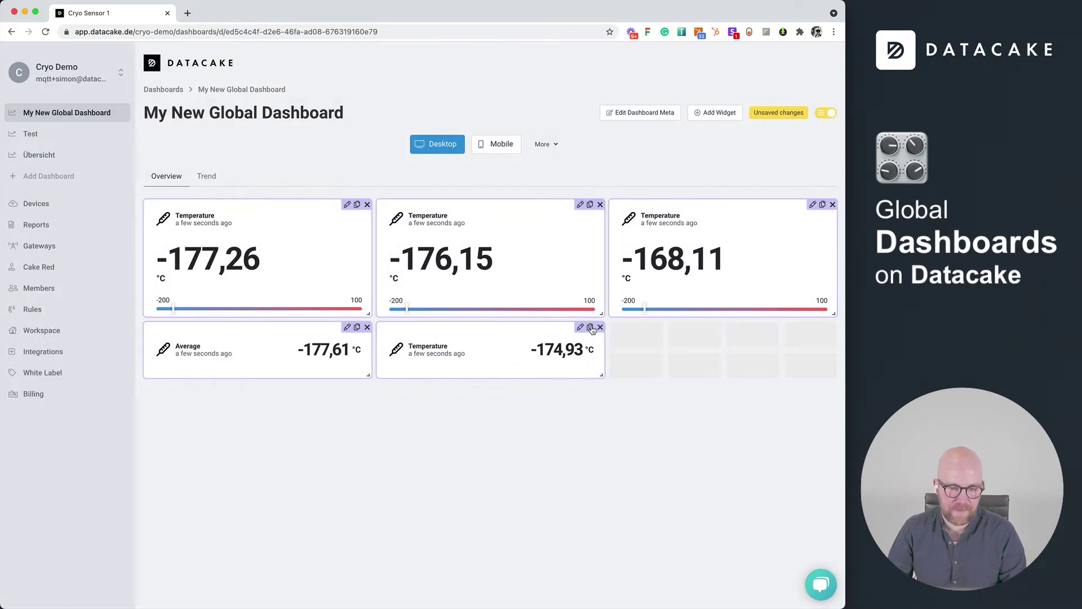
Duplicate it again and bind the right-hand compact widget to Cryo Sensor 3's Temperature.
click(590, 327)
click(813, 327)
click(343, 332)
click(342, 345)
click(507, 332)
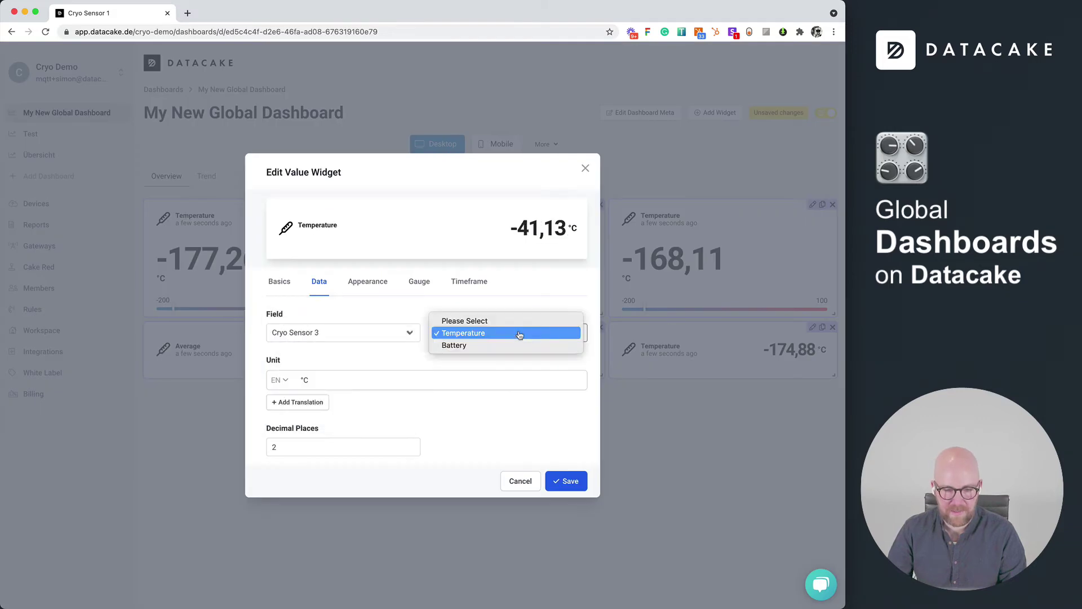
click(509, 345)
click(571, 482)
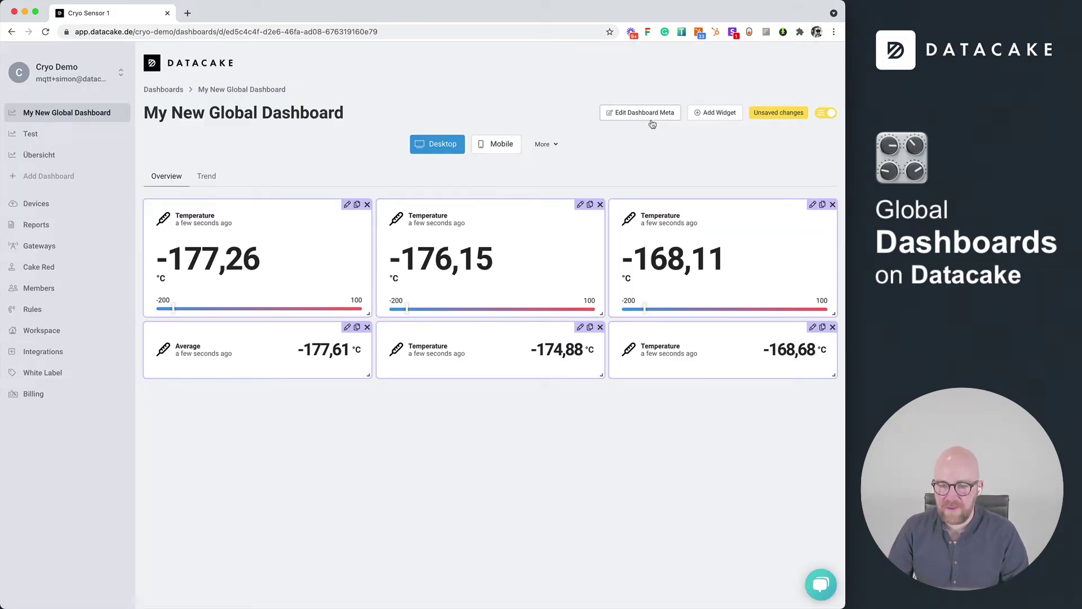
Add a 'Location' headline with an empty German title, moved below the widgets at full width.
click(707, 117)
click(314, 247)
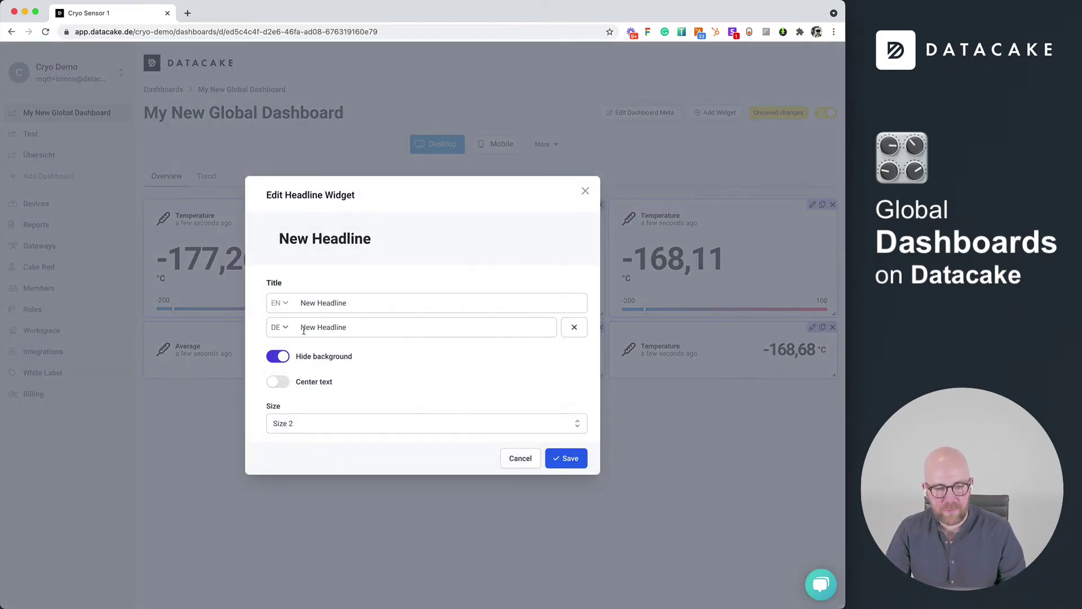
click(364, 305)
key(super+a)
text(Loc)
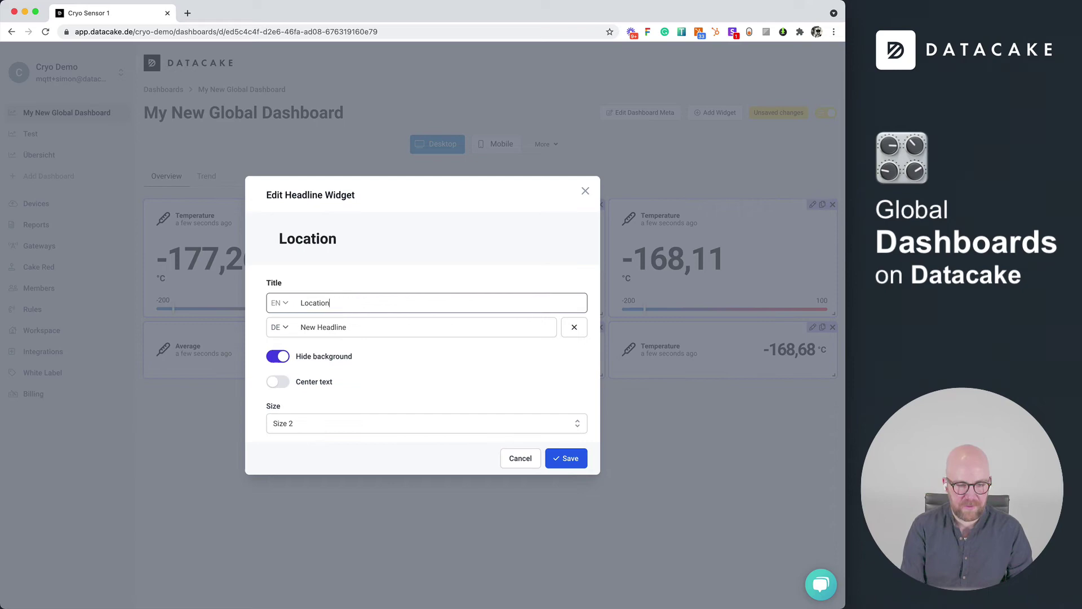
text(ation)
key(Tab)
key(Tab)
key(BackSpace)
click(564, 459)
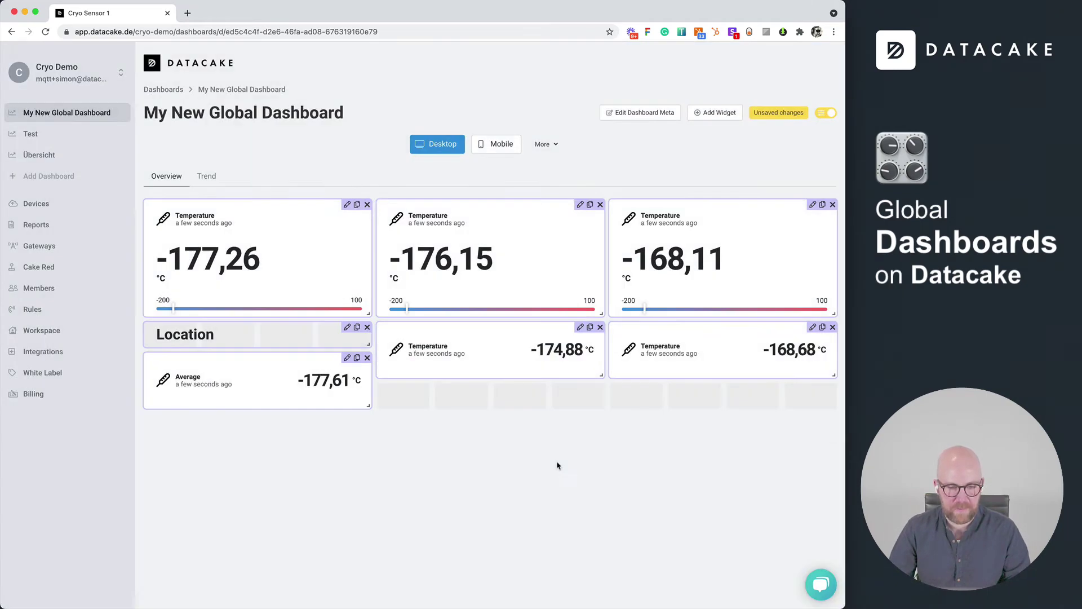
drag(304, 340, 299, 410)
drag(367, 412, 833, 406)
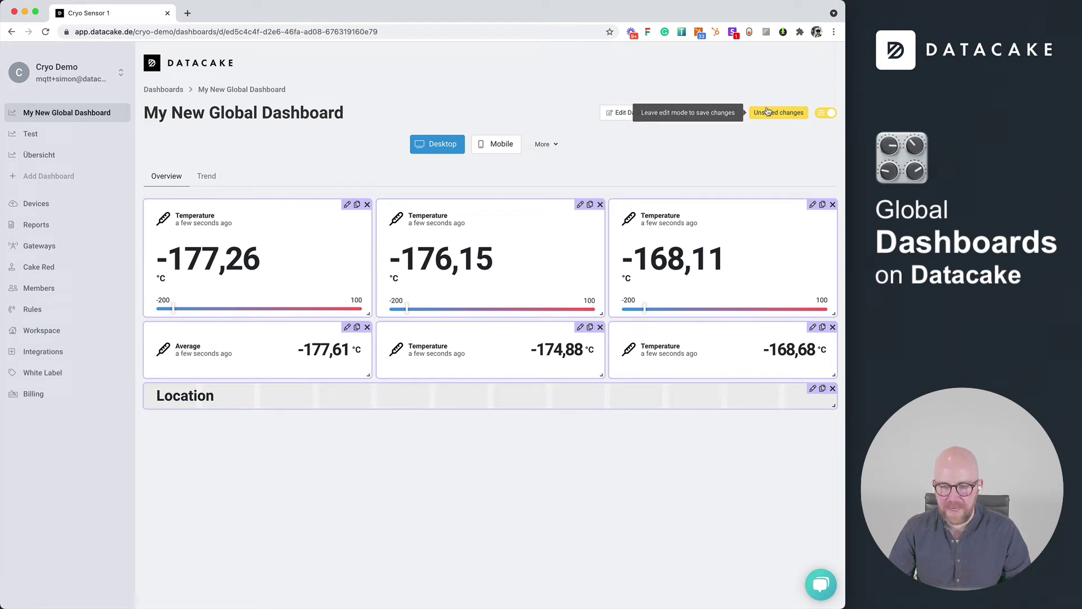
Add a map widget showing the Location of Cryo Sensors 1, 2 and 3.
click(731, 118)
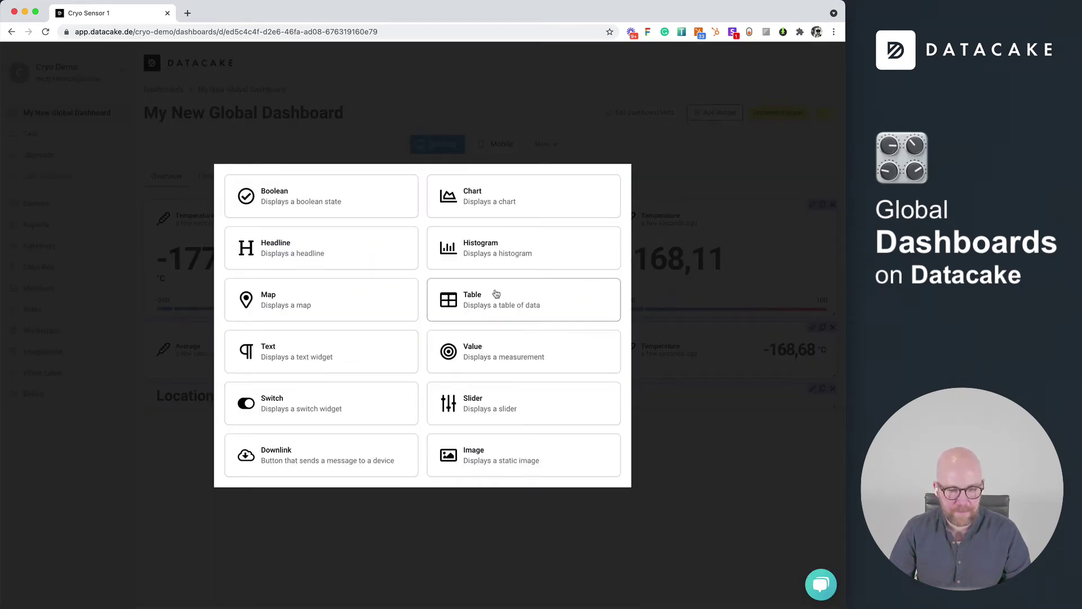
click(286, 314)
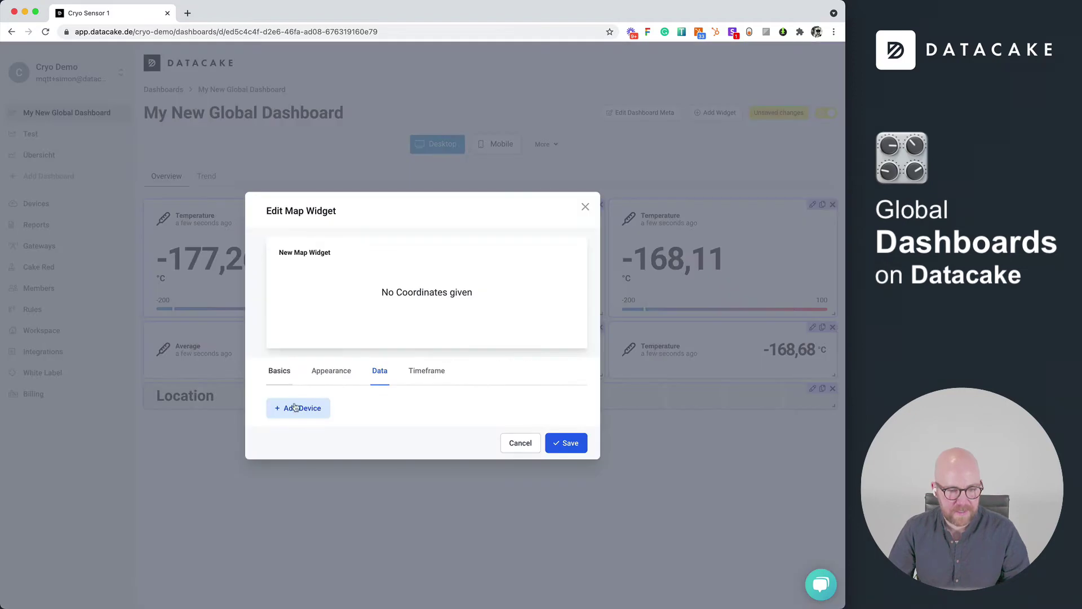
click(318, 398)
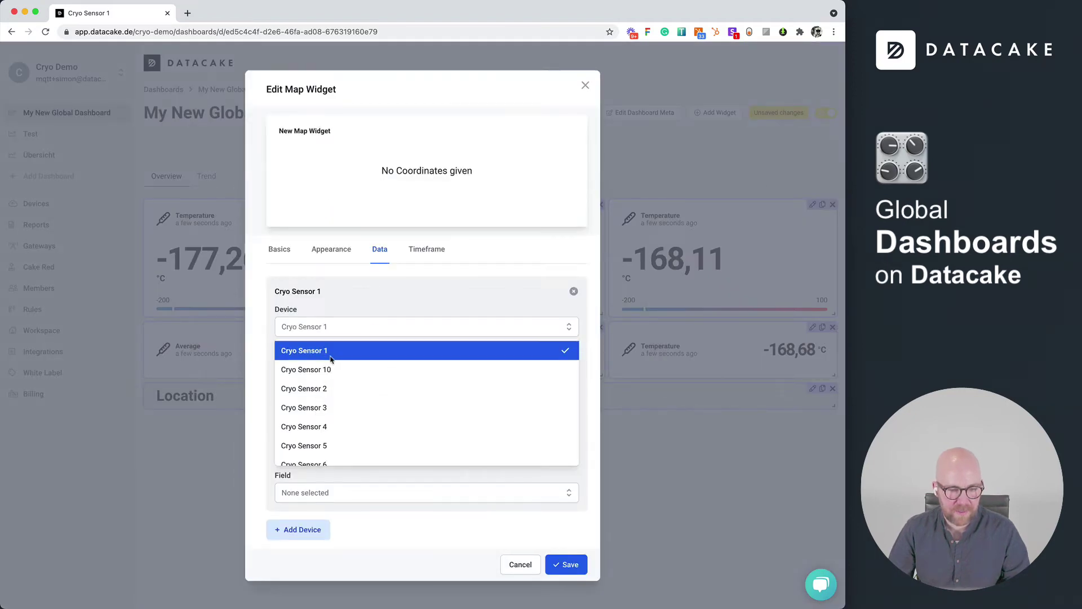
click(329, 353)
click(324, 429)
click(322, 445)
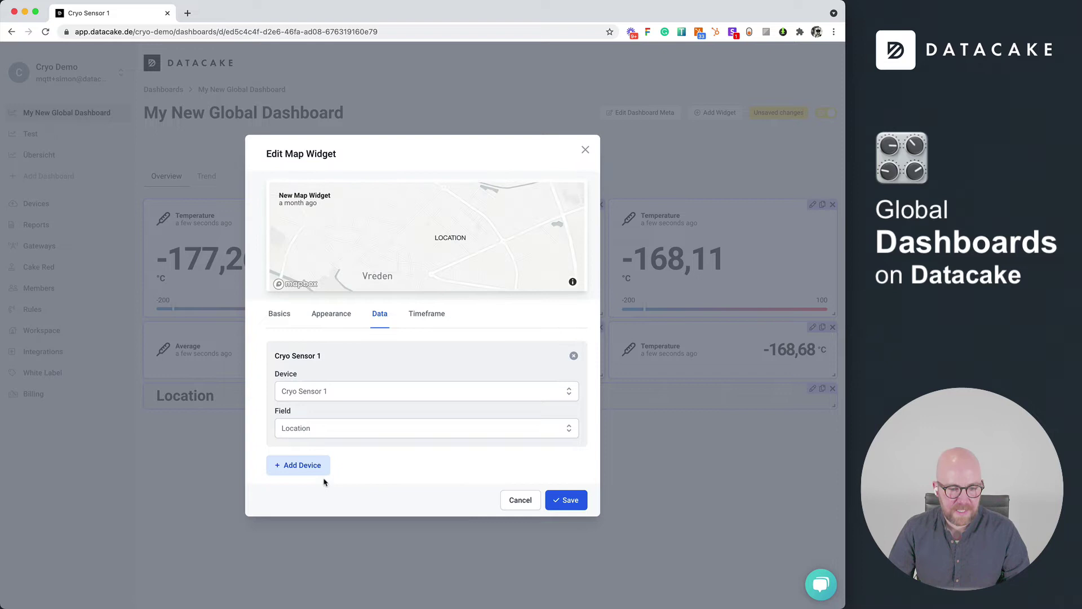
click(307, 478)
click(340, 451)
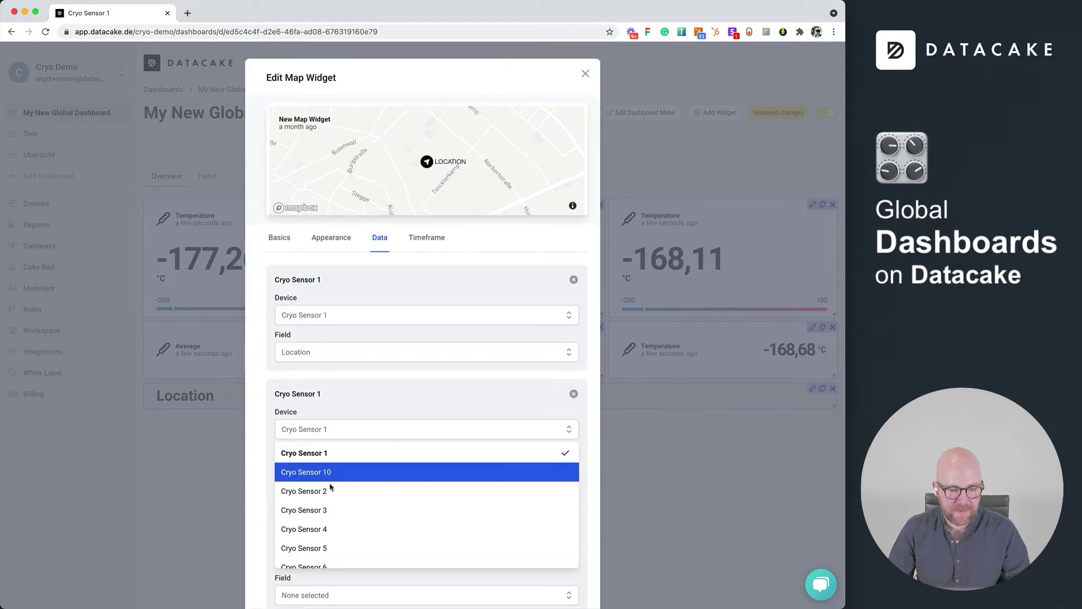
click(334, 472)
click(338, 486)
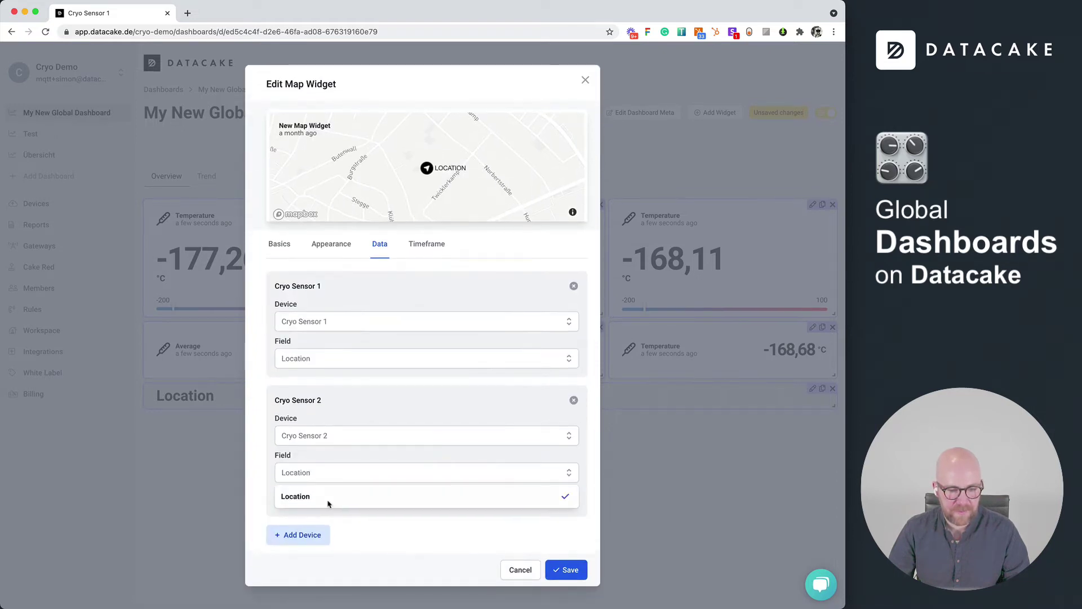
click(329, 503)
click(316, 526)
scroll(406, 517, down, 3)
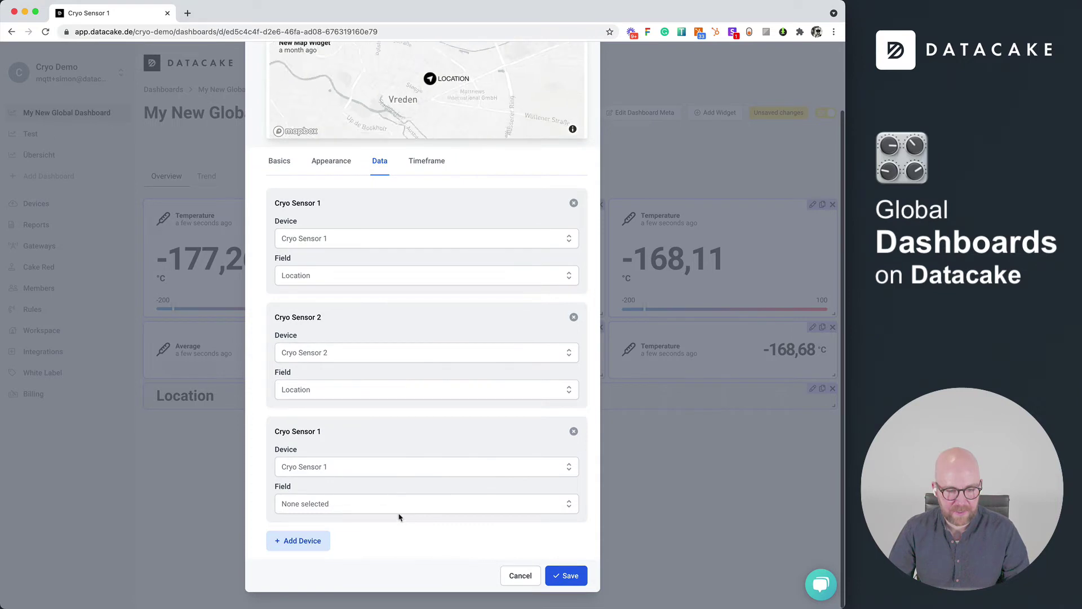
click(339, 476)
click(334, 548)
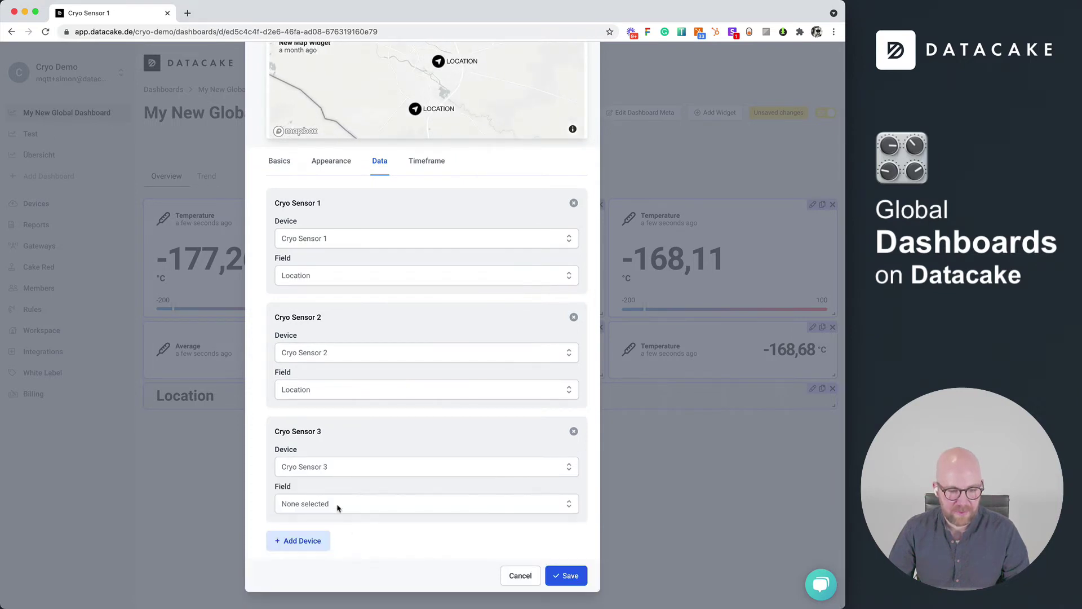
click(338, 504)
click(335, 528)
scroll(370, 479, up, 3)
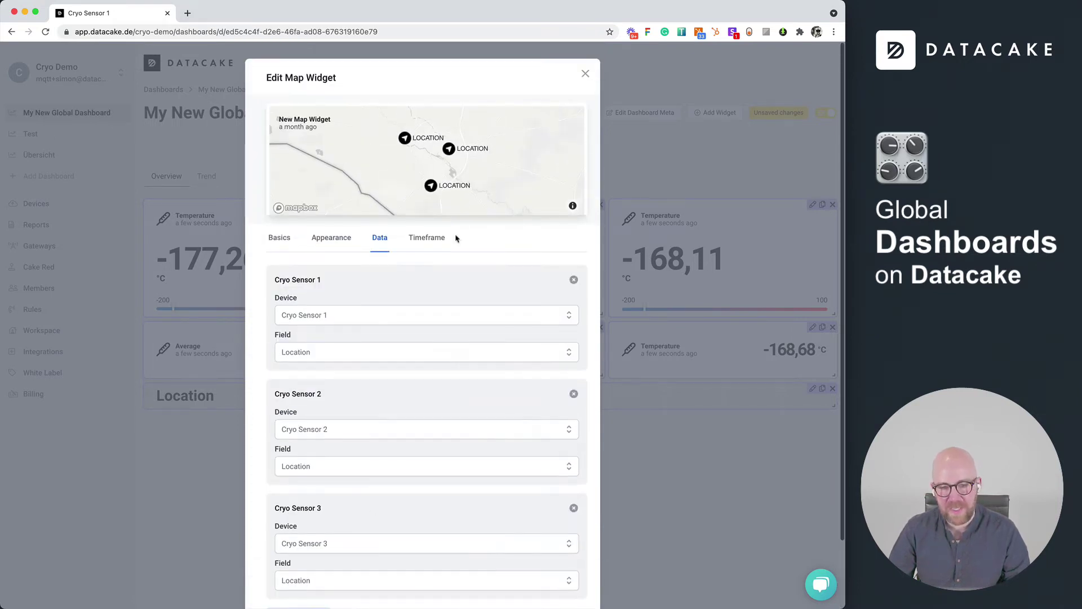
Give the map the Outdoor style, save and enlarge it, then leave edit mode.
click(420, 240)
click(336, 355)
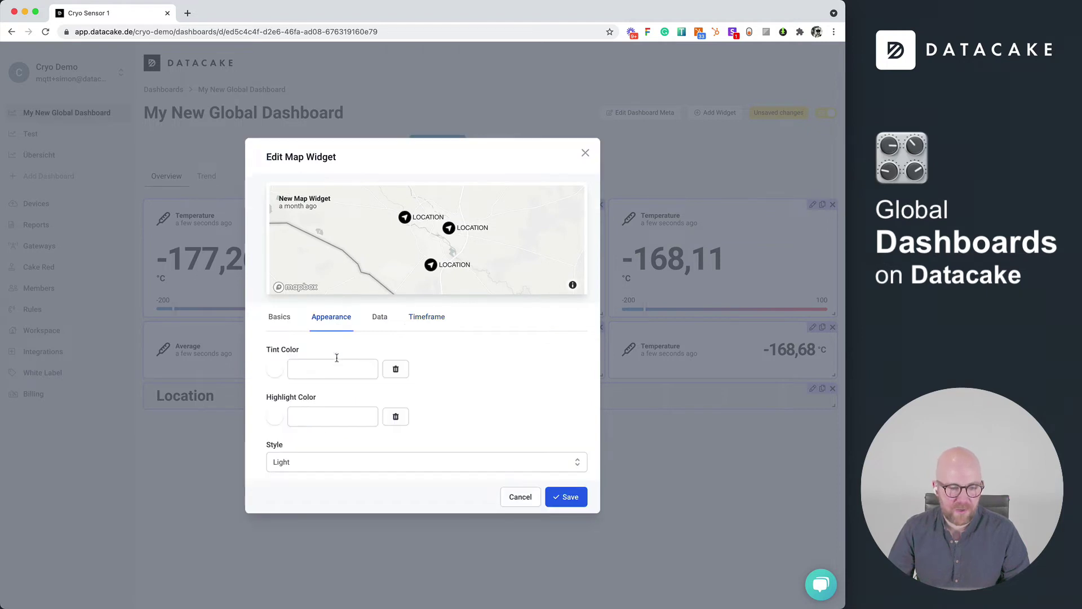
click(422, 319)
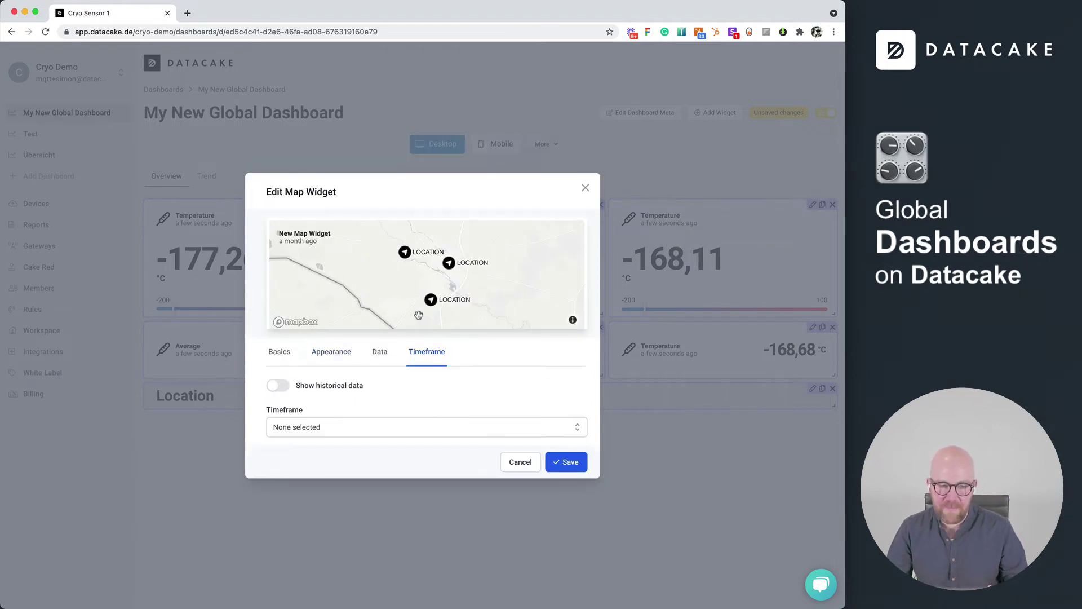
click(346, 354)
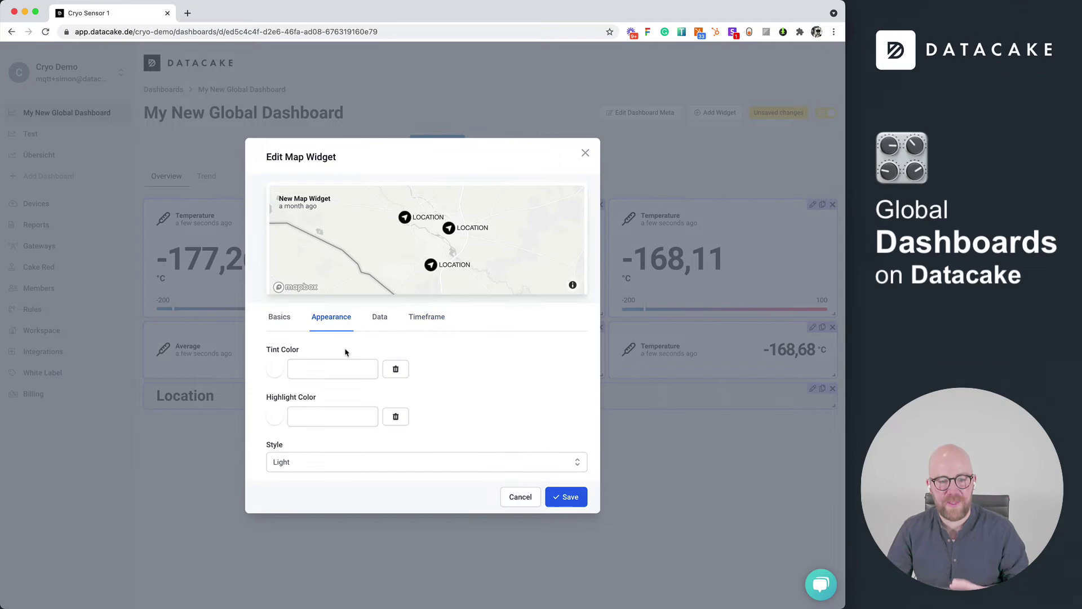
click(330, 468)
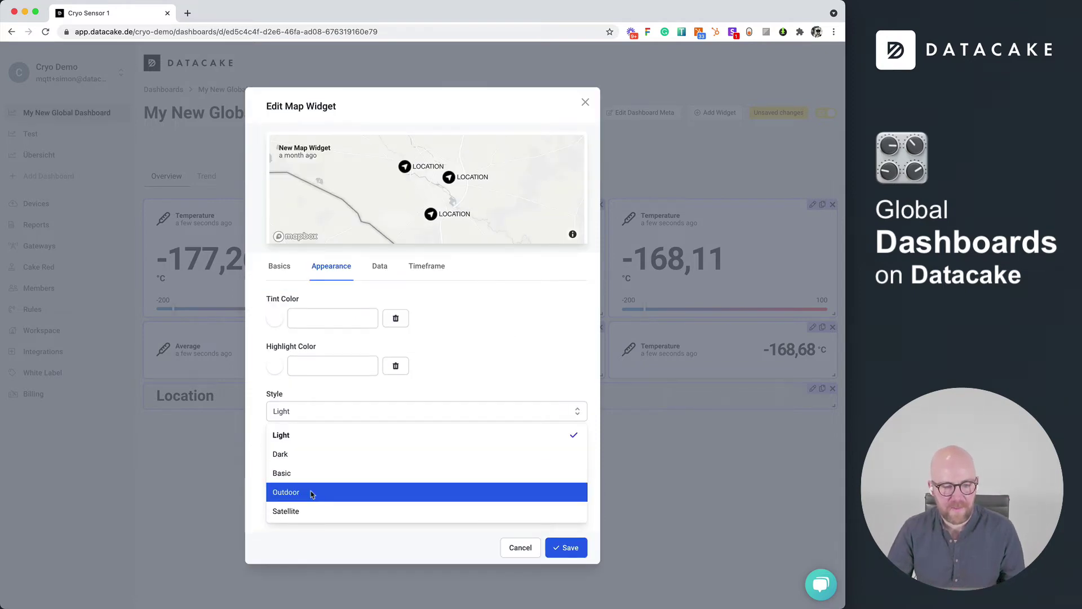
click(310, 491)
click(566, 497)
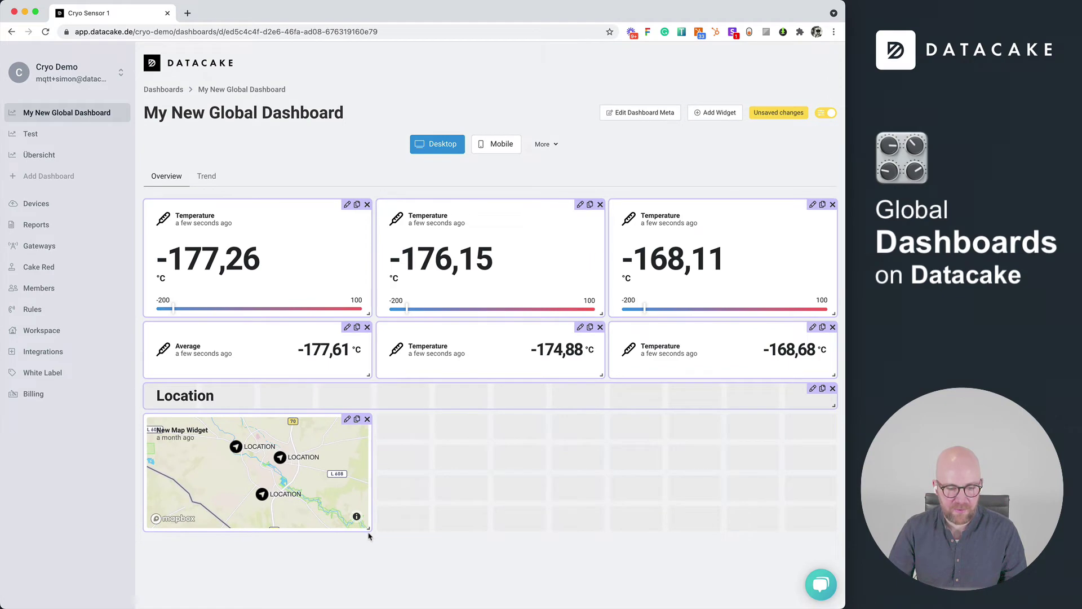
drag(369, 536, 604, 607)
click(831, 113)
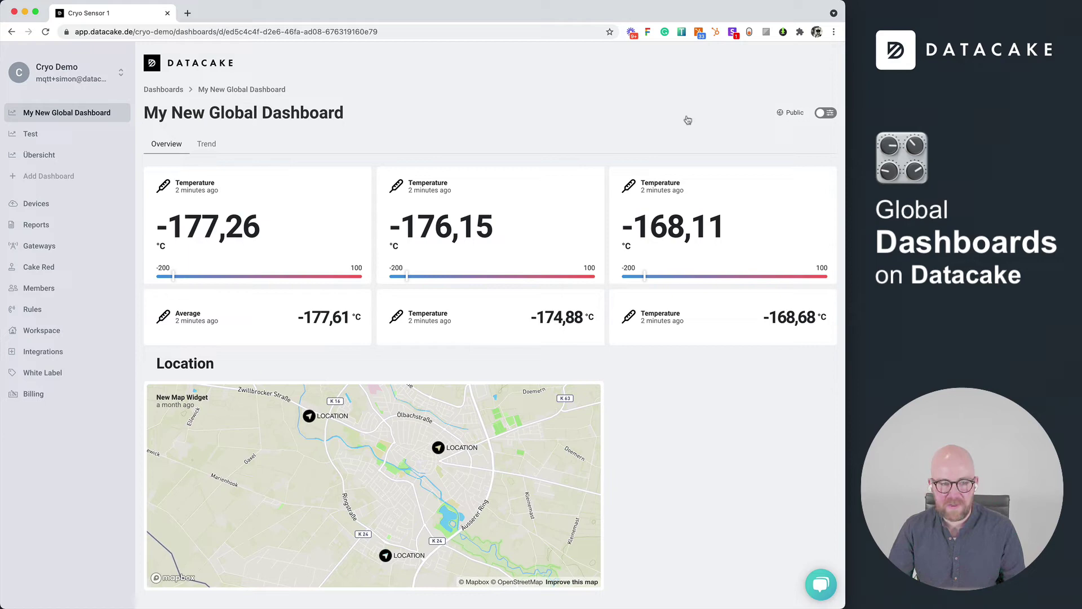
Turn edit mode back on and add a new chart widget to the Trend tab.
click(826, 113)
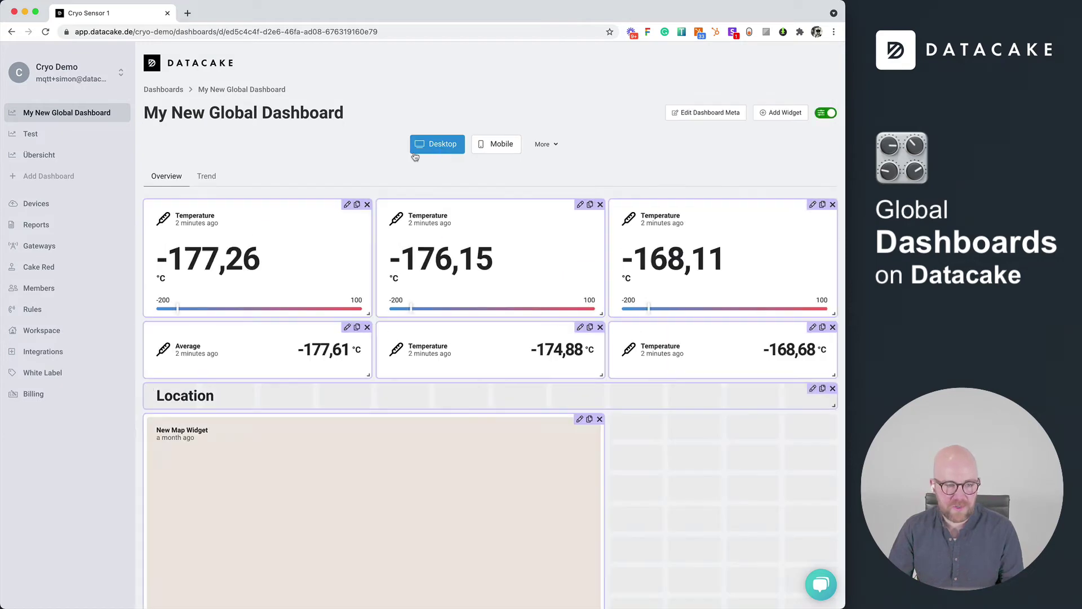
click(209, 177)
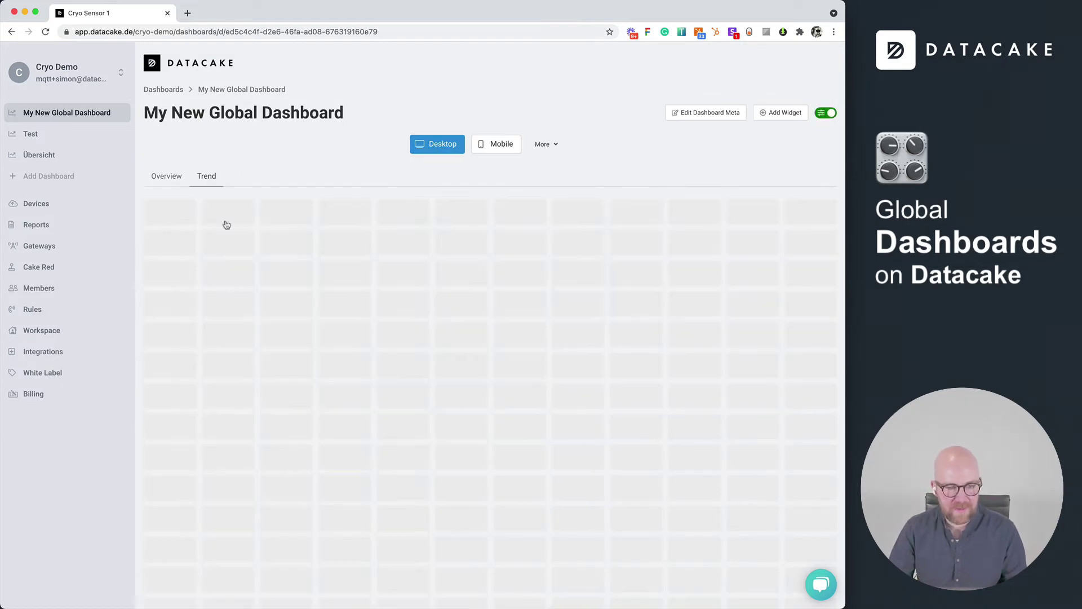
click(791, 117)
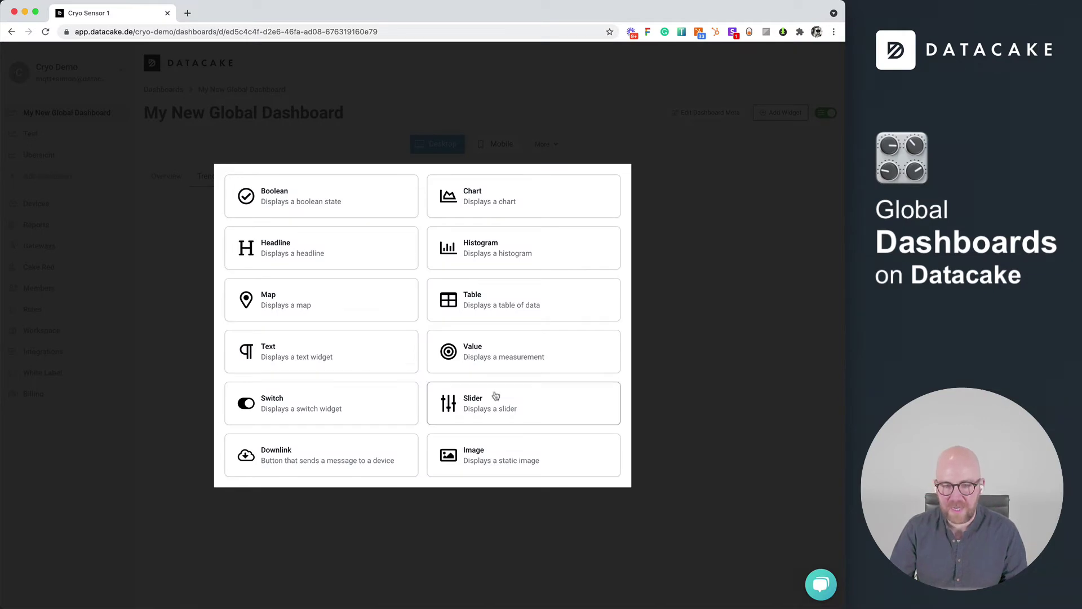
click(557, 205)
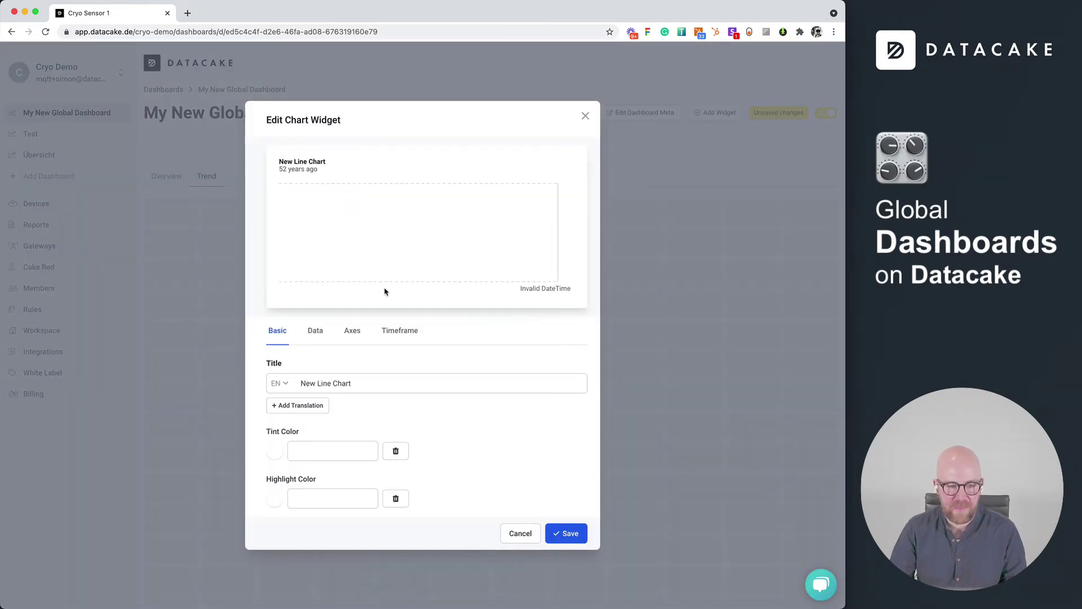
Add Cryo Sensor 1 as the first data series, plotting its Temperature field.
click(321, 337)
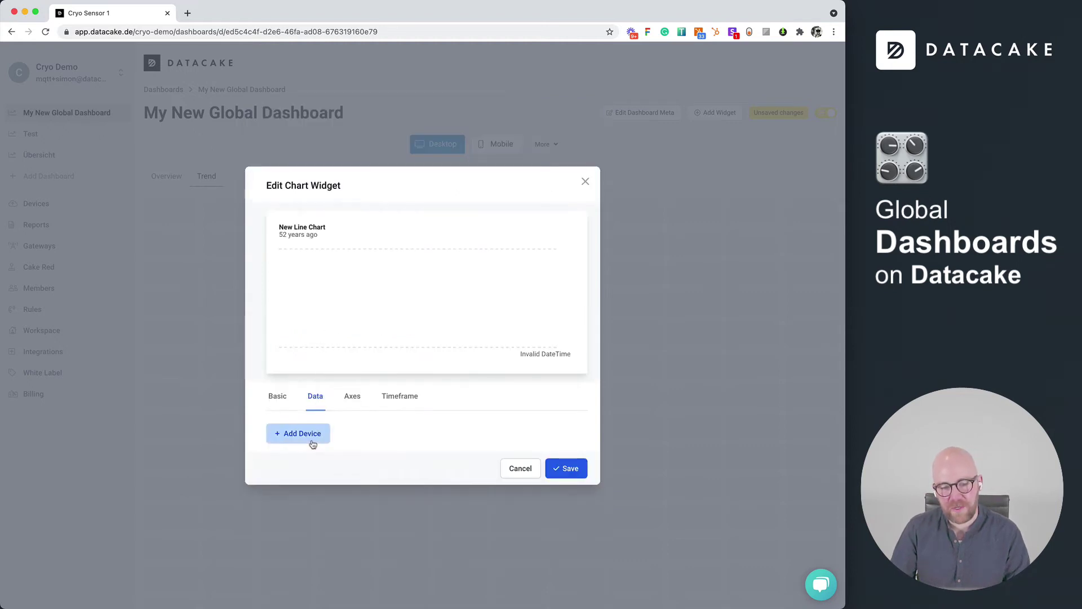
click(312, 441)
click(333, 405)
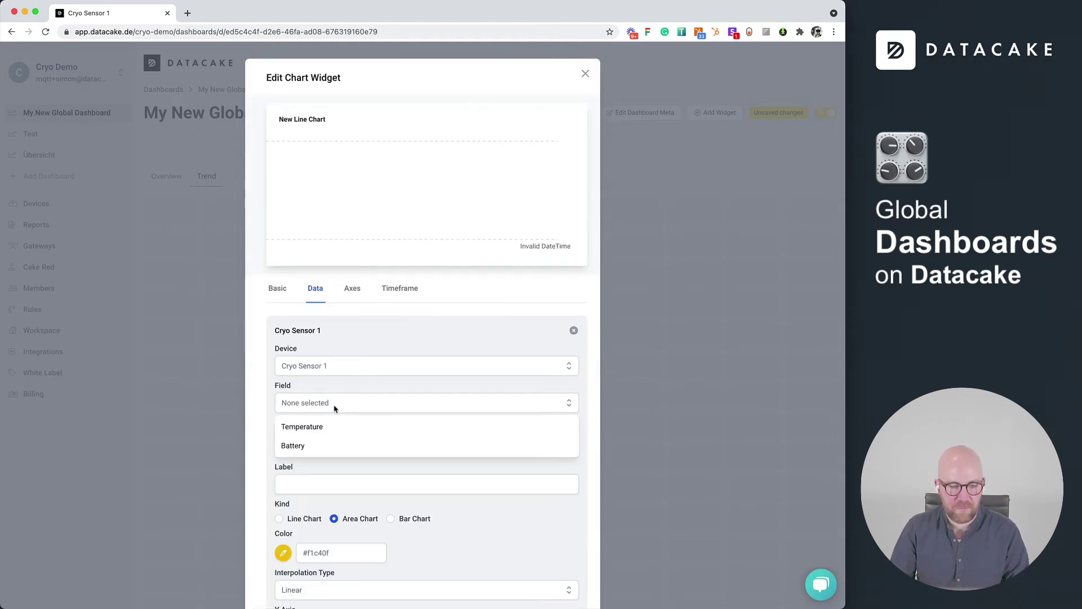
click(338, 425)
scroll(370, 364, down, 3)
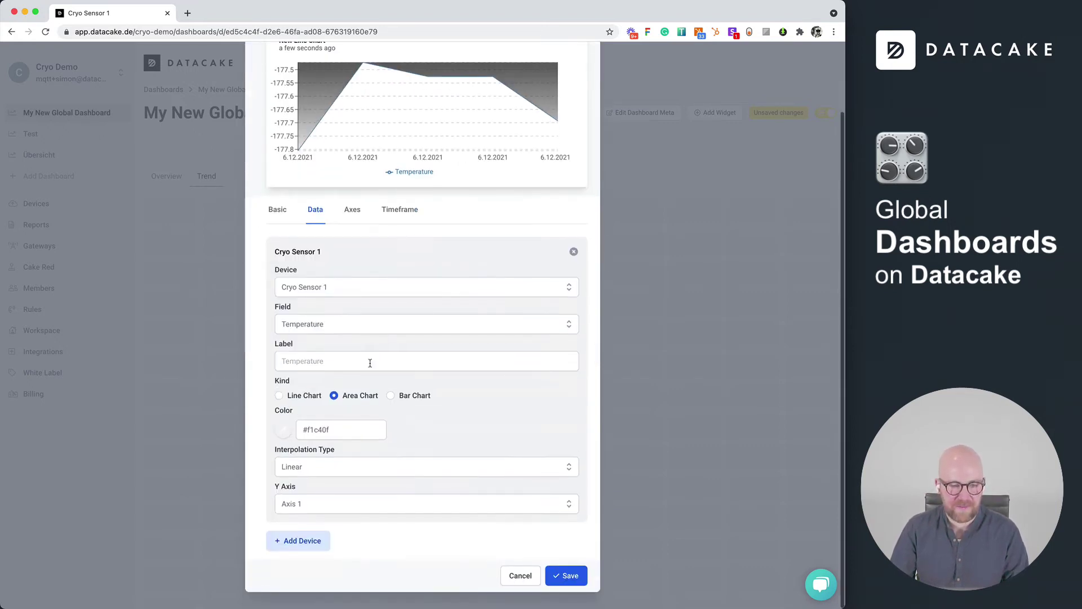
Add a second series plotting Temperature from Cryo Sensor 2.
click(313, 541)
scroll(326, 524, down, 5)
click(336, 330)
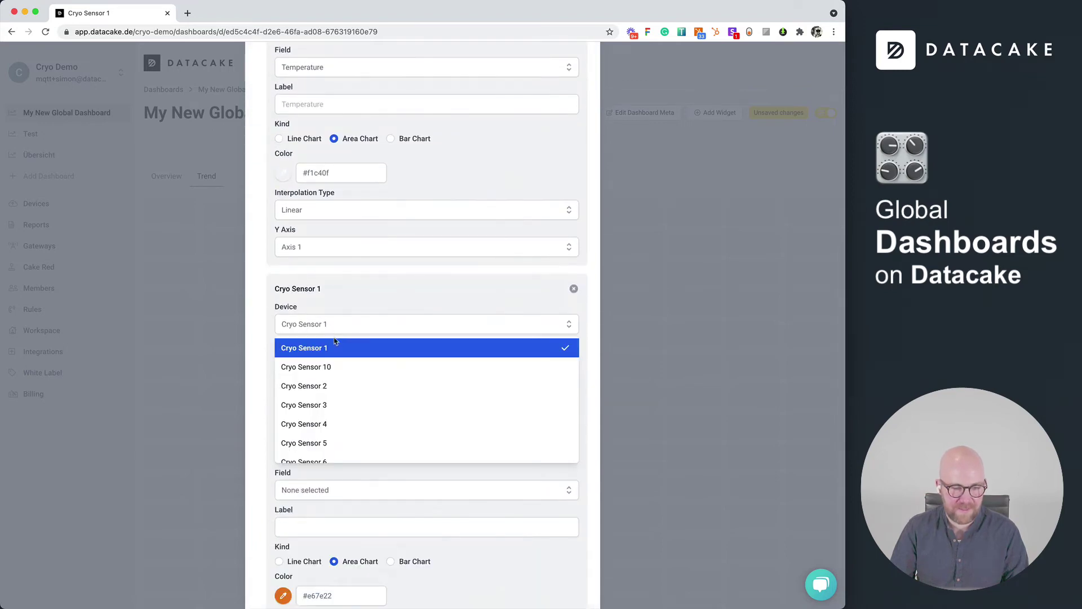
click(334, 385)
click(350, 364)
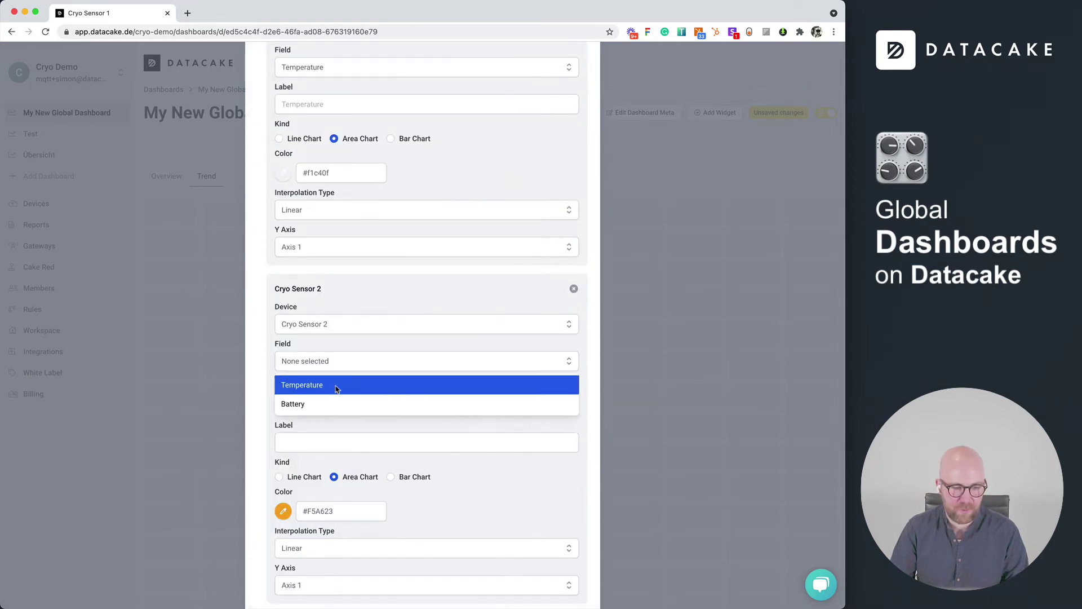
click(337, 385)
scroll(415, 418, down, 1)
Add a third series plotting Temperature from Cryo Sensor 3.
click(314, 539)
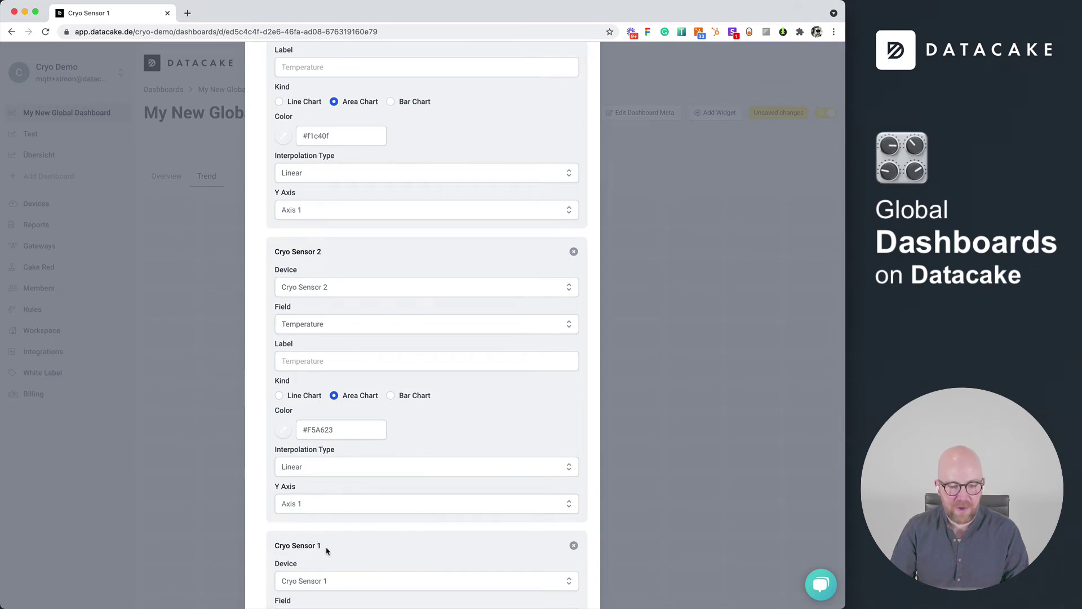
scroll(332, 507, down, 5)
click(331, 286)
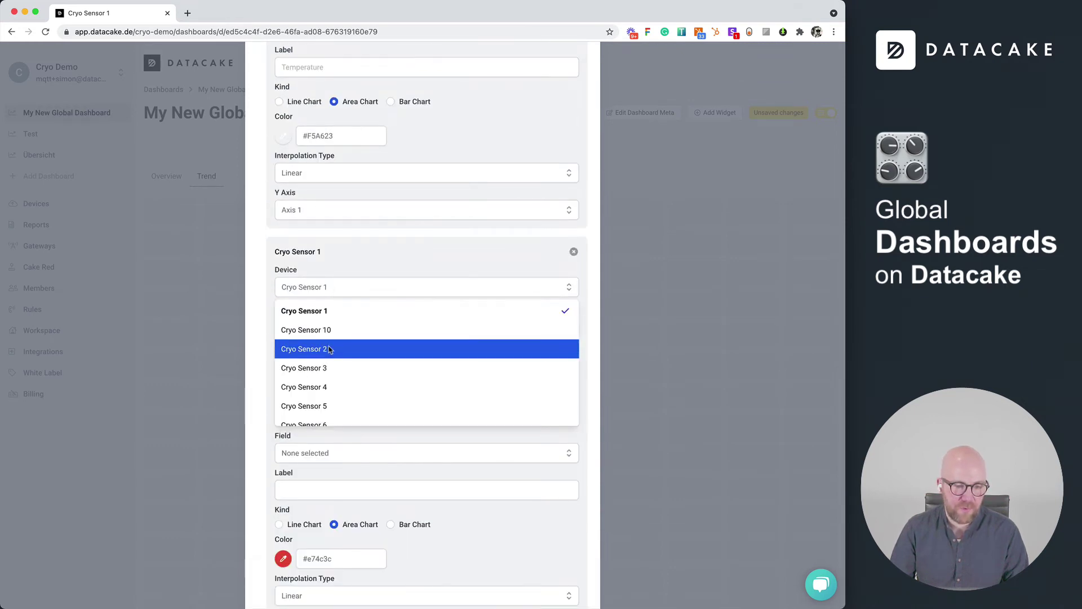
click(326, 367)
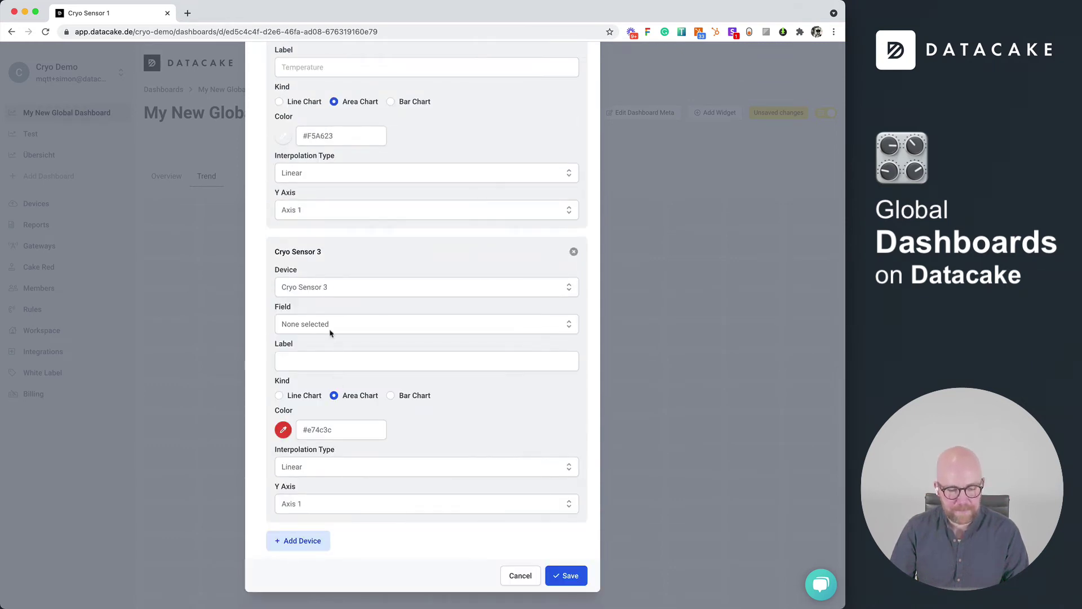
click(329, 331)
click(329, 353)
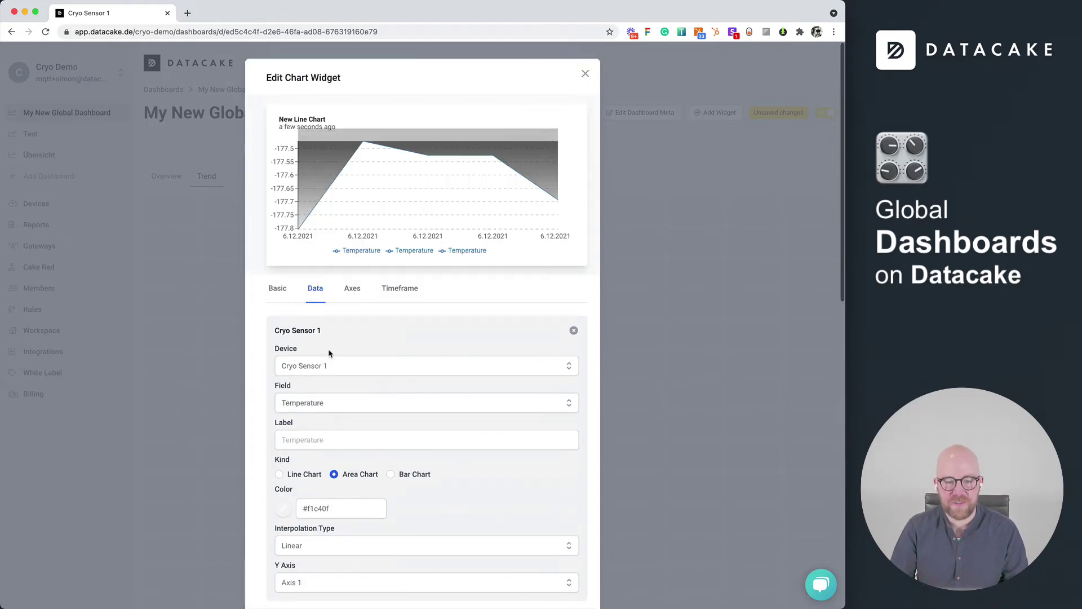
scroll(490, 396, down, 10)
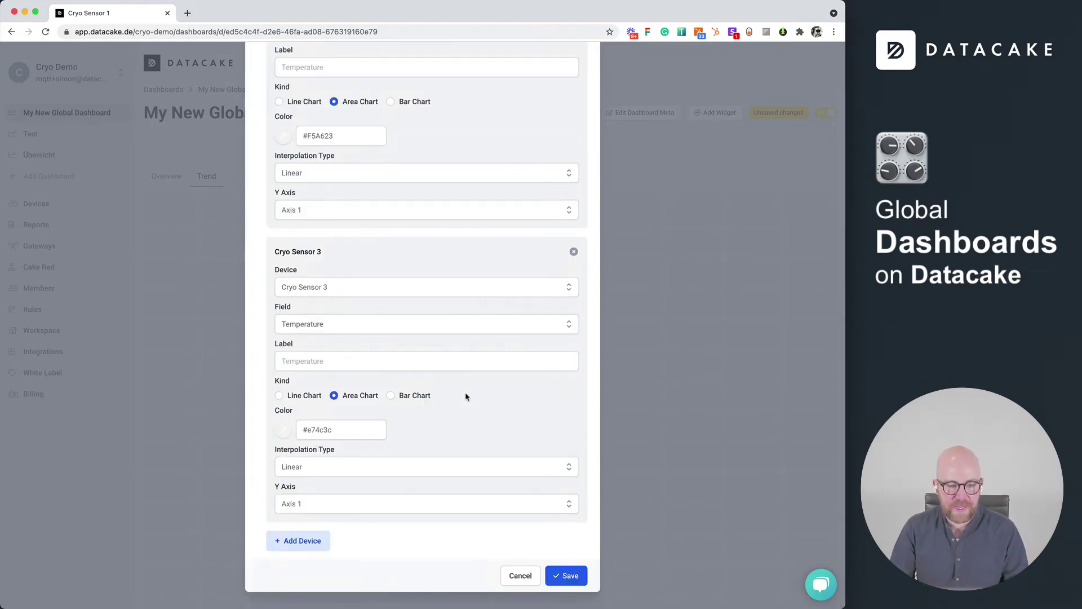
scroll(468, 395, up, 10)
scroll(452, 399, down, 2)
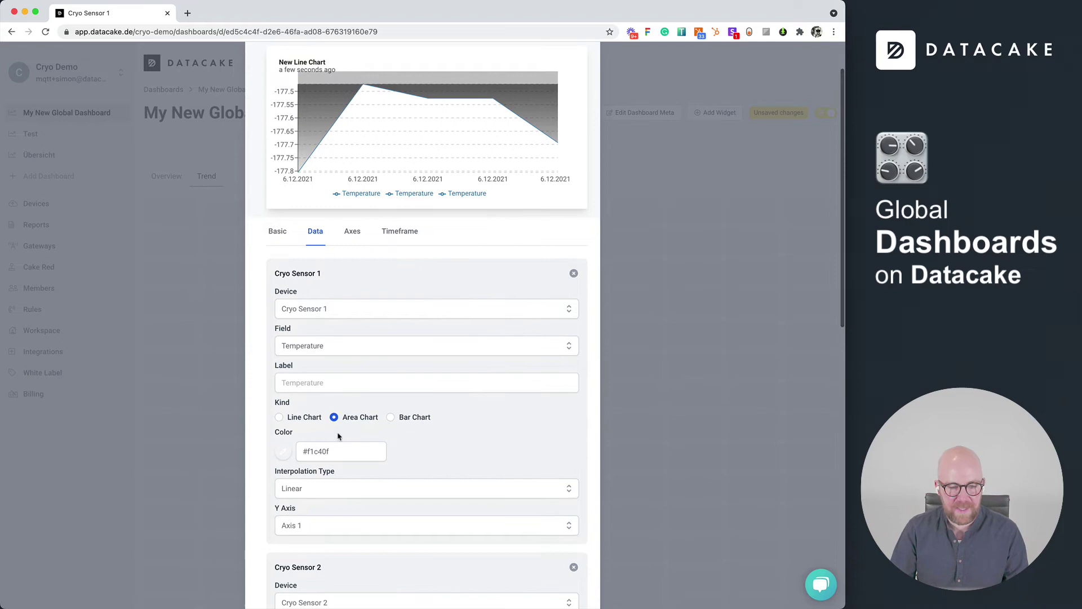
scroll(339, 435, down, 5)
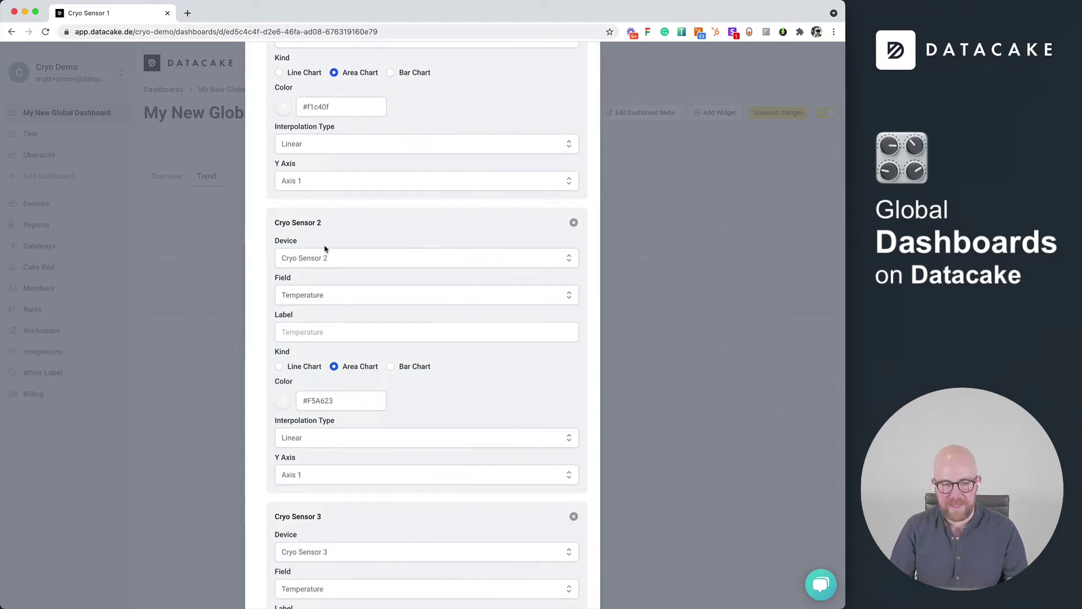
Put Cryo Sensor 2 on Y Axis 2 and Cryo Sensor 3 on Axis 3.
click(327, 475)
click(327, 479)
click(324, 474)
click(316, 514)
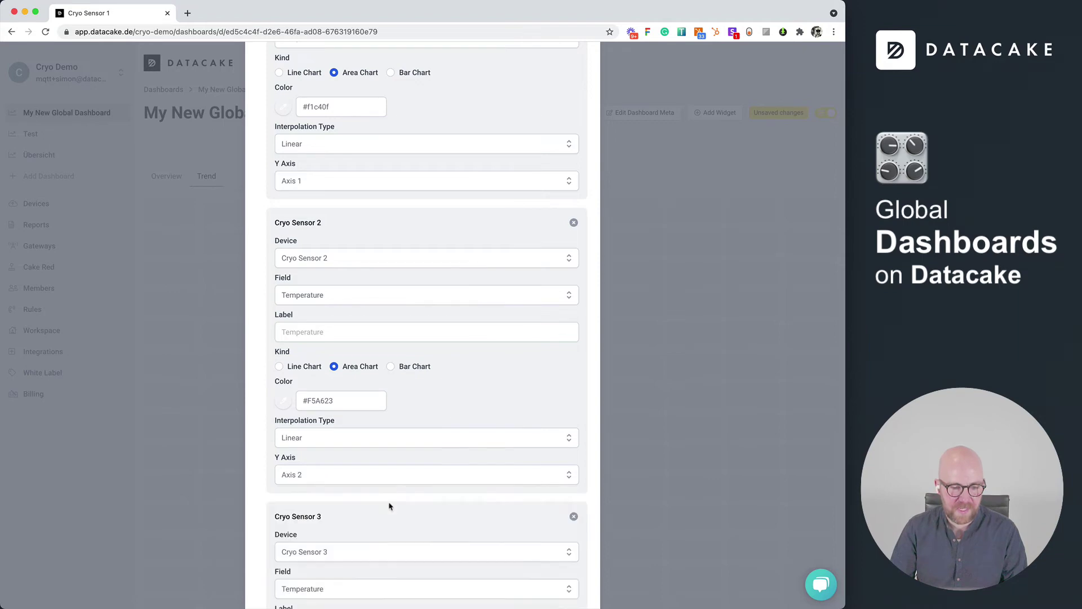
scroll(389, 506, down, 4)
click(341, 504)
click(329, 565)
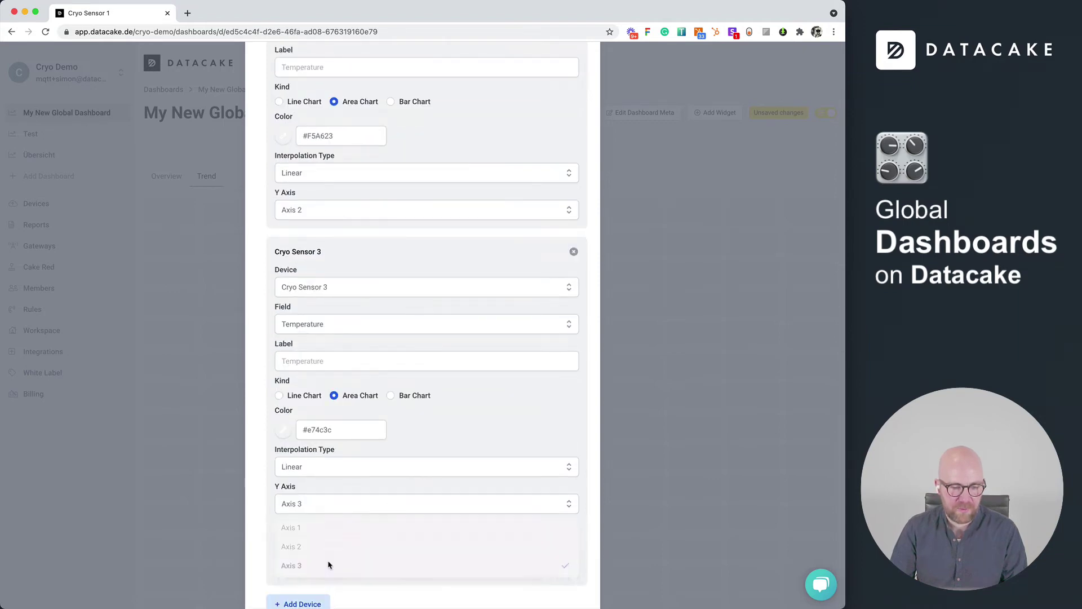
scroll(333, 451, up, 10)
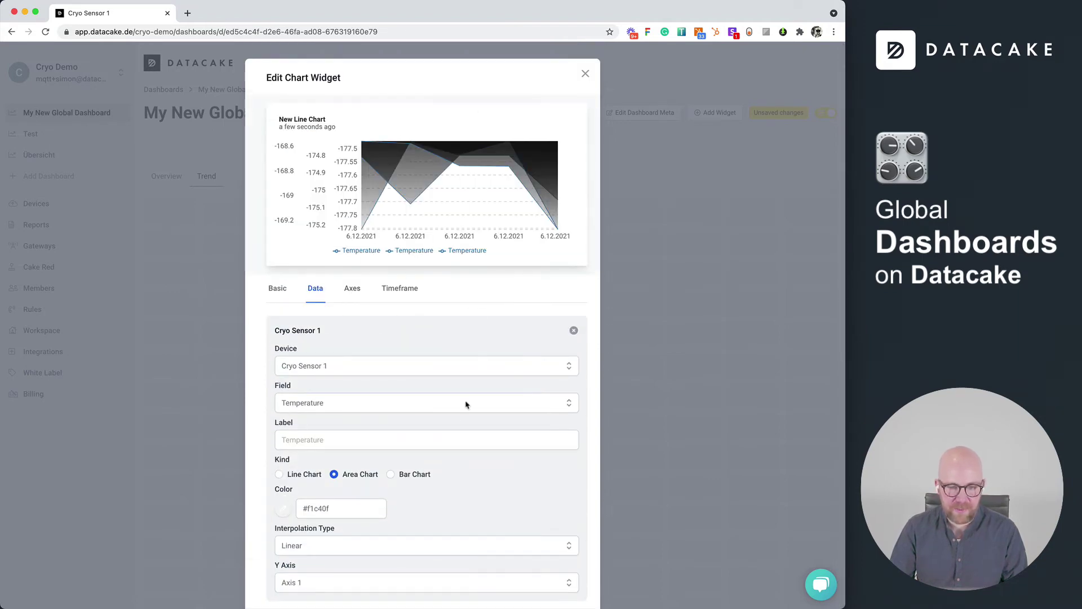
Colour the series: Cryo Sensor 1 green, Cryo Sensor 2 teal, Cryo Sensor 3 purple.
scroll(451, 420, down, 3)
click(284, 340)
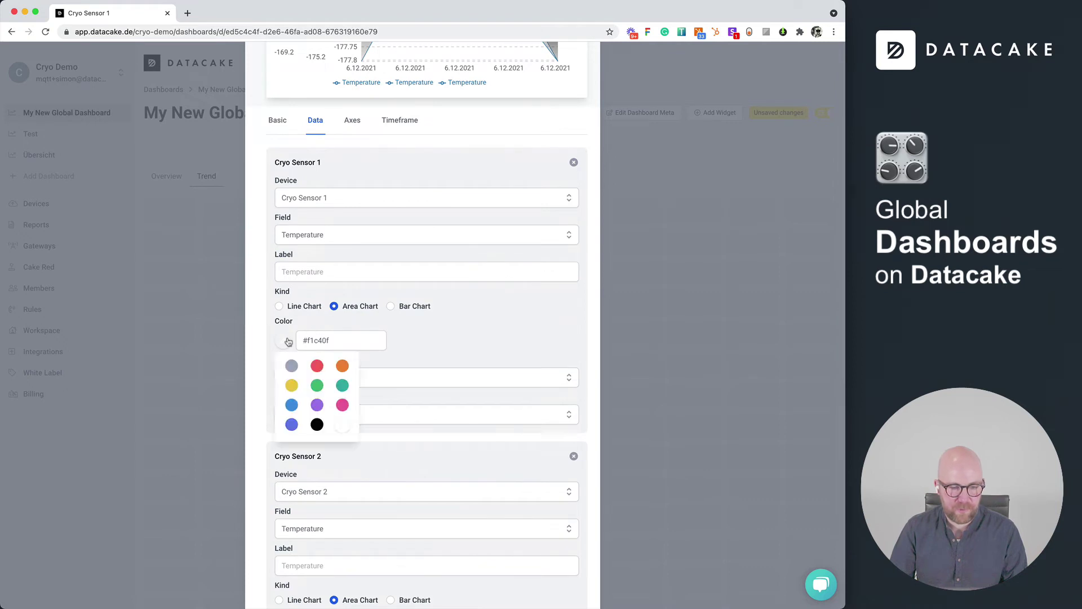
click(315, 385)
scroll(500, 333, down, 3)
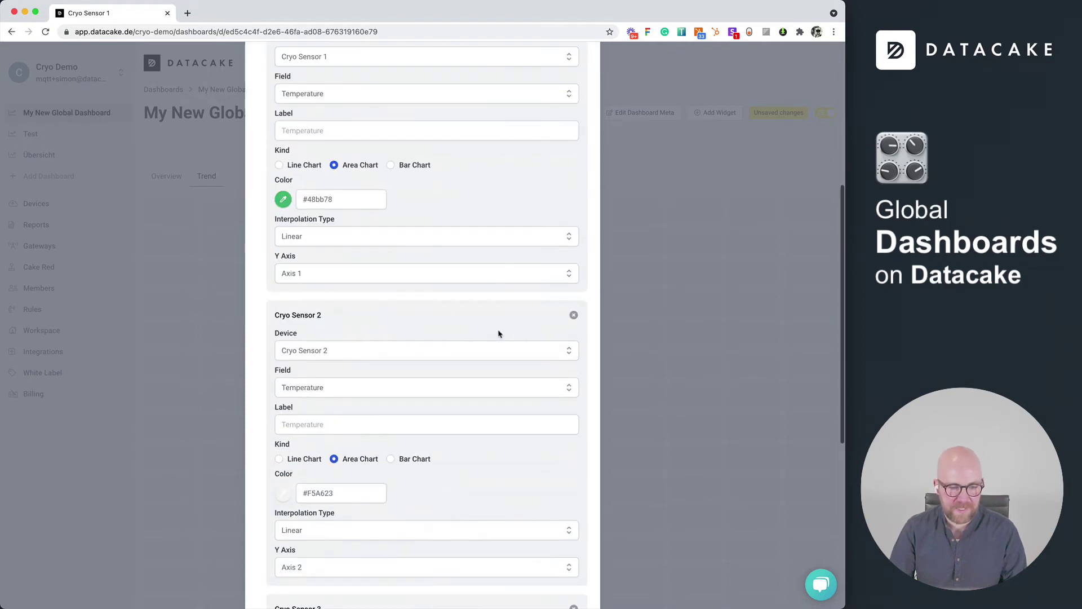
click(283, 488)
scroll(316, 440, down, 3)
click(343, 345)
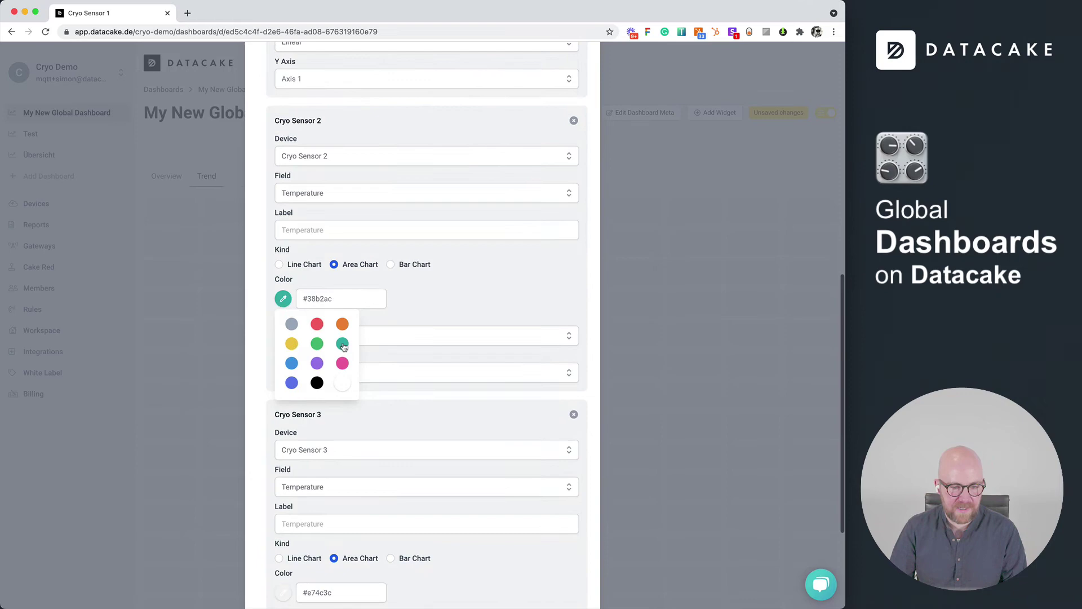
scroll(293, 451, down, 3)
click(284, 430)
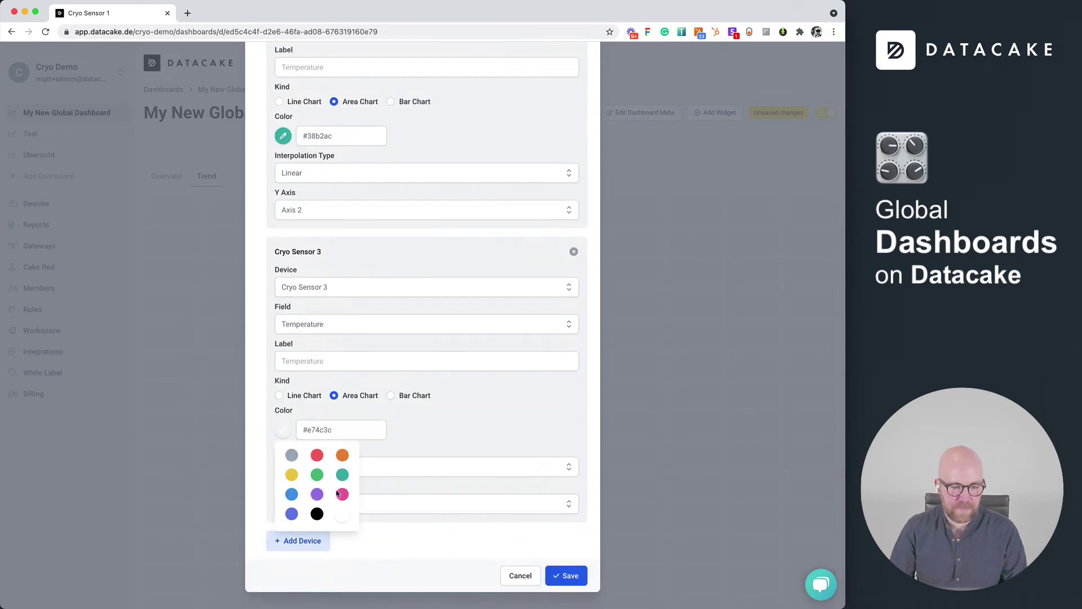
click(323, 497)
scroll(387, 454, up, 10)
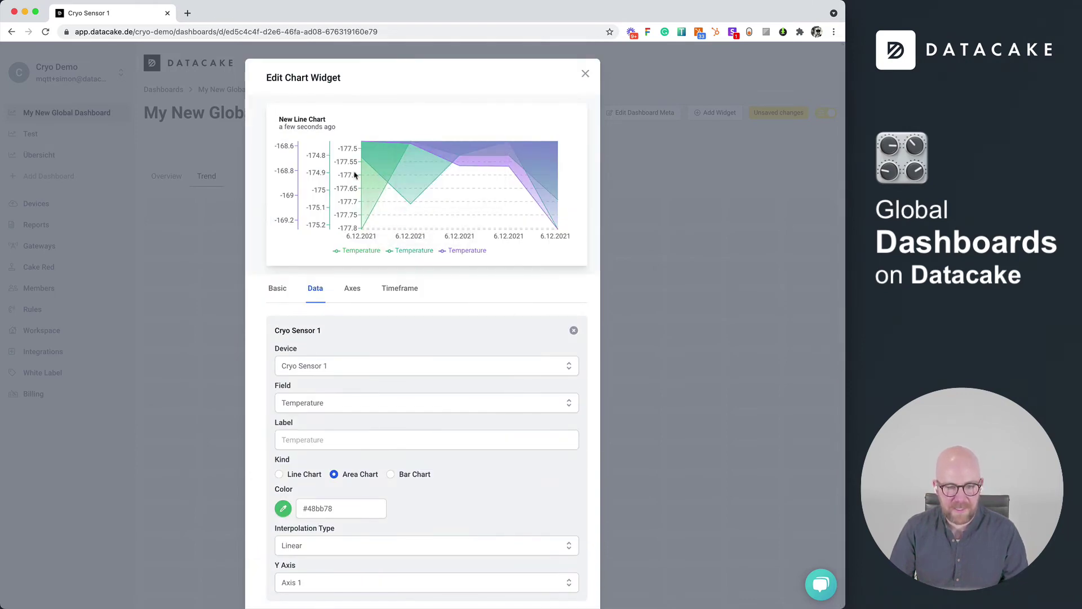
scroll(461, 381, down, 7)
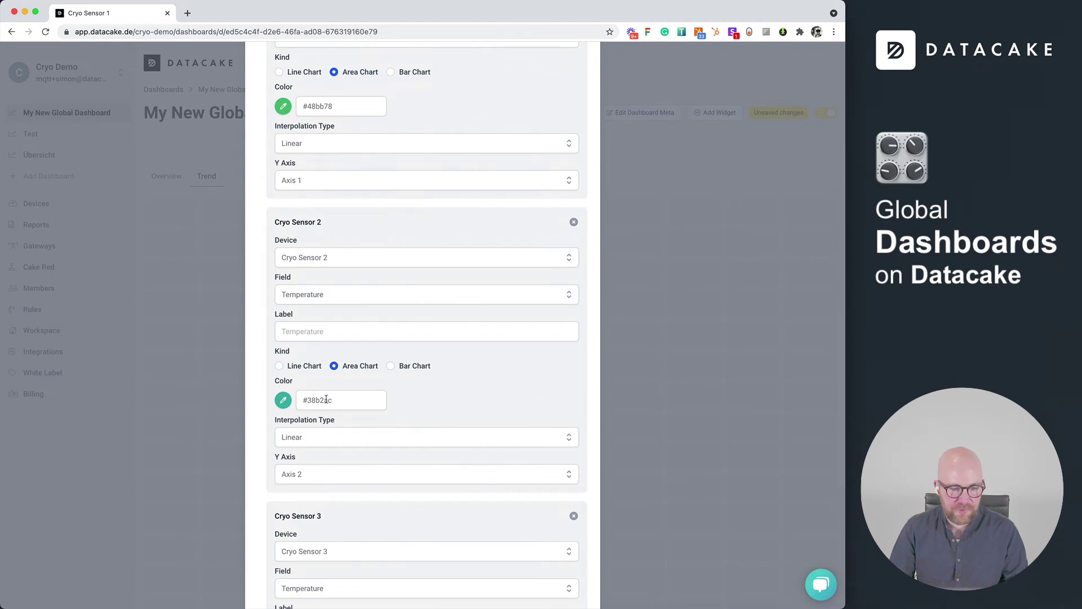
Set Kind to Bar Chart for the Cryo Sensor 1 and Cryo Sensor 3 series.
click(404, 72)
scroll(421, 273, down, 5)
click(415, 394)
scroll(451, 404, up, 9)
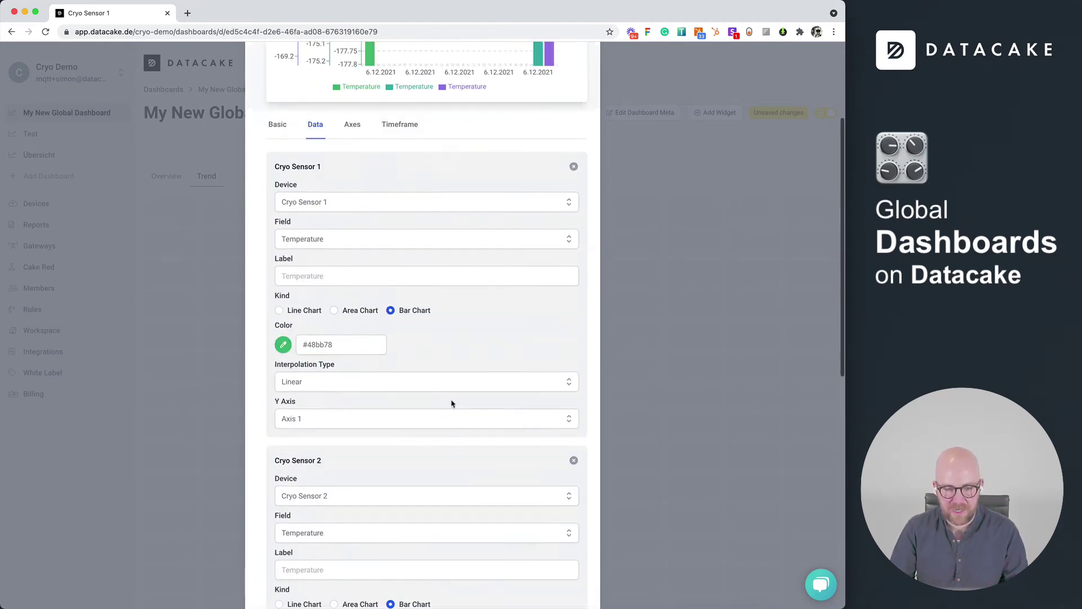
scroll(452, 404, up, 3)
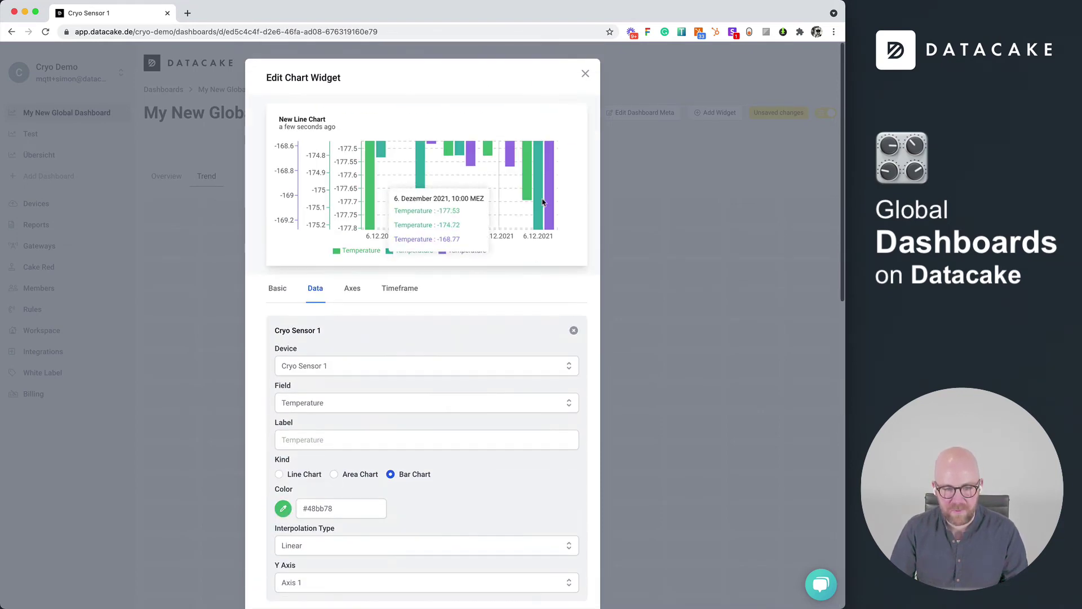
In the chart's Axes settings, switch on Hide Axis for Axis ID 1 and Axis ID 2.
click(345, 296)
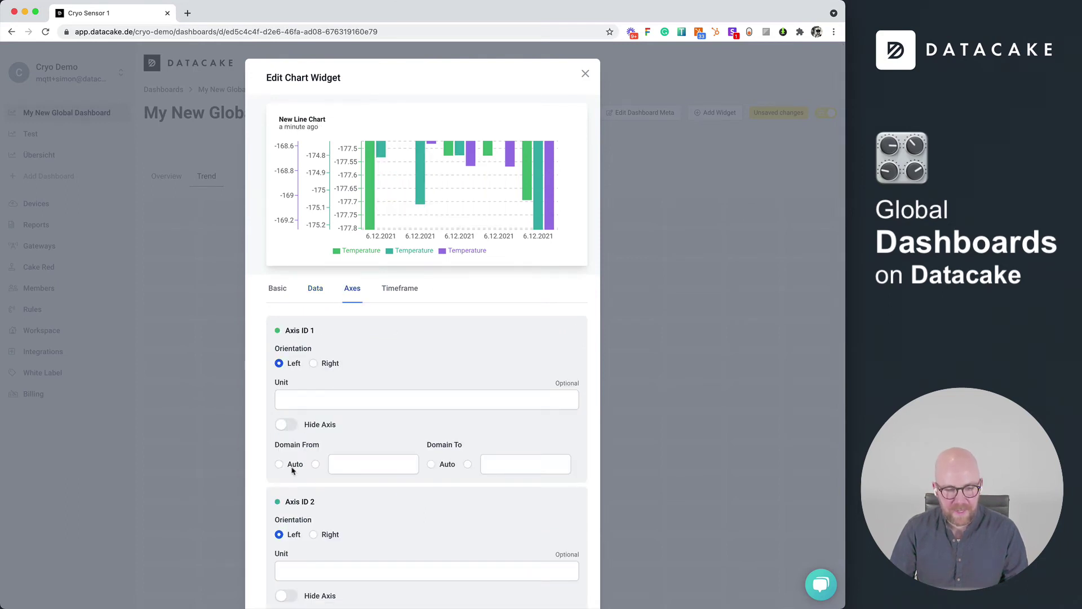
scroll(296, 478, down, 3)
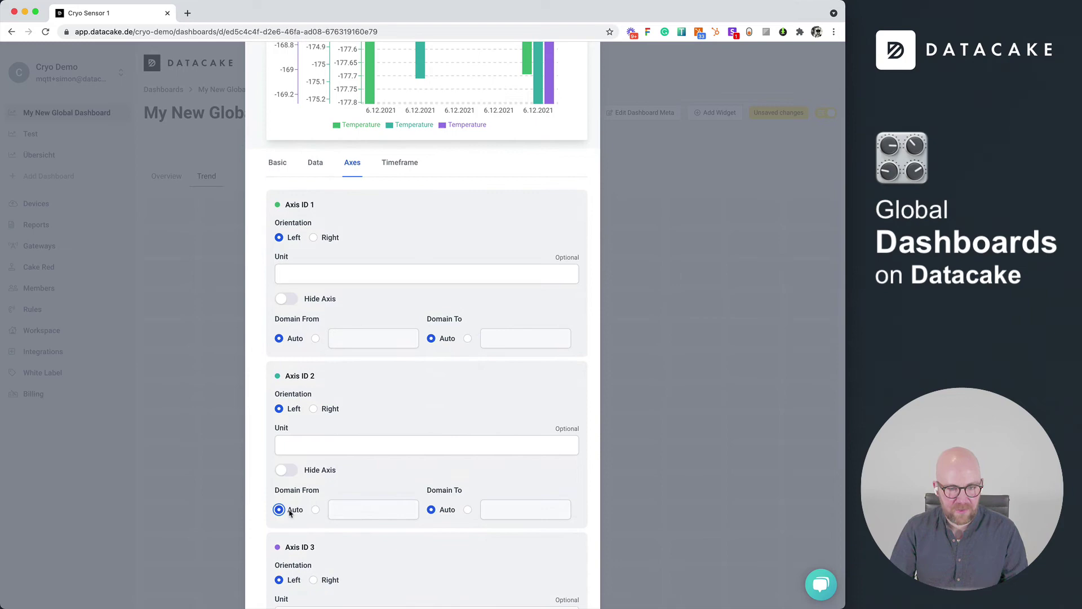
scroll(290, 512, down, 4)
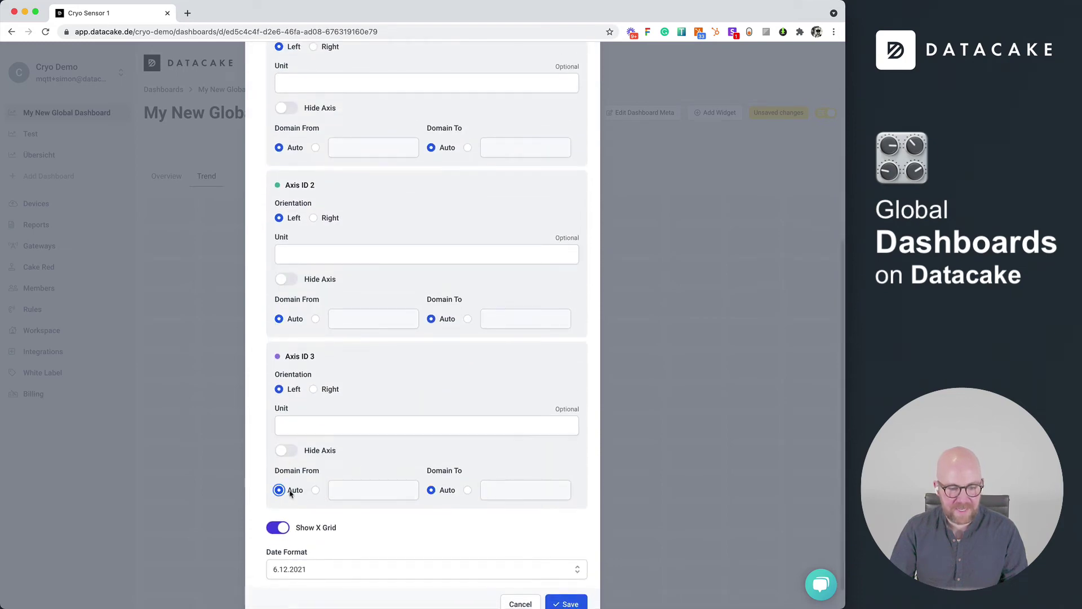
scroll(290, 492, up, 7)
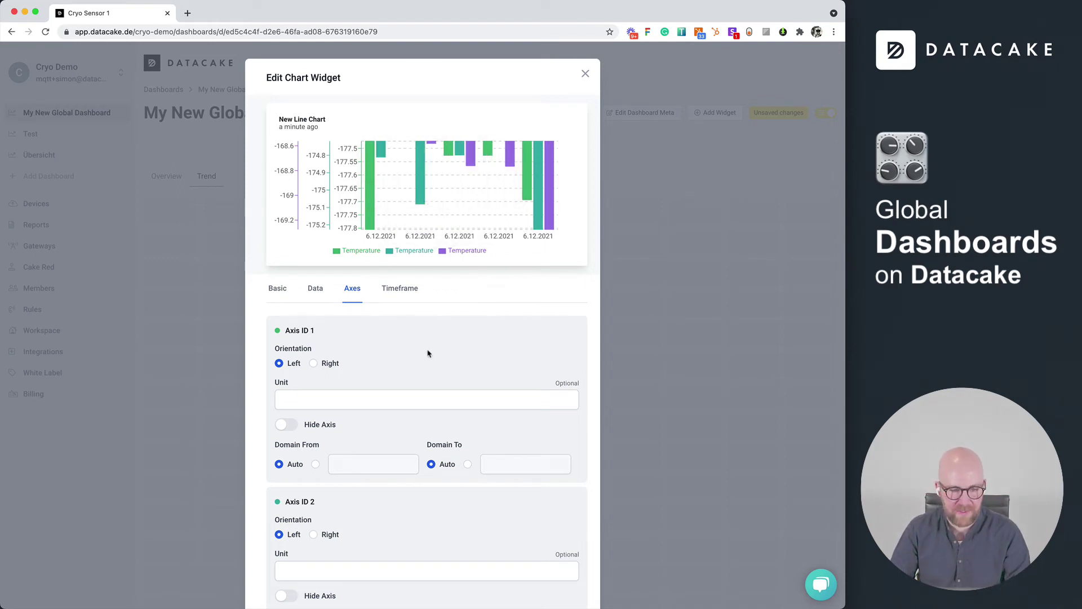
scroll(428, 353, down, 1)
click(287, 387)
scroll(299, 388, down, 6)
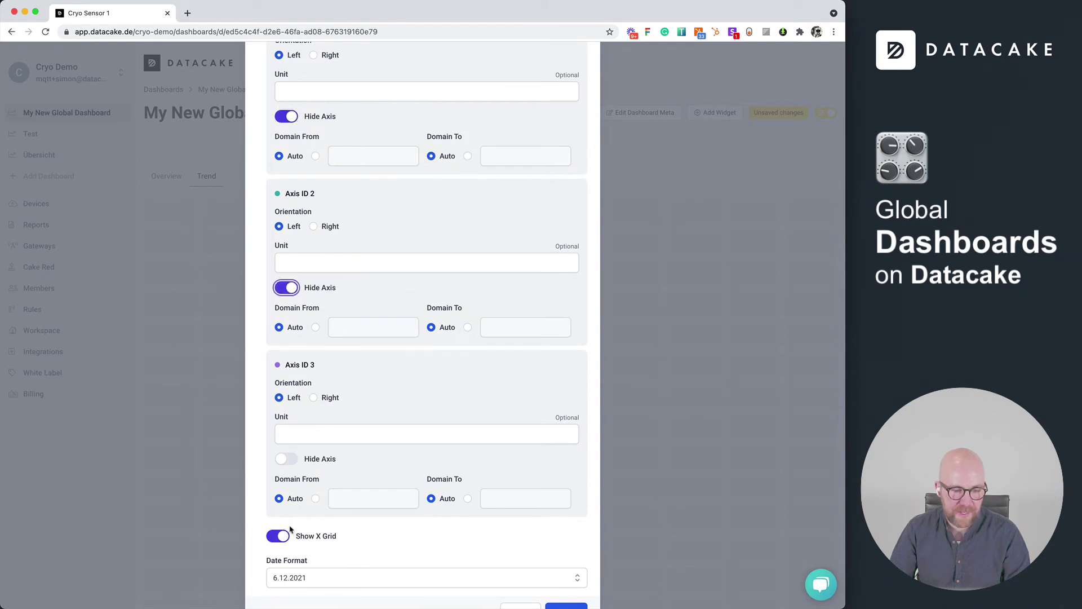
scroll(339, 471, up, 10)
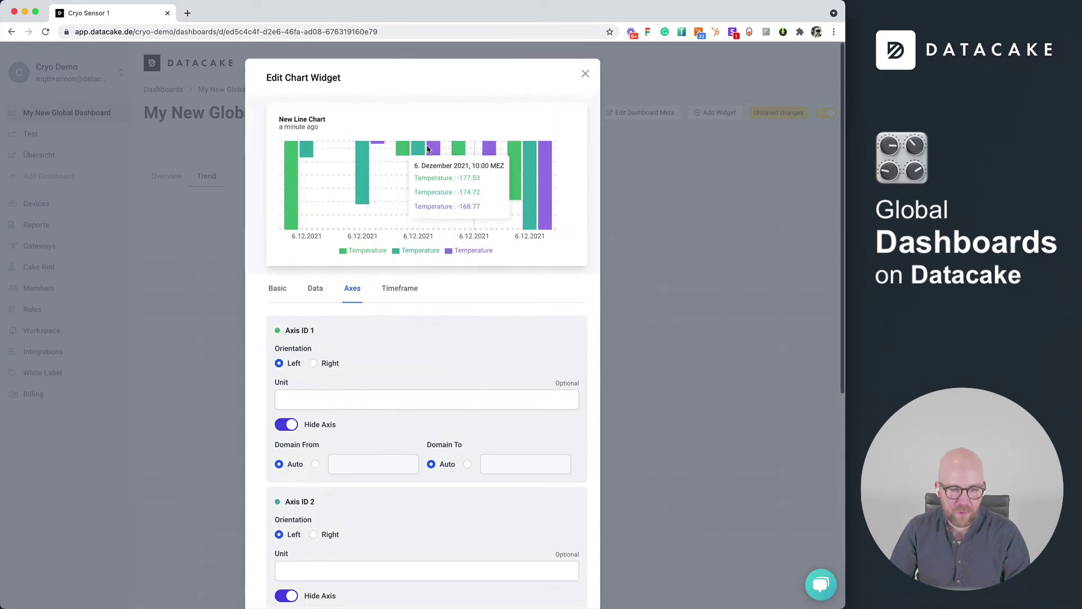
Set a Custom timeframe starting '24 hours ago'.
click(396, 297)
click(309, 440)
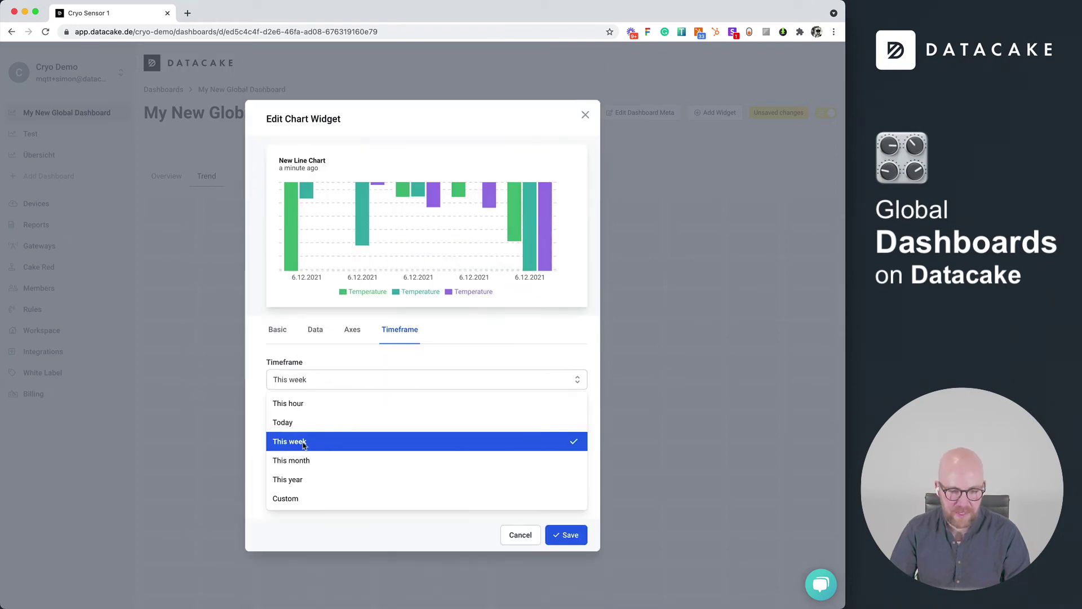
click(330, 501)
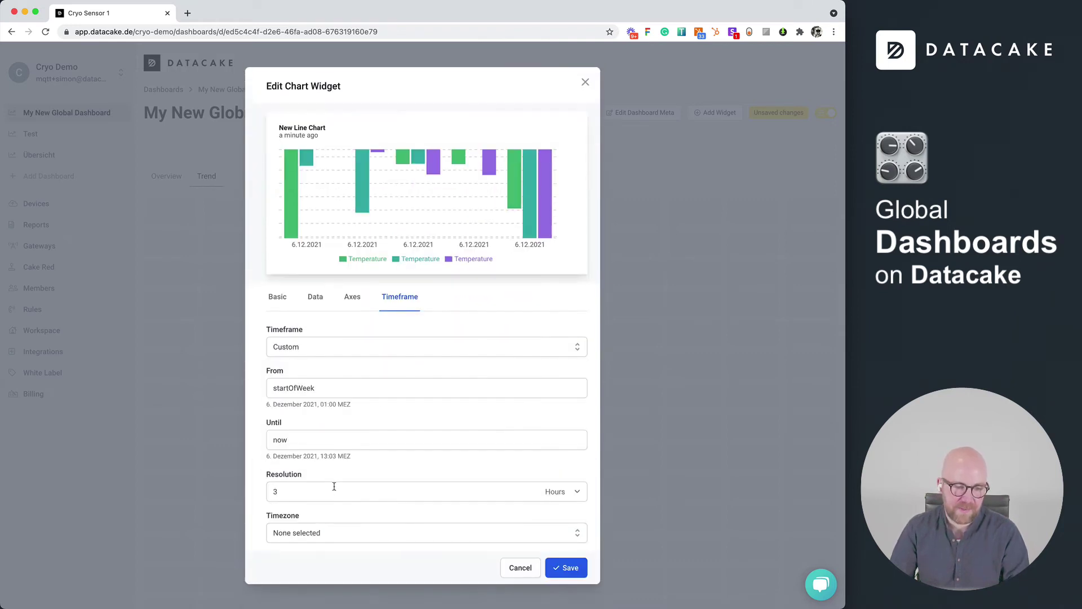
double_click(339, 388)
text(24 hours ago)
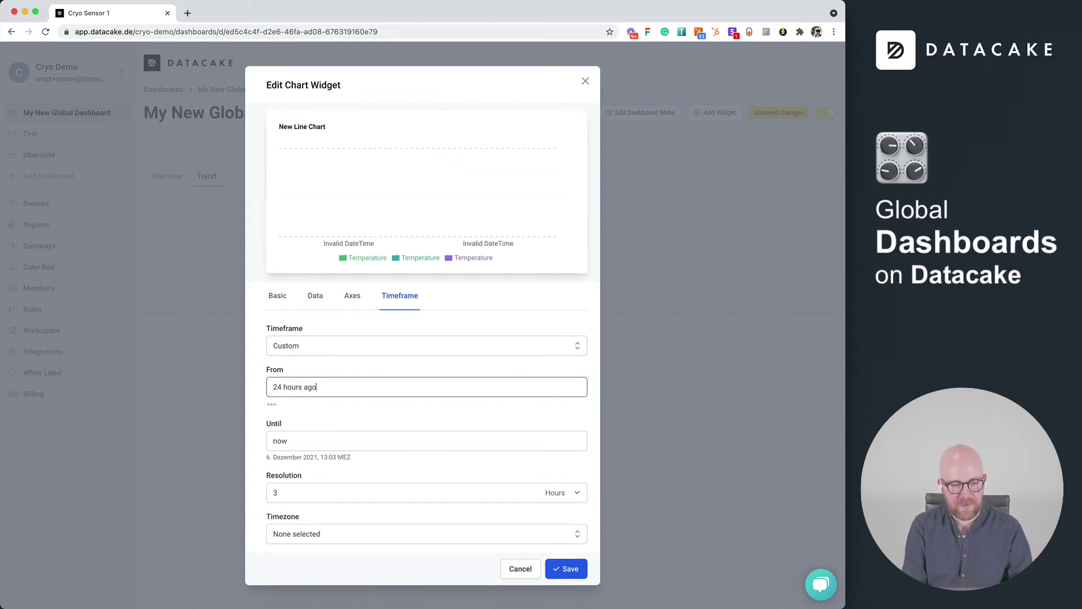
key(Tab)
key(Tab)
Set the resolution to 60 minutes, save, and make the widget narrower and taller.
click(560, 493)
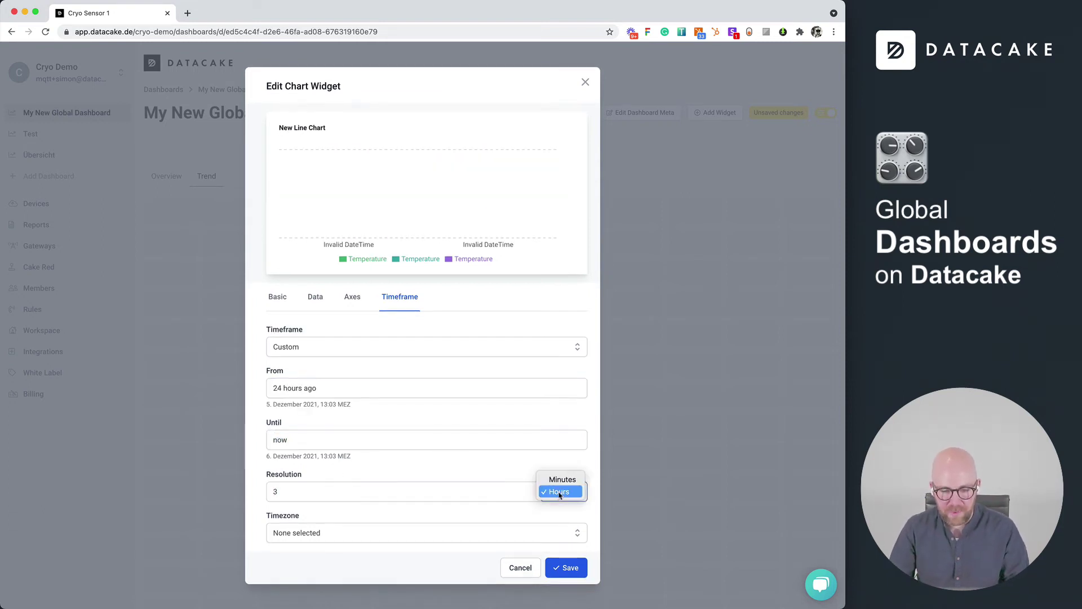
click(560, 492)
click(464, 490)
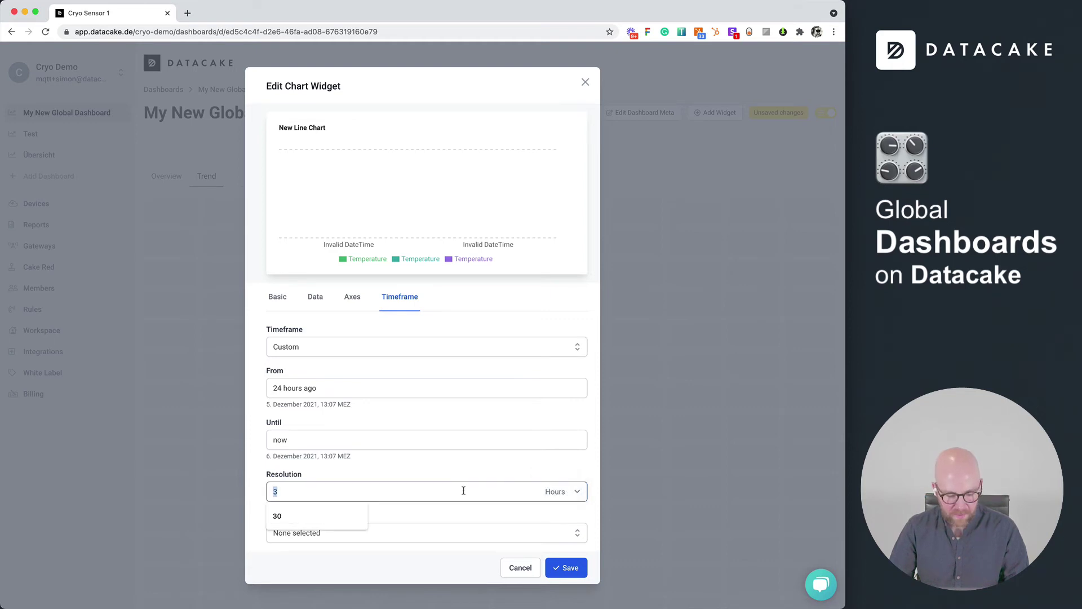
text(15)
click(459, 469)
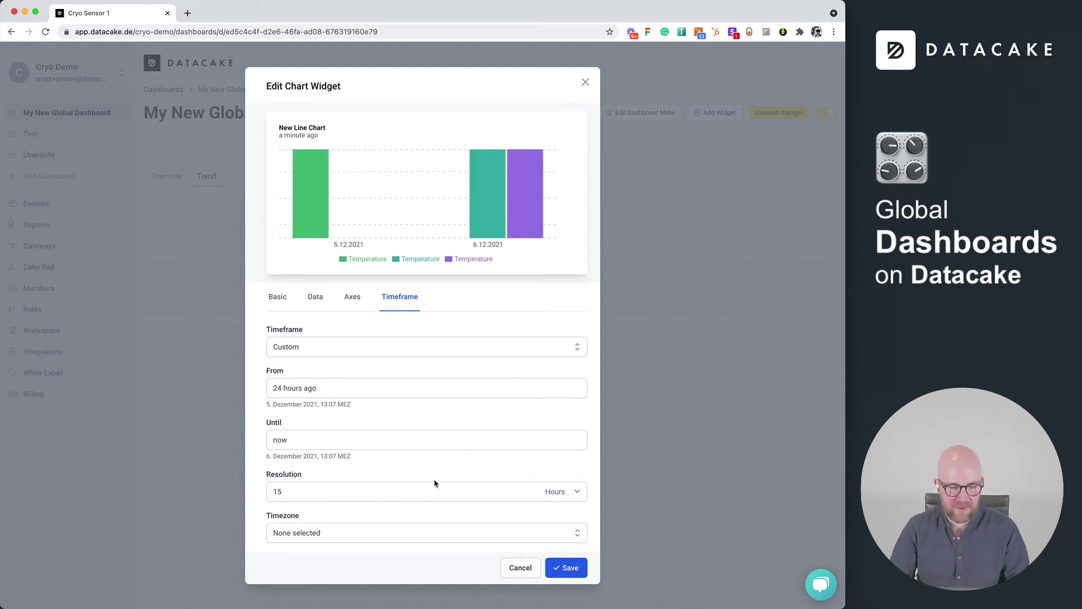
click(420, 494)
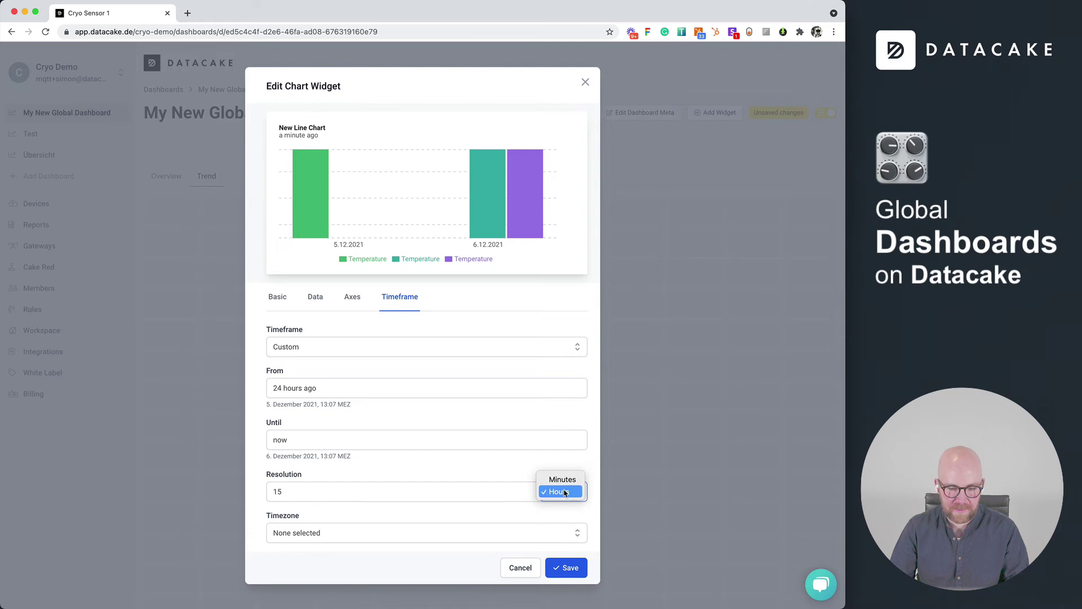
click(562, 479)
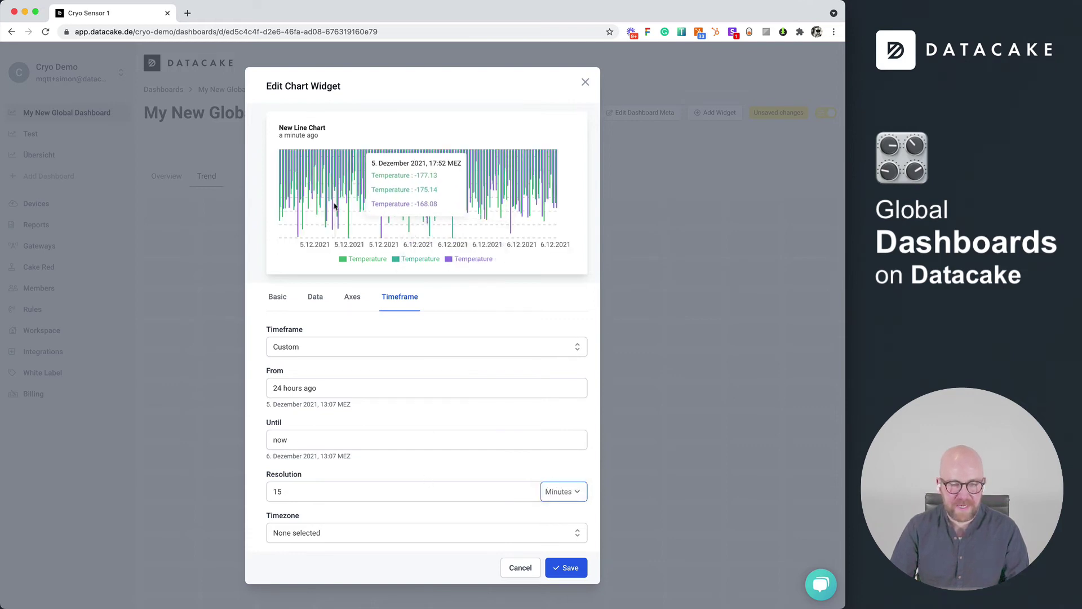
double_click(286, 499)
text(60)
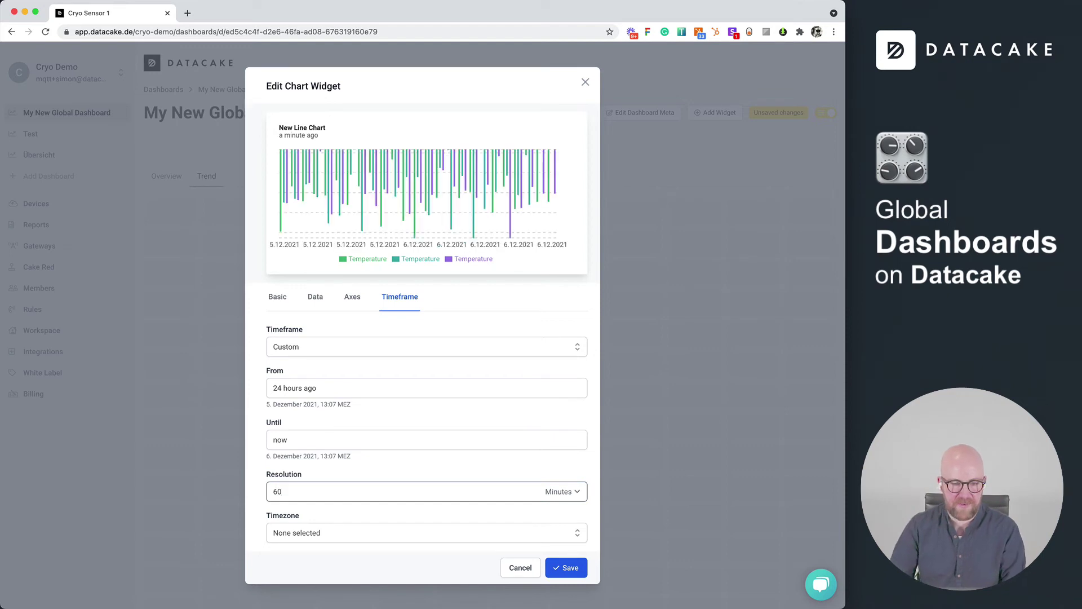
click(566, 568)
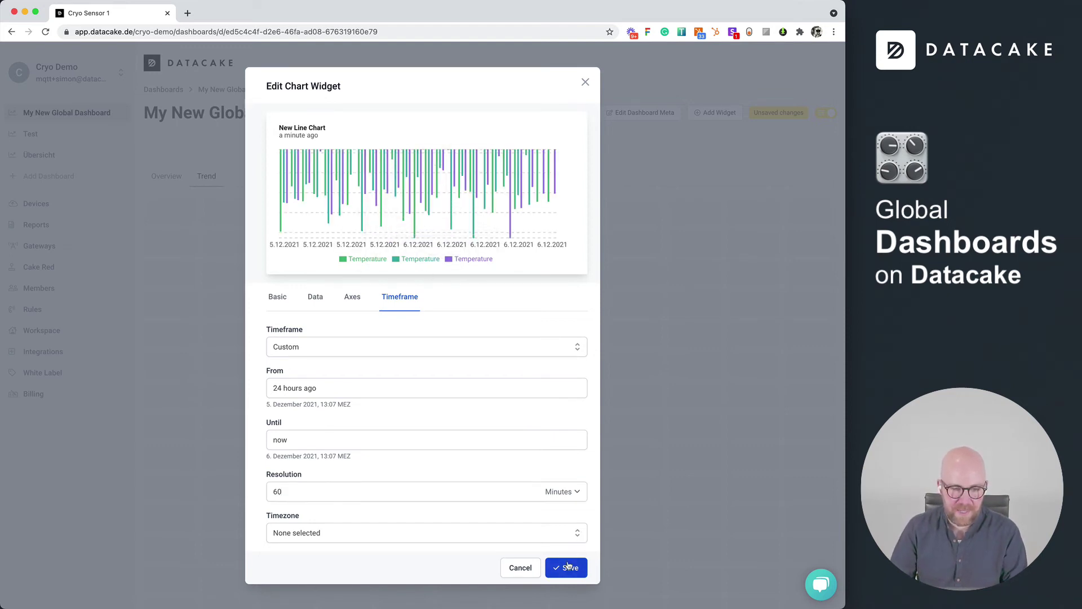
drag(602, 313, 507, 458)
Duplicate the chart beside the original and set the copy to '31 days ago' at 24-hour resolution.
click(474, 205)
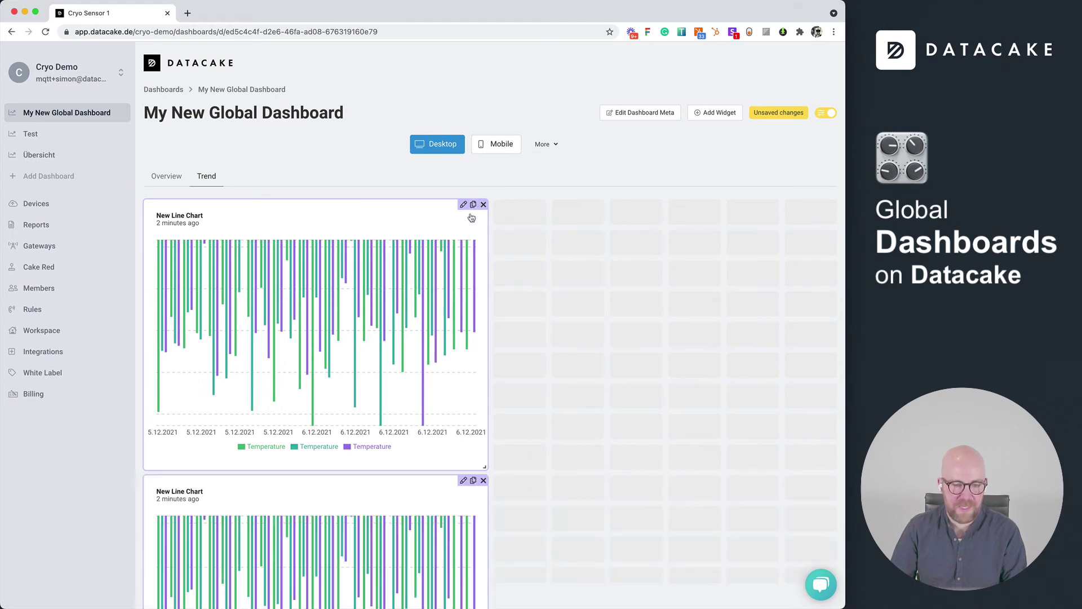
drag(389, 530, 752, 256)
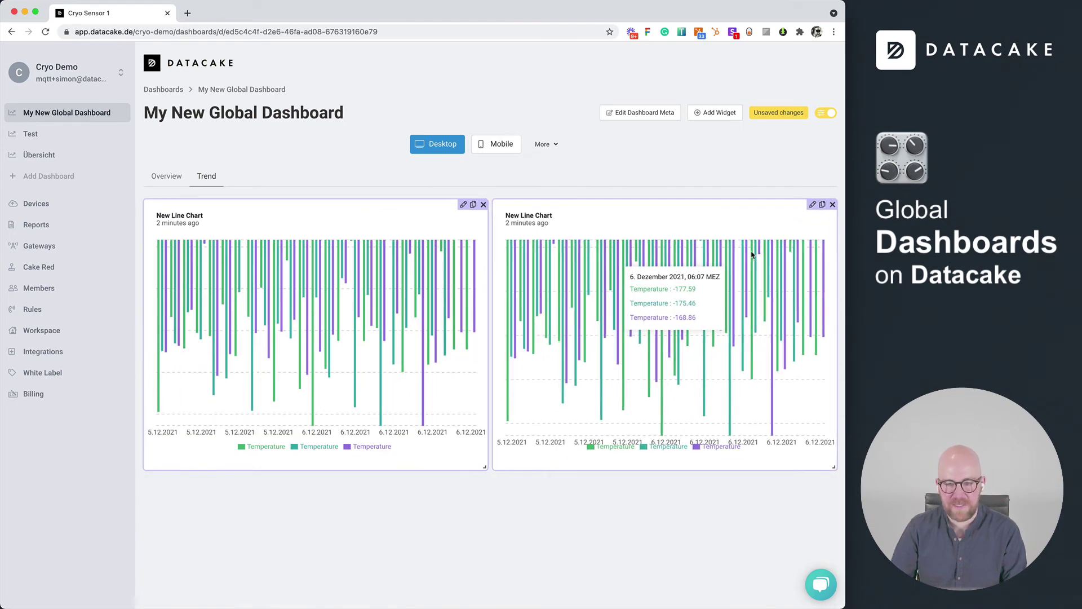
click(812, 204)
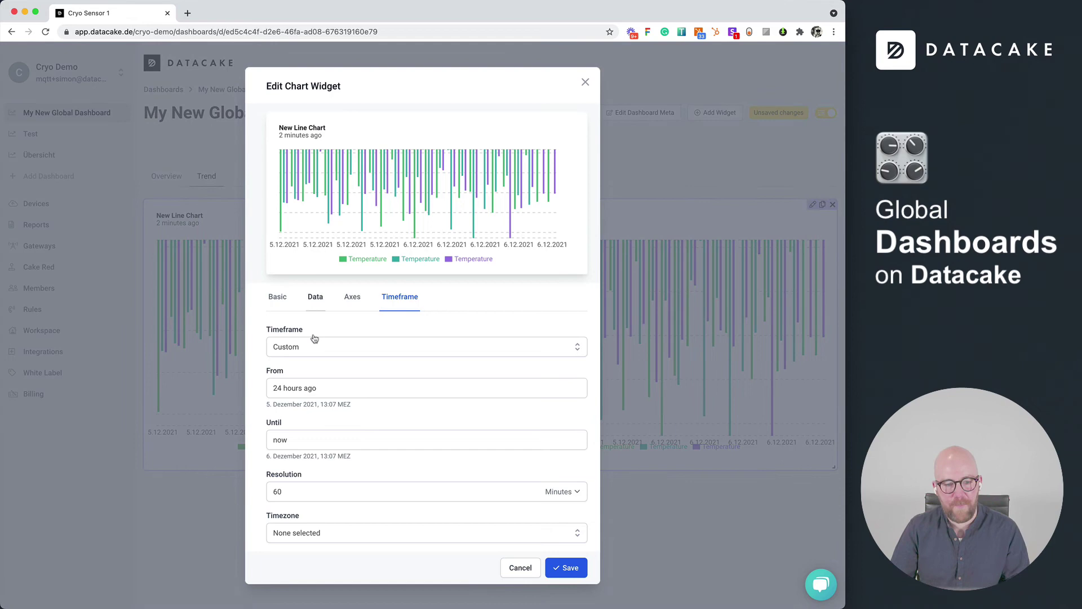
click(555, 492)
click(566, 503)
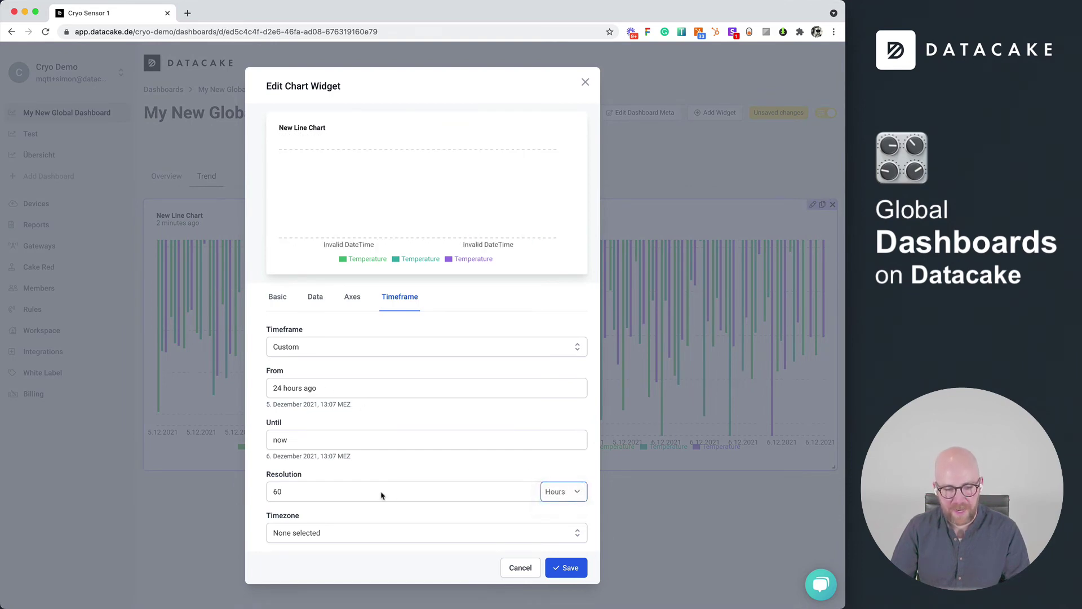
triple_click(380, 492)
text(24)
double_click(277, 387)
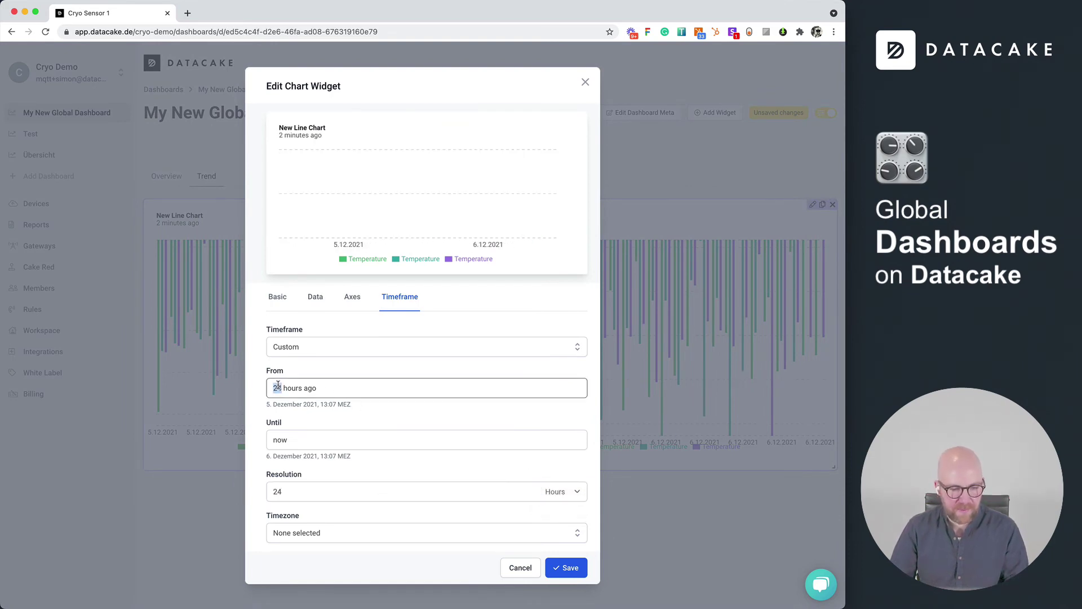
text(31)
double_click(293, 388)
text(days)
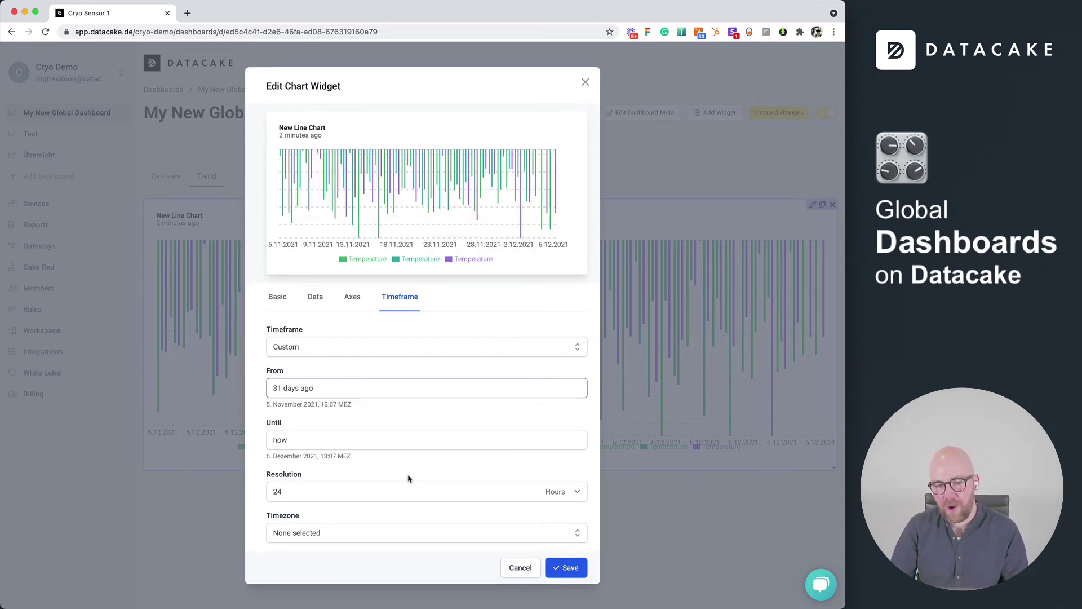
click(563, 577)
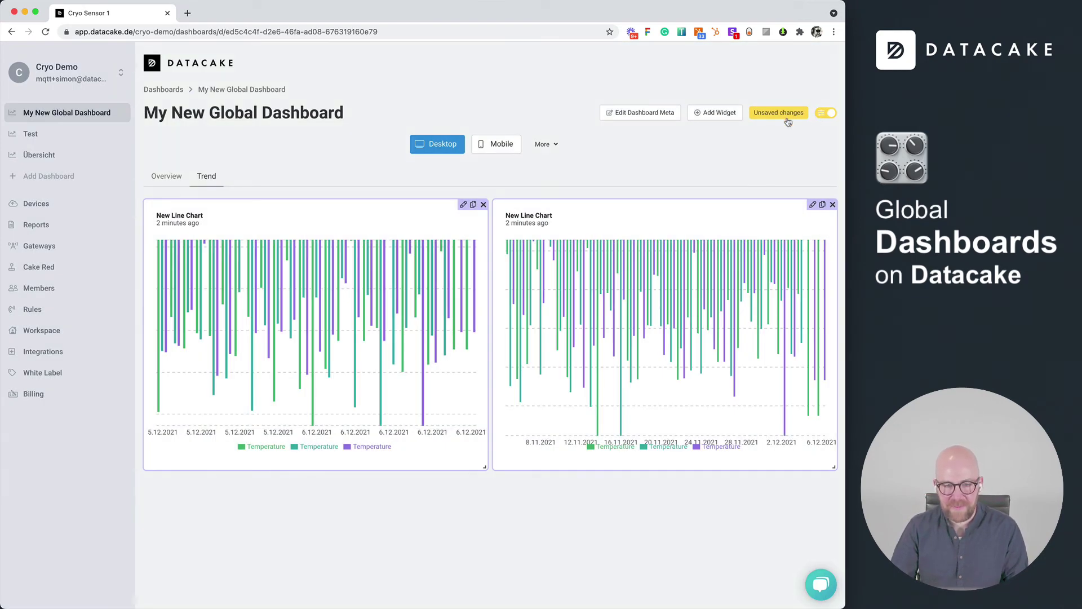
Toggle edit mode off and back on, then return to the Overview tab.
click(818, 115)
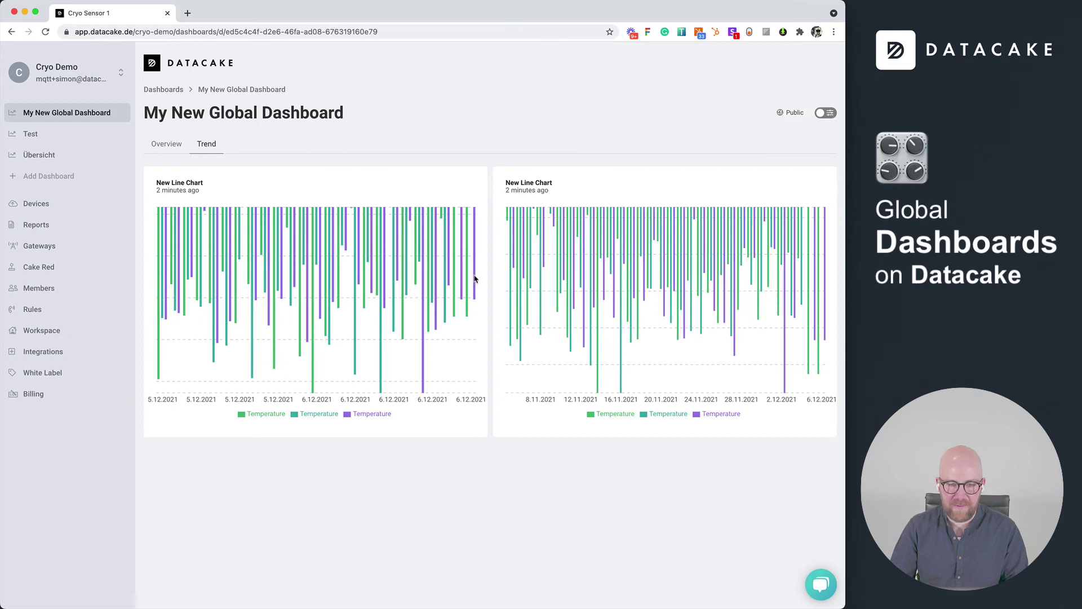
click(826, 114)
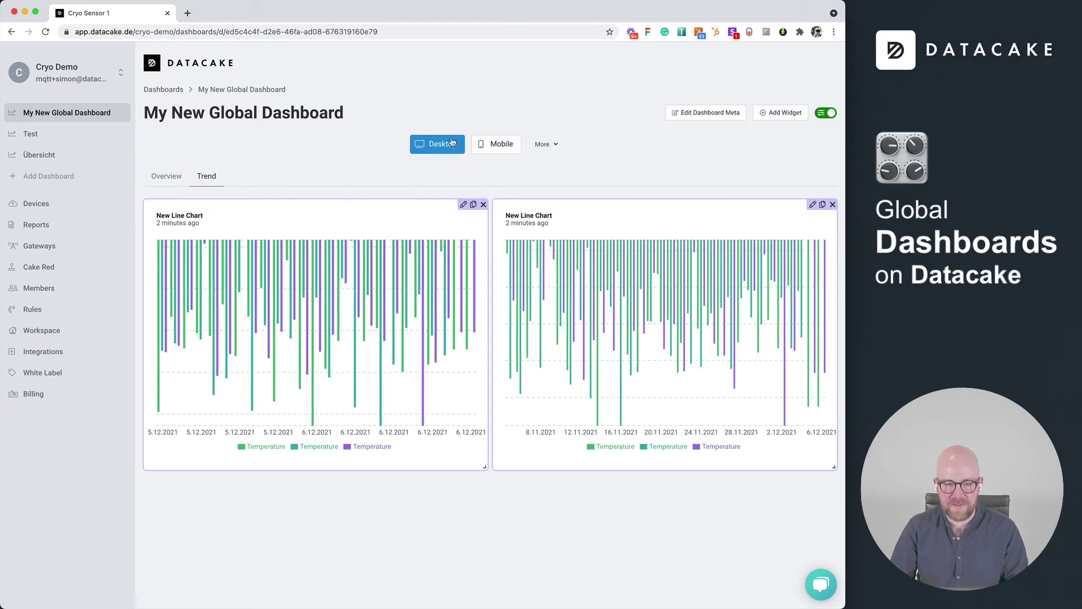
click(183, 179)
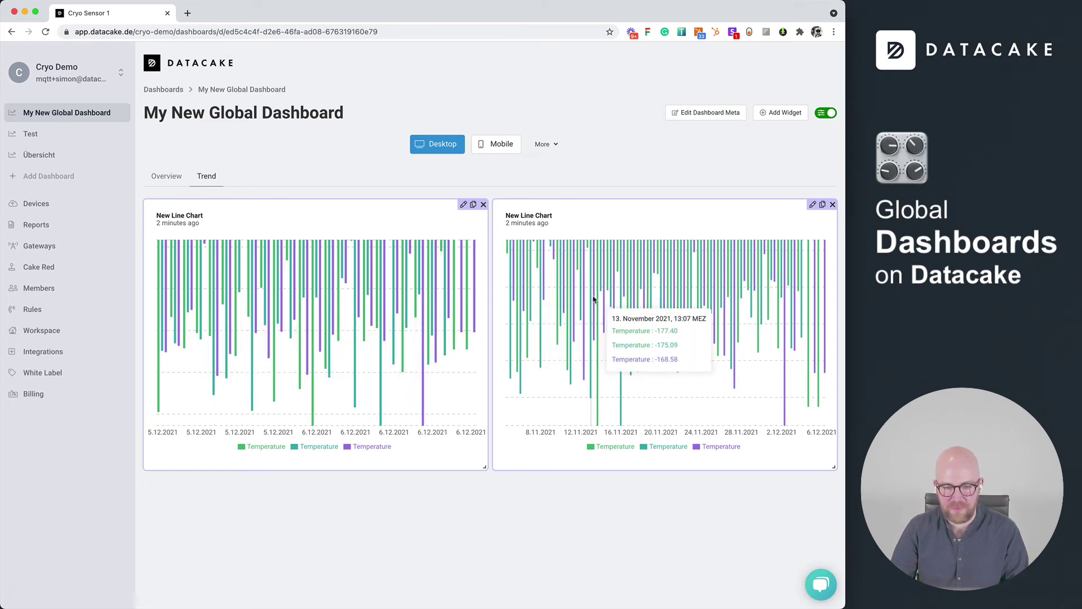
click(186, 178)
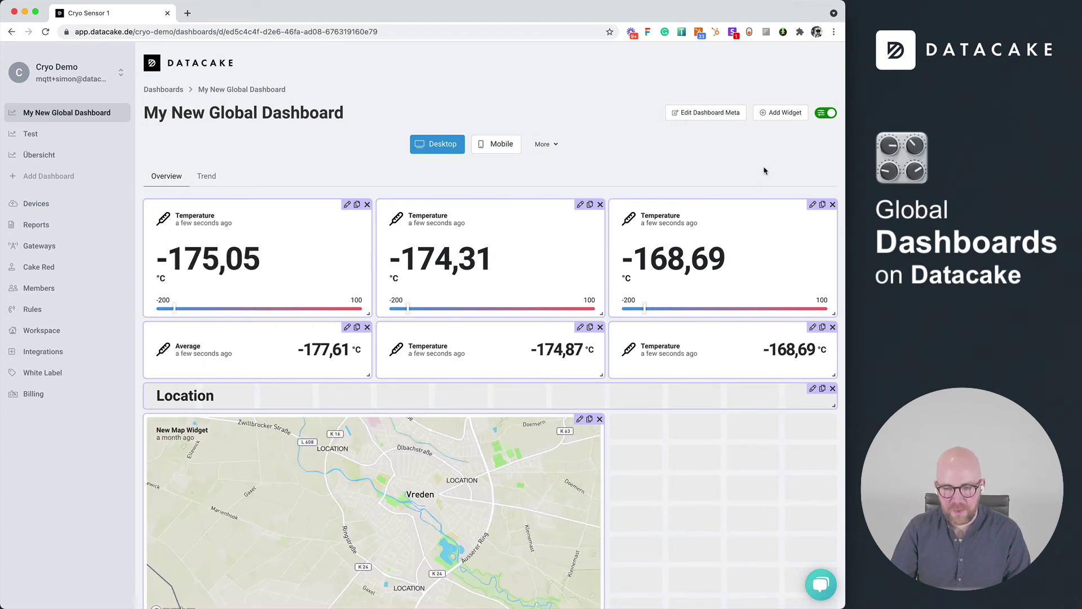
Create the Overview mobile layout from desktop, overriding the current mobile dashboard.
click(502, 144)
click(533, 150)
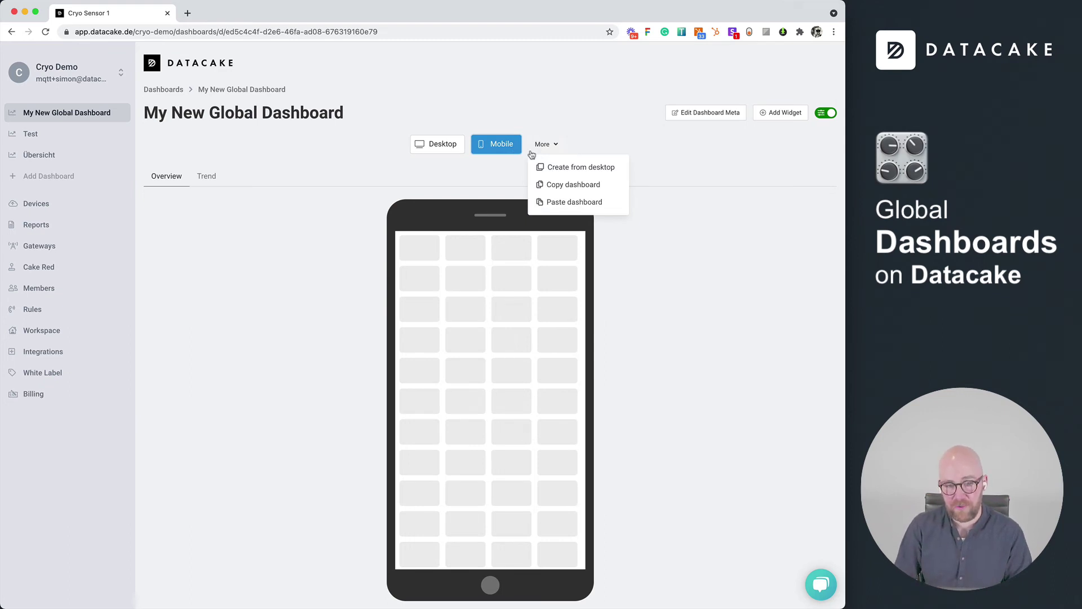
click(570, 165)
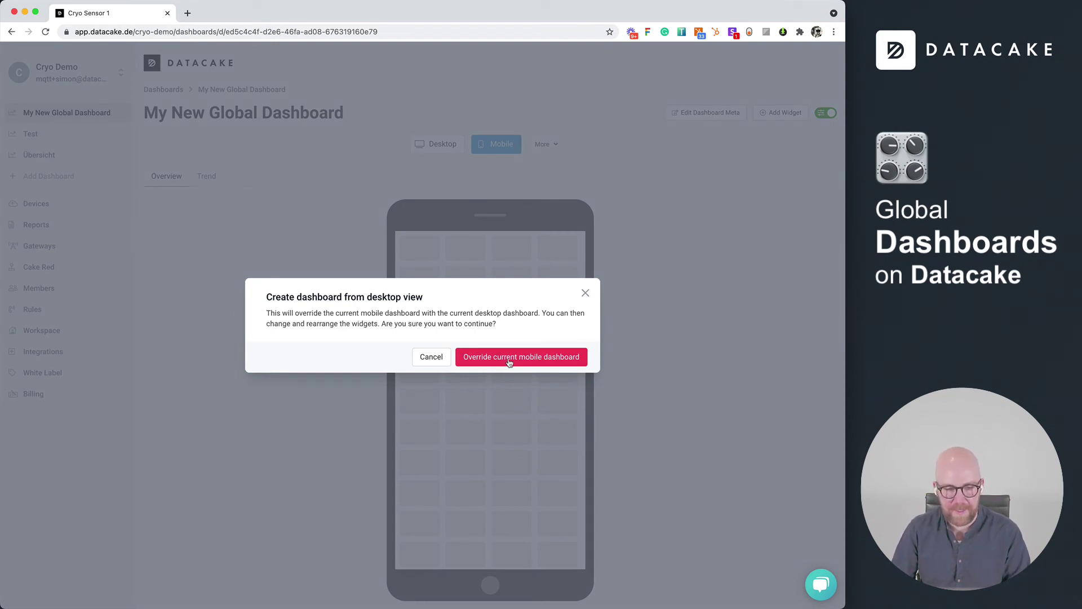
click(509, 361)
scroll(517, 342, down, 5)
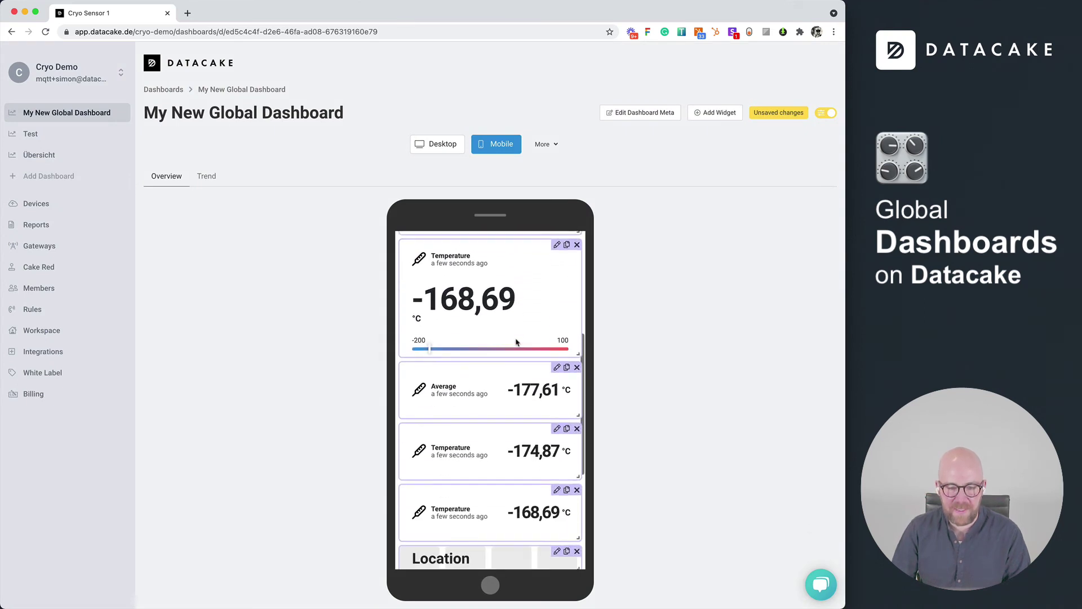
scroll(517, 341, down, 5)
scroll(517, 341, up, 8)
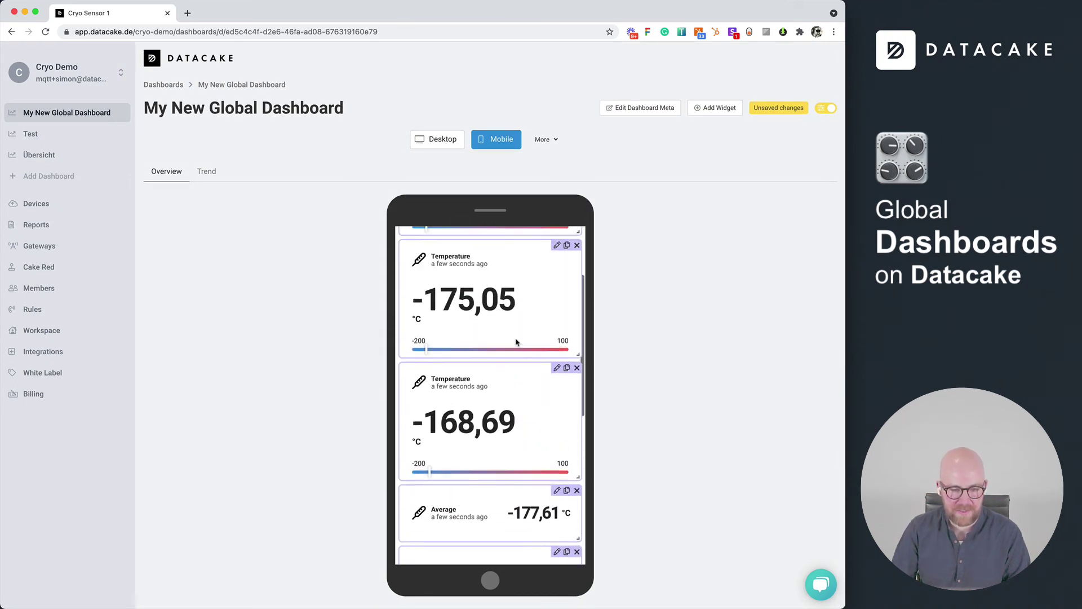
scroll(516, 341, up, 3)
scroll(517, 479, down, 3)
Place Average below -174,31, and move -174,87 above -168,69 as a compact widget.
drag(506, 521, 515, 271)
drag(578, 347, 577, 314)
drag(576, 377, 574, 373)
scroll(546, 386, down, 4)
drag(525, 445, 524, 324)
drag(578, 356, 577, 276)
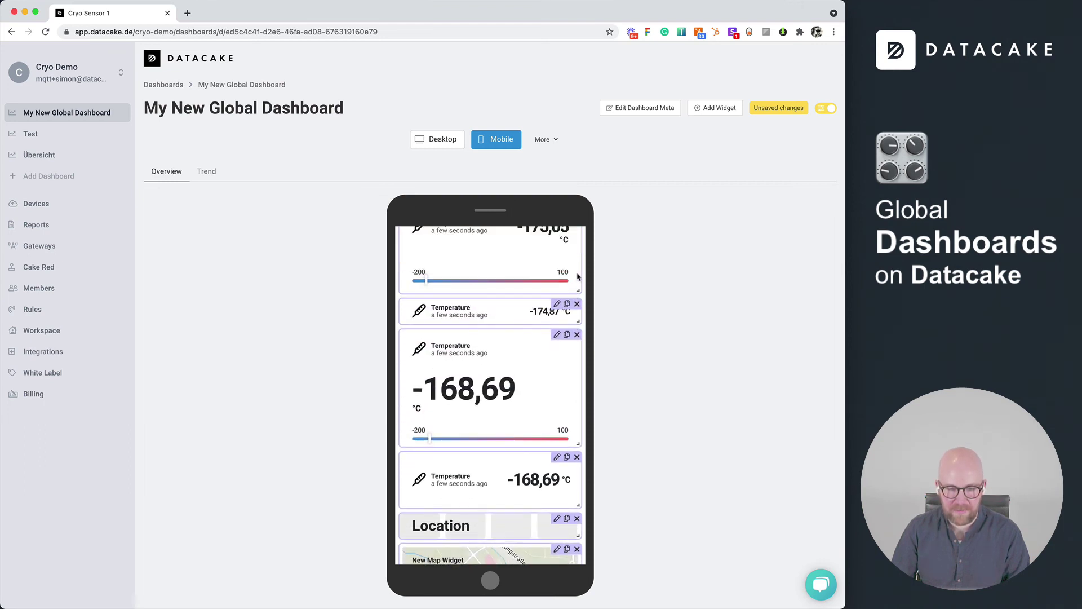
scroll(578, 276, up, 3)
scroll(570, 316, down, 5)
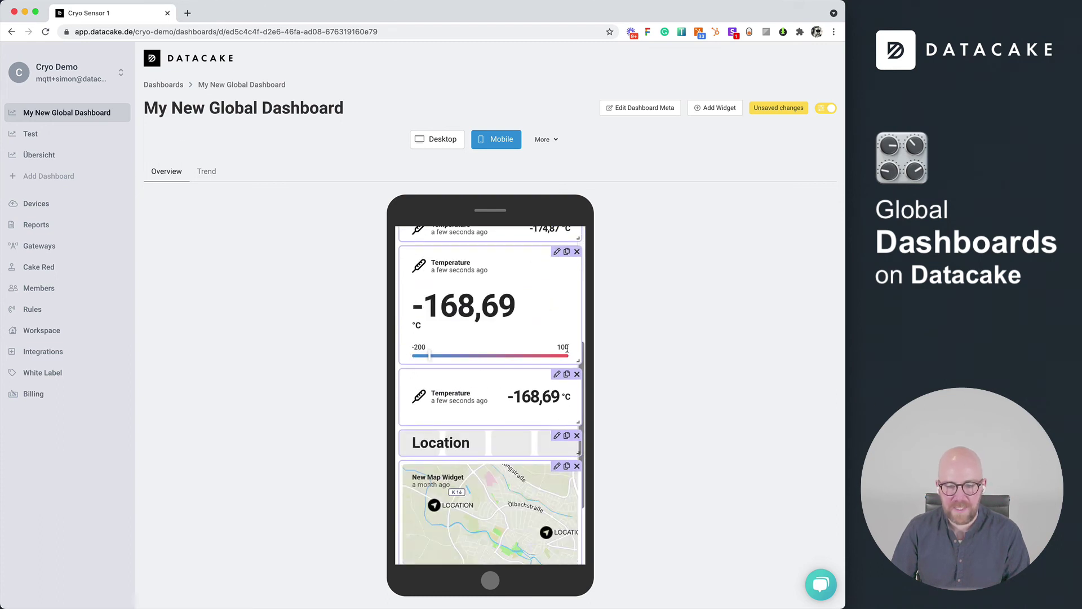
scroll(563, 323, up, 5)
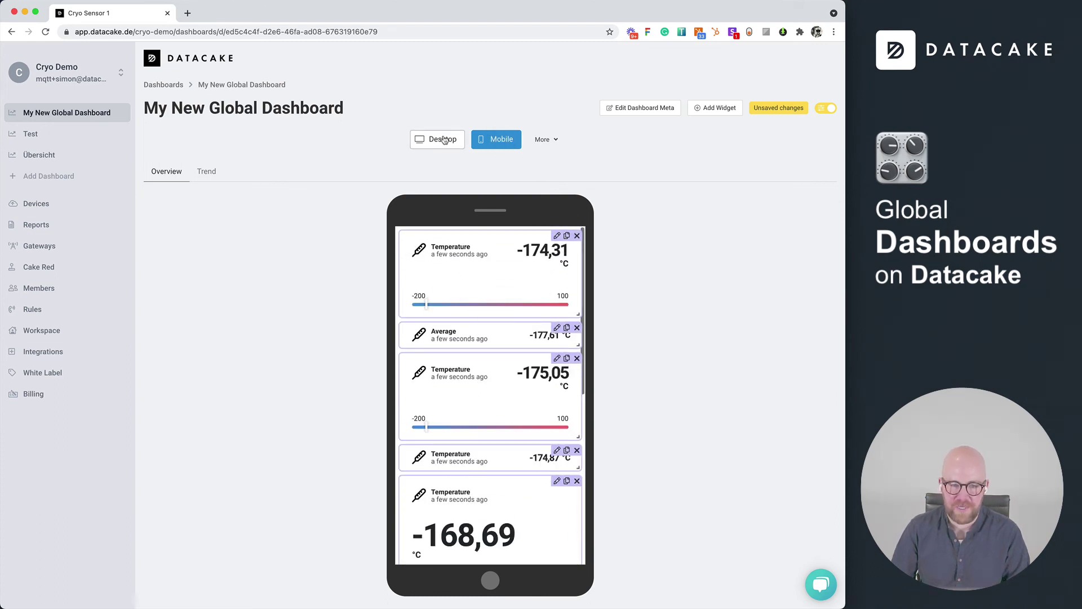
Create the Trend tab's mobile layout from desktop, then return to the desktop Overview.
click(207, 172)
click(560, 141)
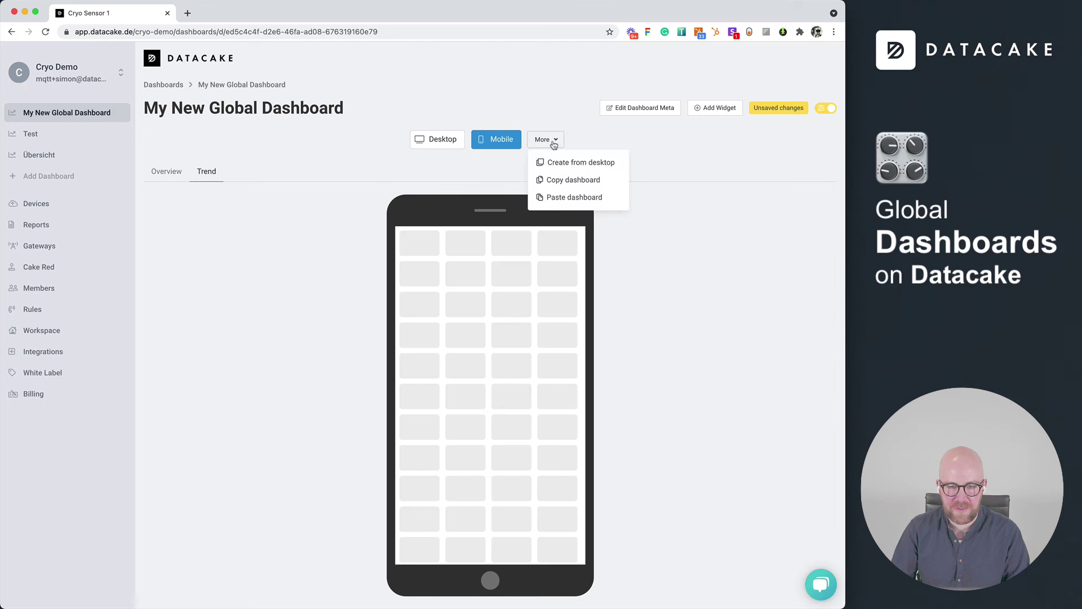
click(558, 161)
click(512, 357)
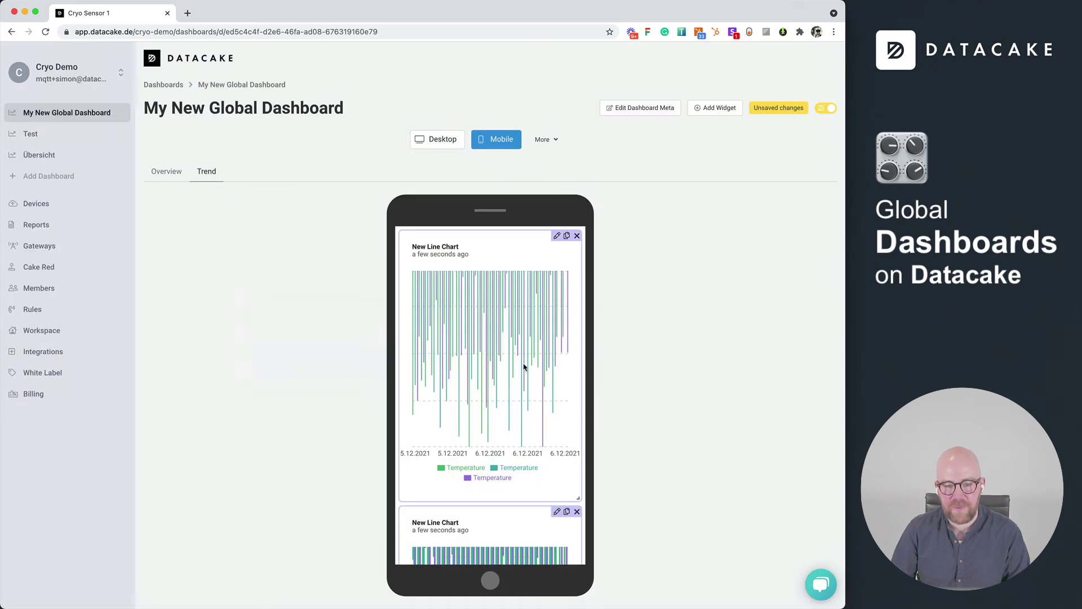
scroll(524, 367, down, 3)
scroll(524, 367, up, 3)
click(166, 175)
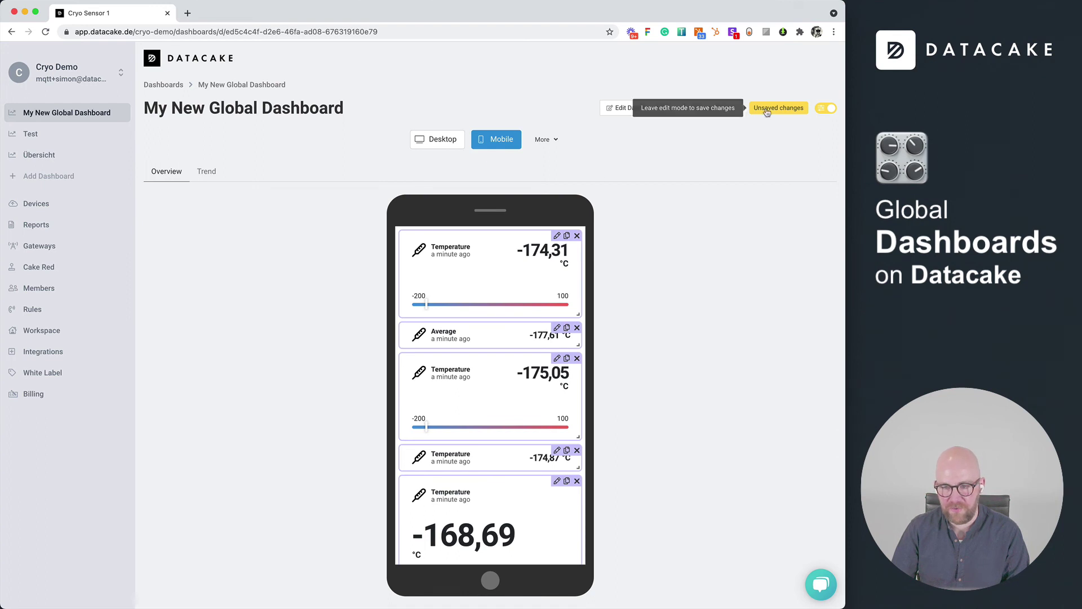
click(450, 143)
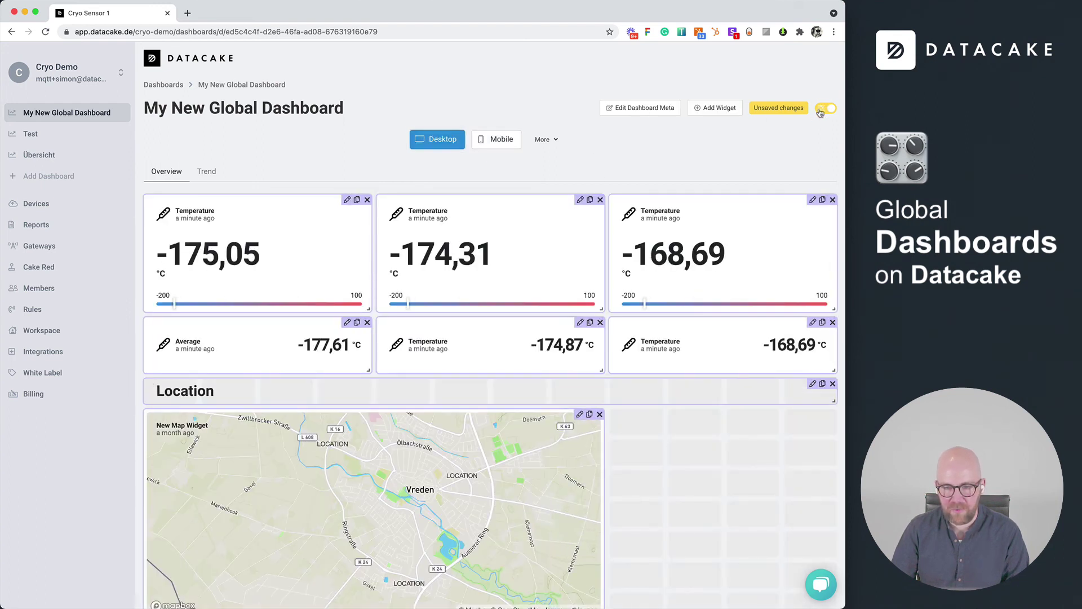
Save the layout changes and copy the dashboard's Public Link from its settings.
click(821, 109)
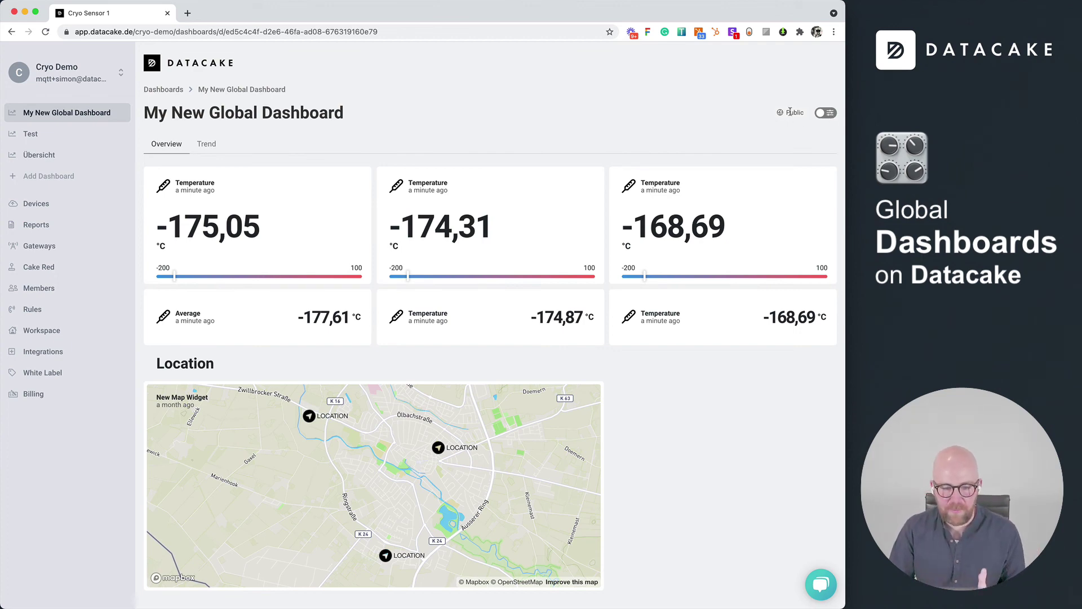
click(822, 113)
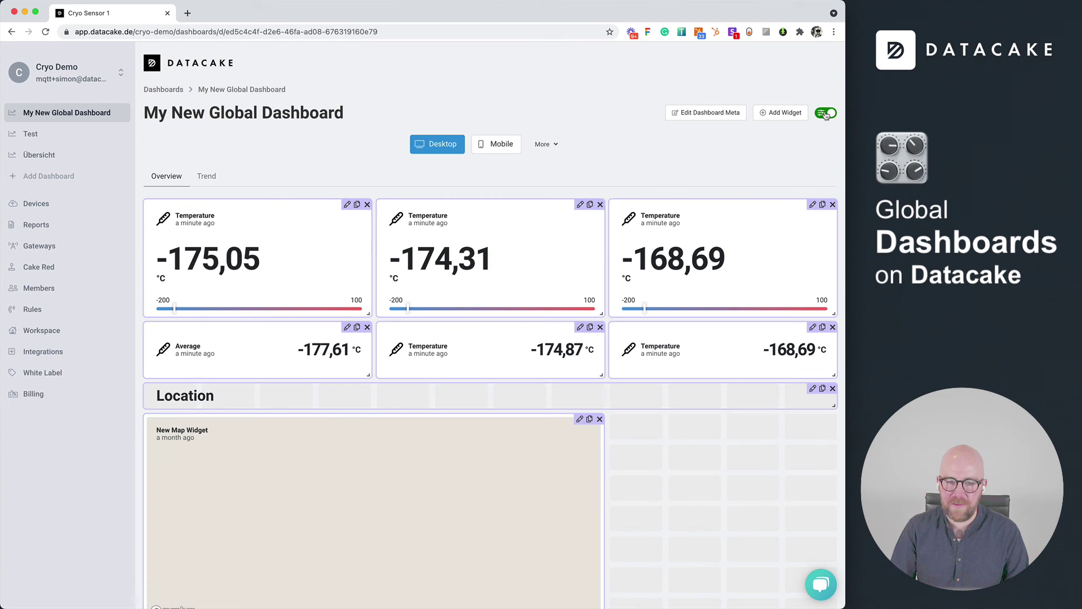
click(693, 115)
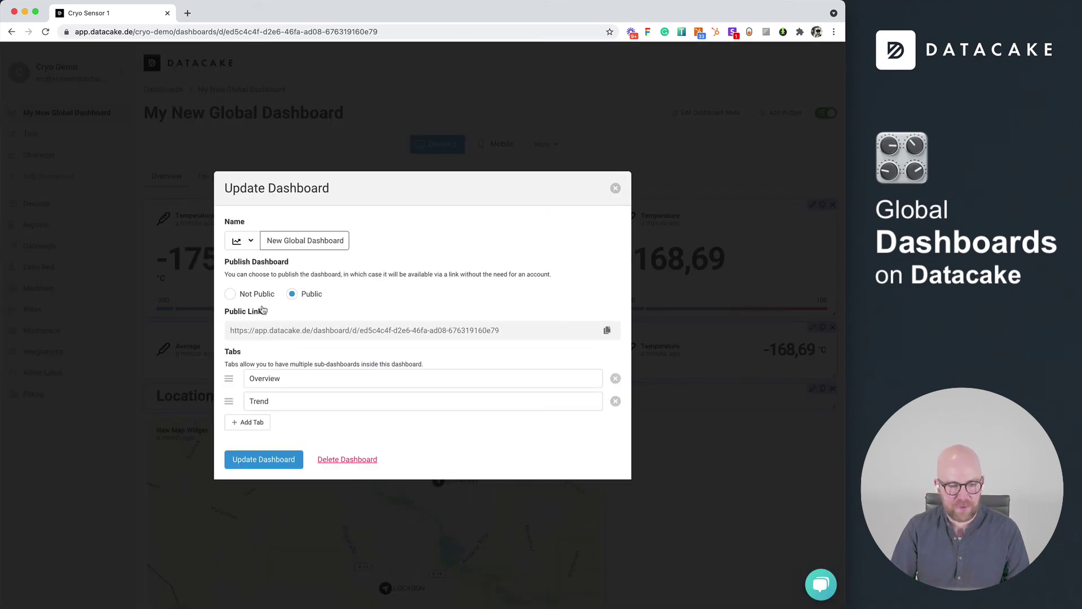
drag(230, 332, 511, 336)
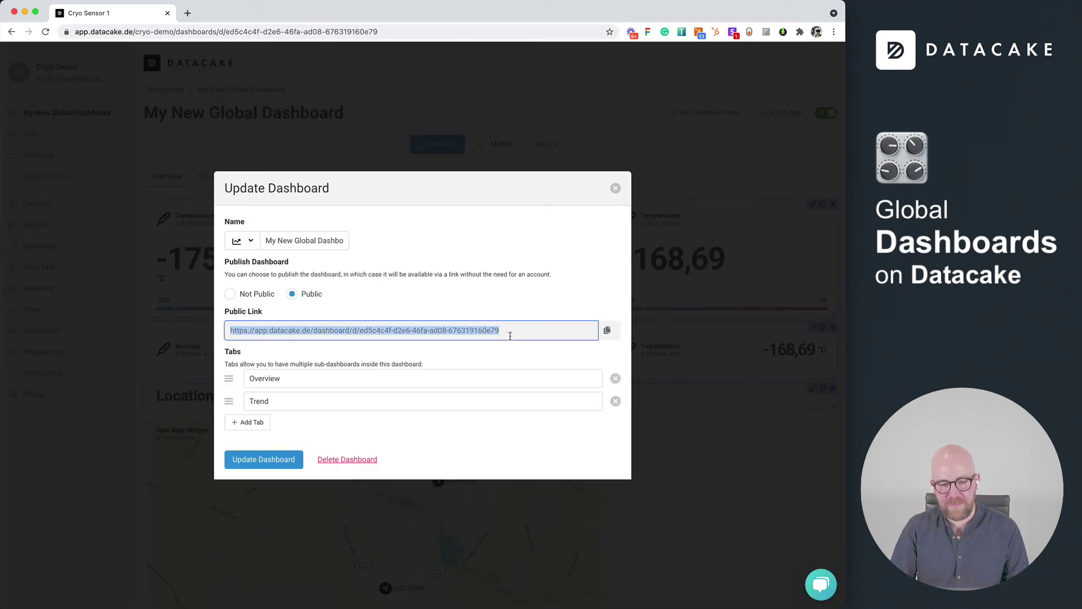
click(607, 330)
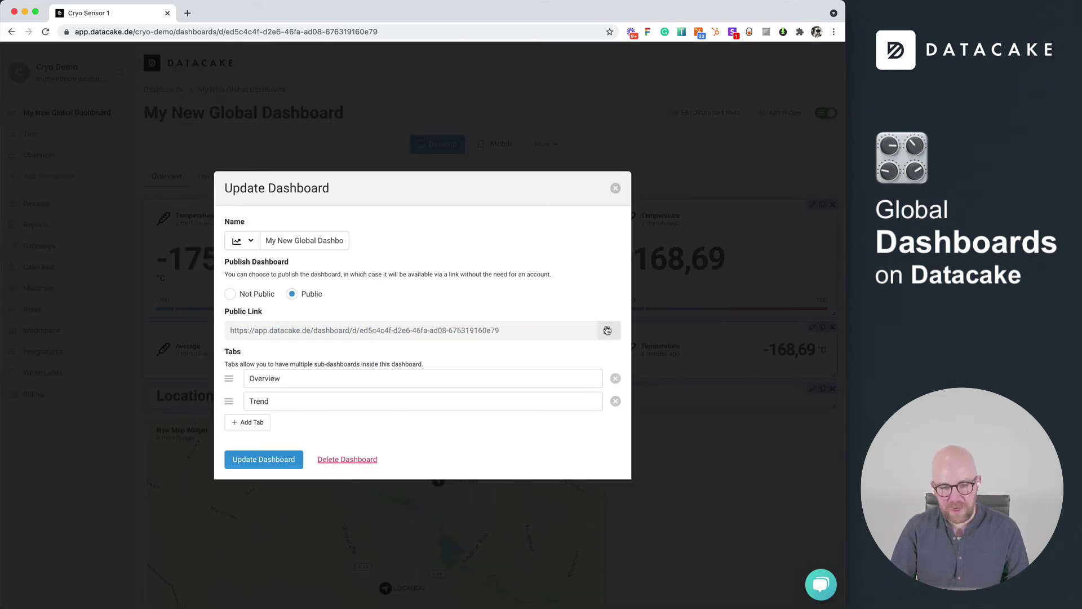
click(616, 188)
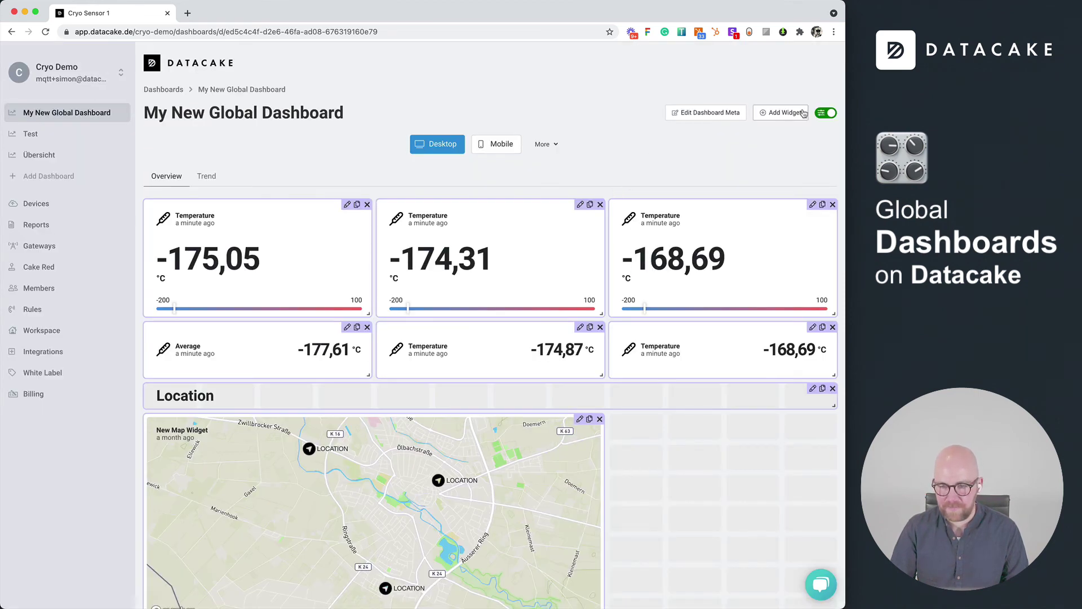
click(826, 113)
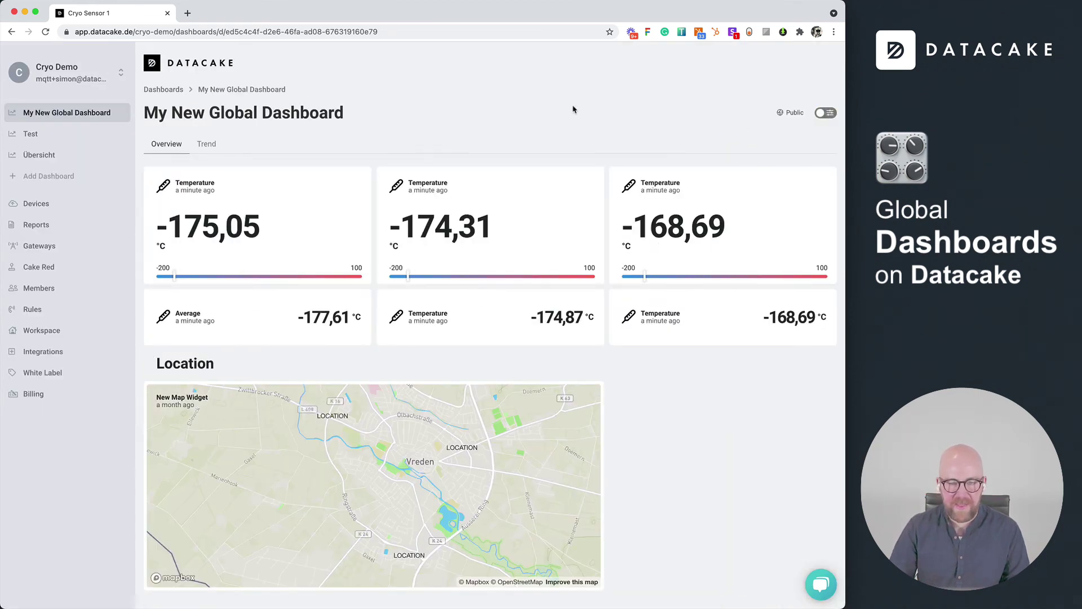
Open the copied public link in a new incognito window.
key(super+shift+n)
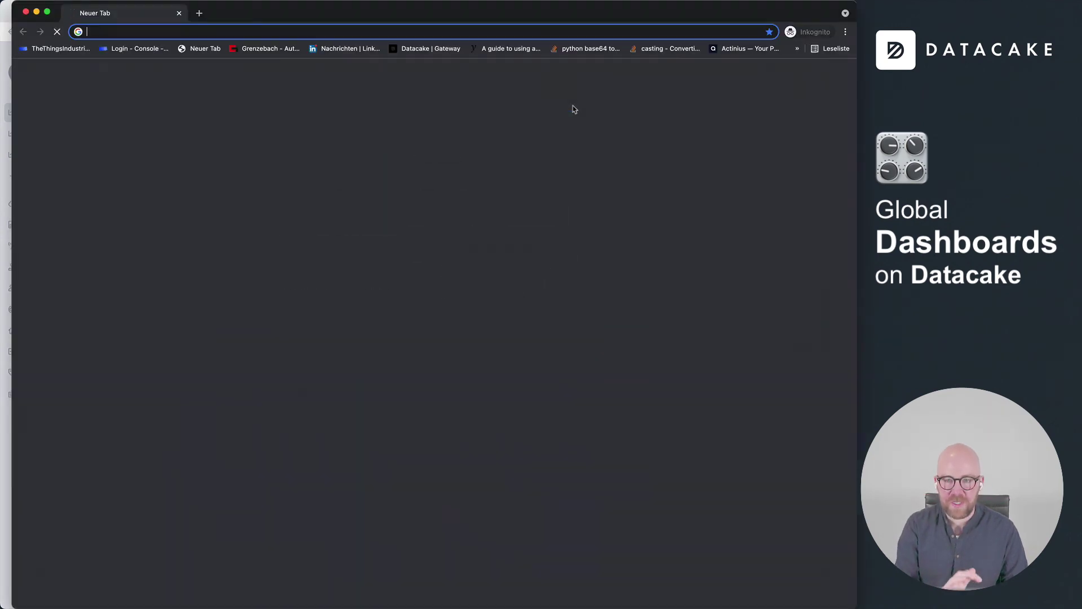
key(super+v)
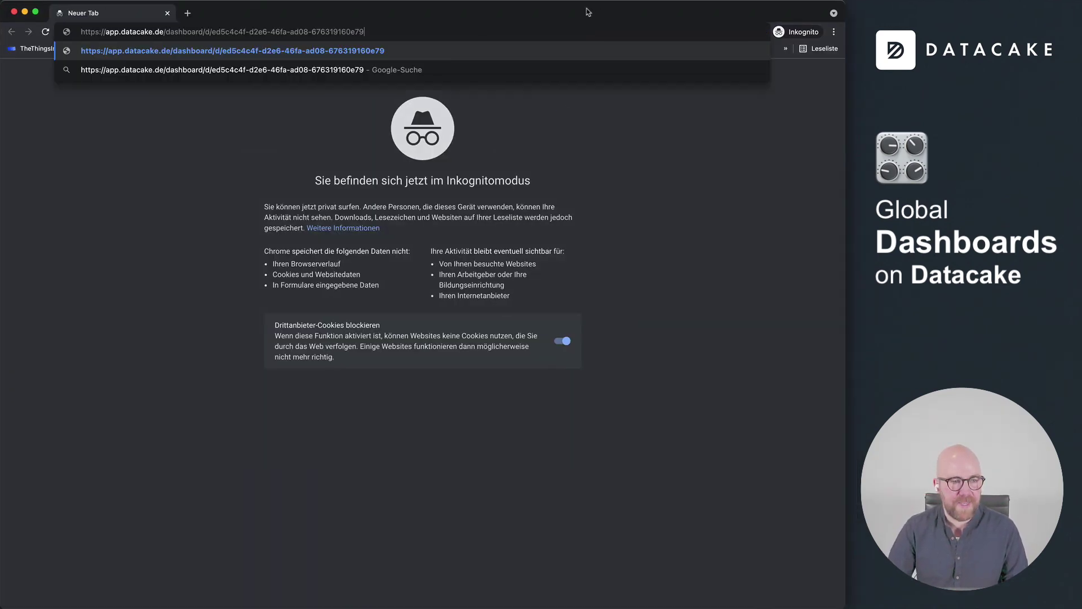
key(Return)
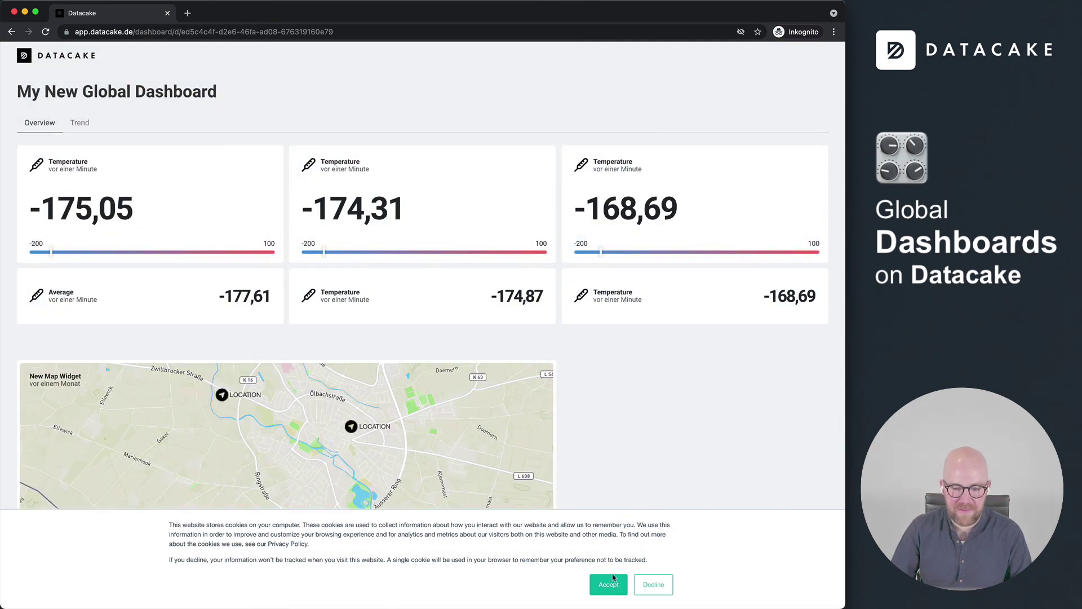
Accept the cookie banner, review the public Trend charts, then go back to the Overview tab.
click(611, 581)
click(78, 125)
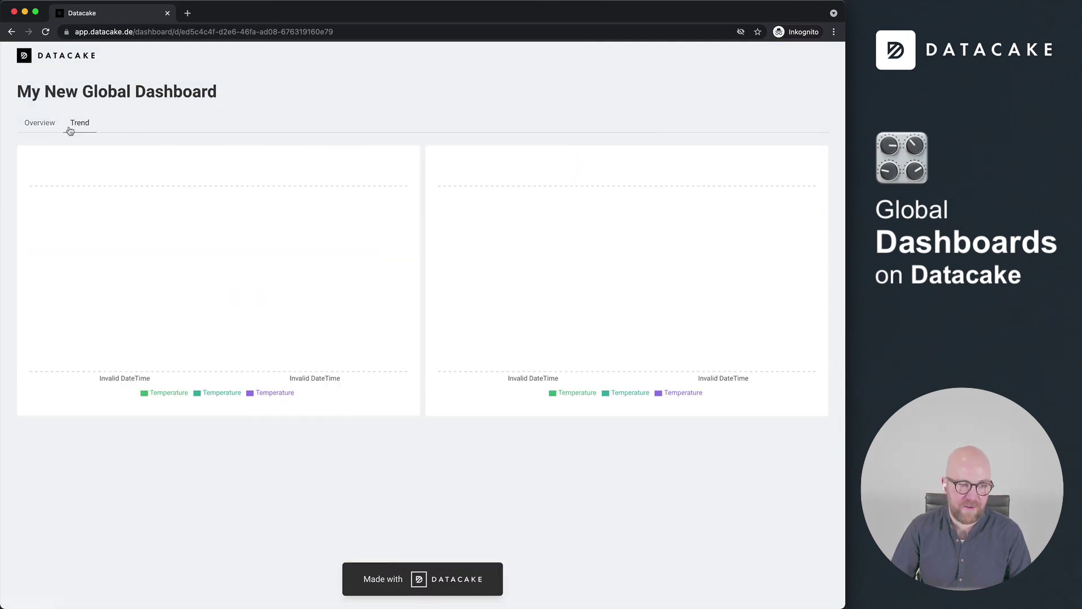
click(45, 129)
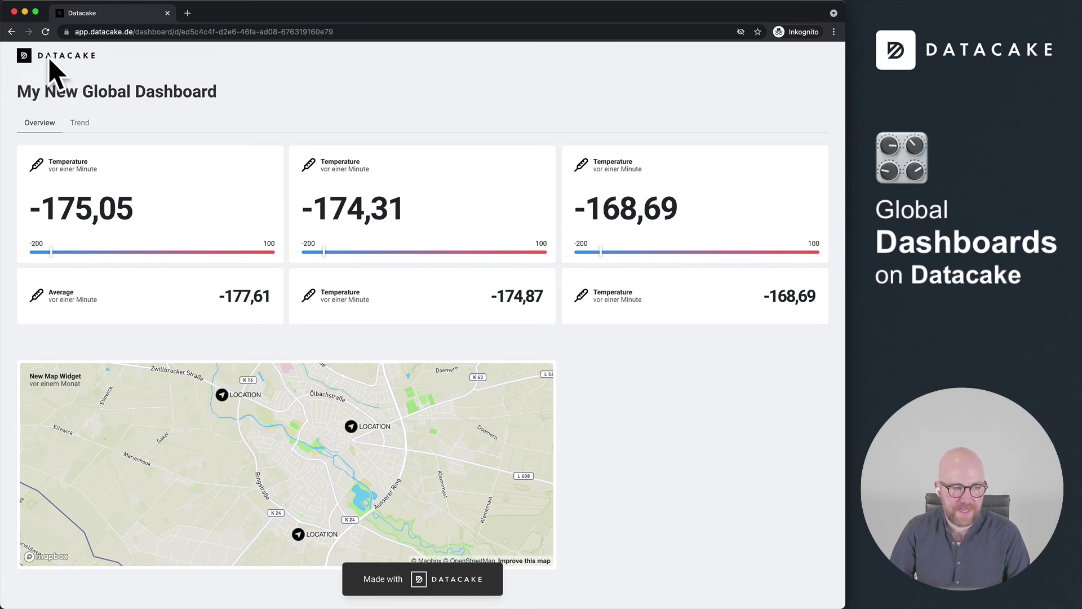
Close the private browser window to get back to the logged-in My New Global Dashboard.
click(15, 12)
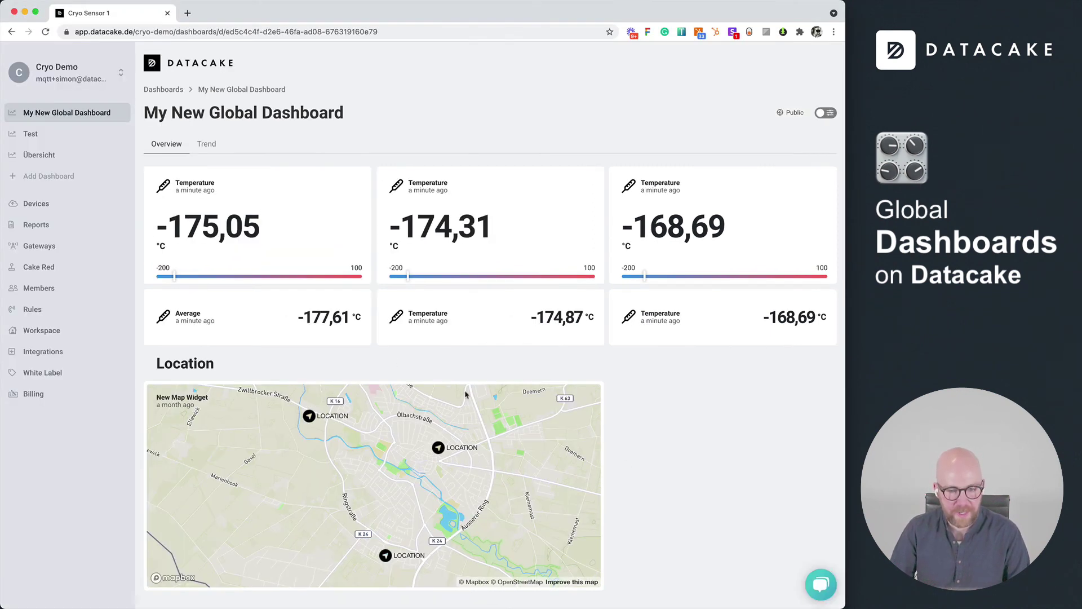